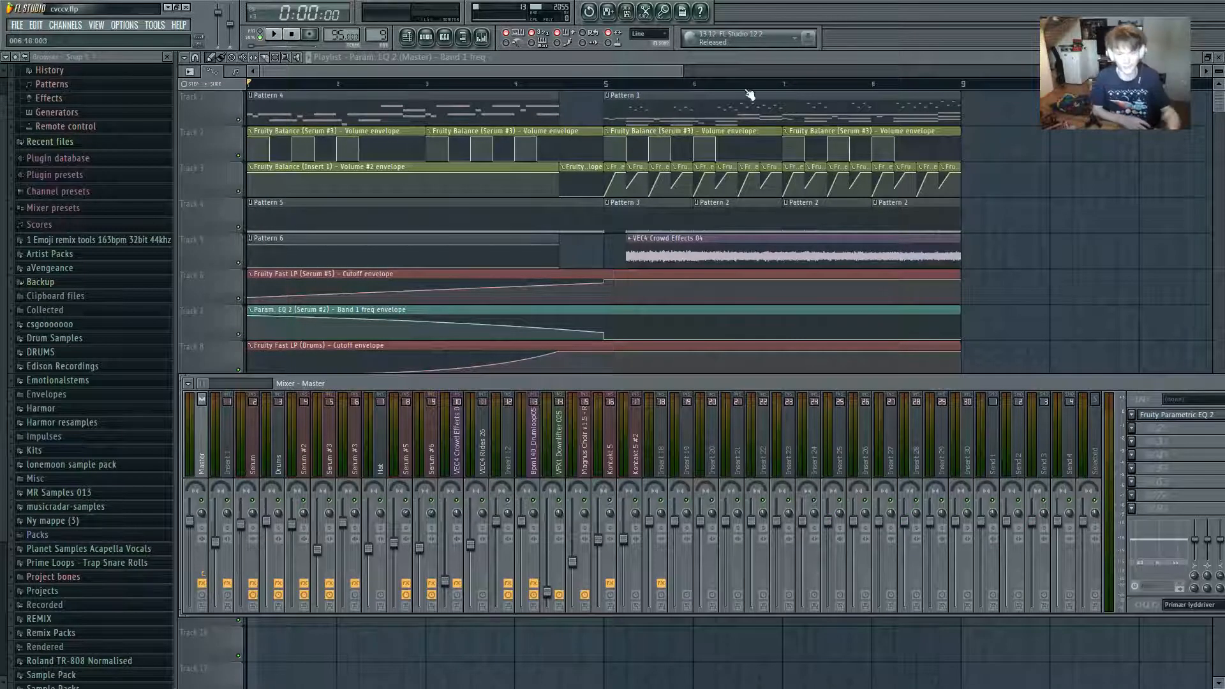
Switch to Open Broadcaster Software to check the recording's audio levels, and return to the FL Studio project.
key(F9)
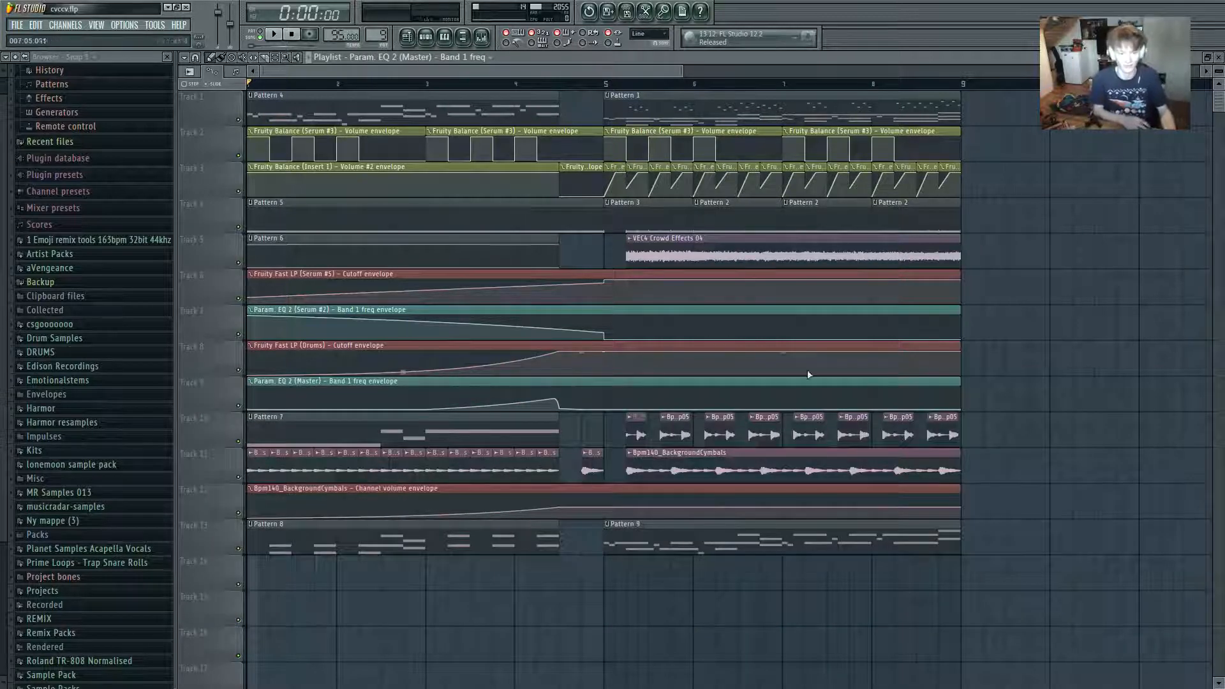
click(481, 37)
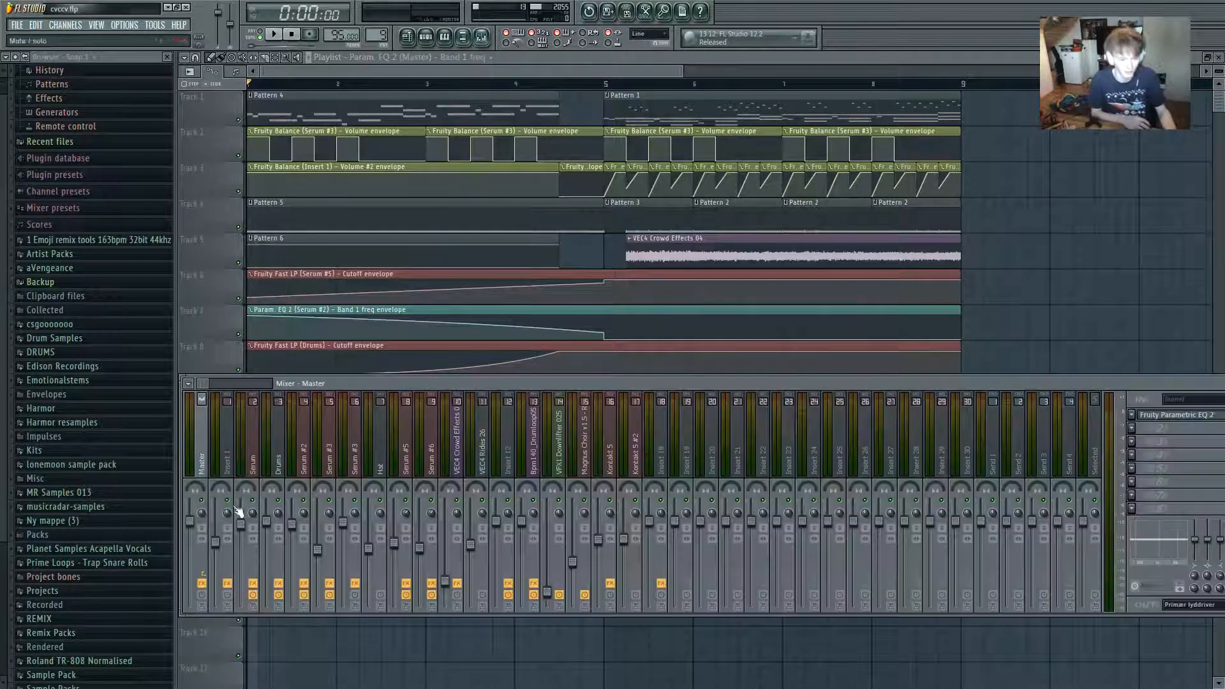
key(super)
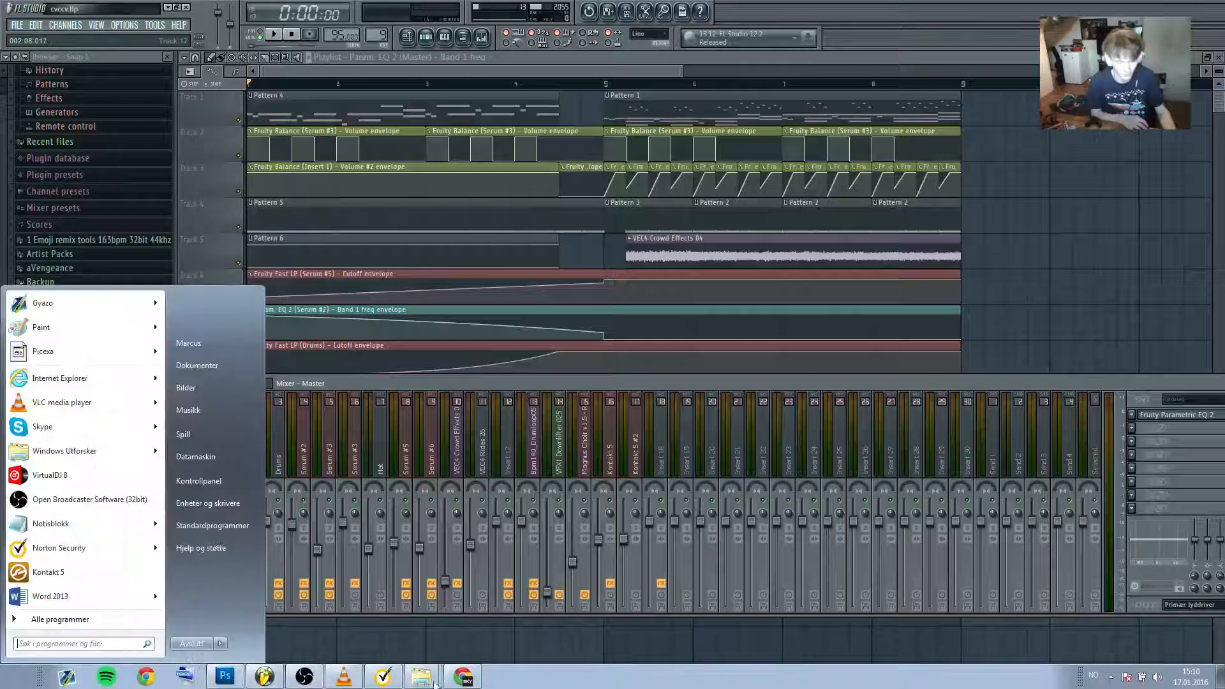
click(305, 676)
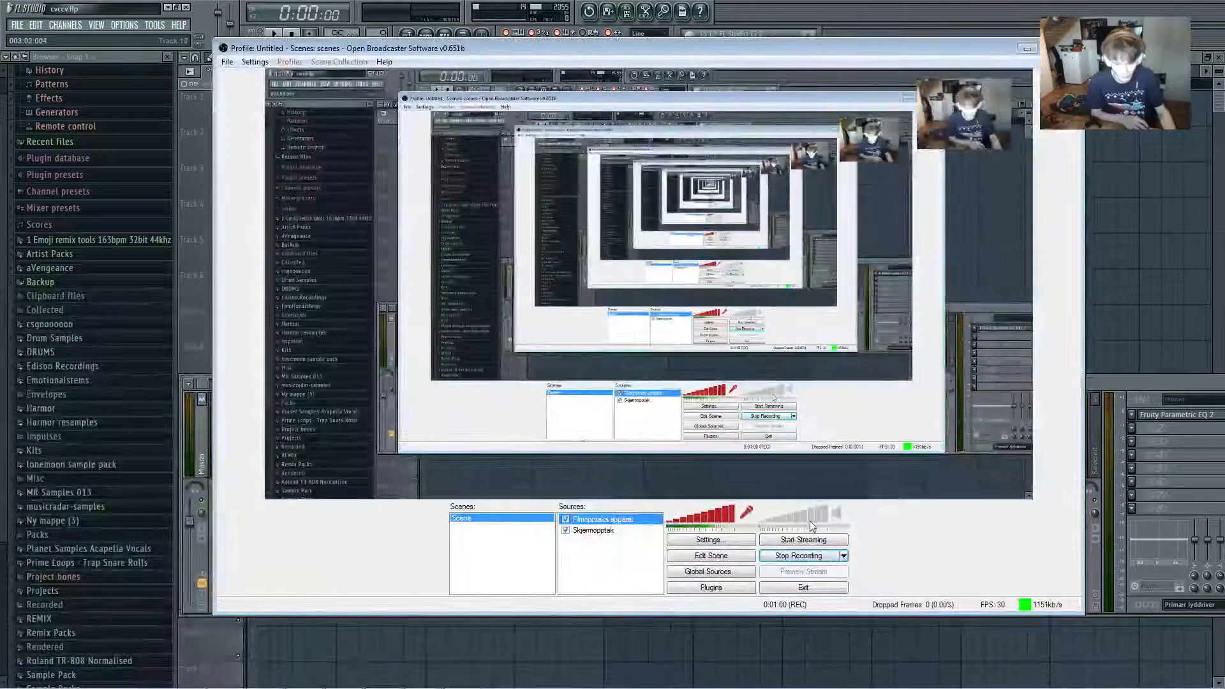
click(1125, 341)
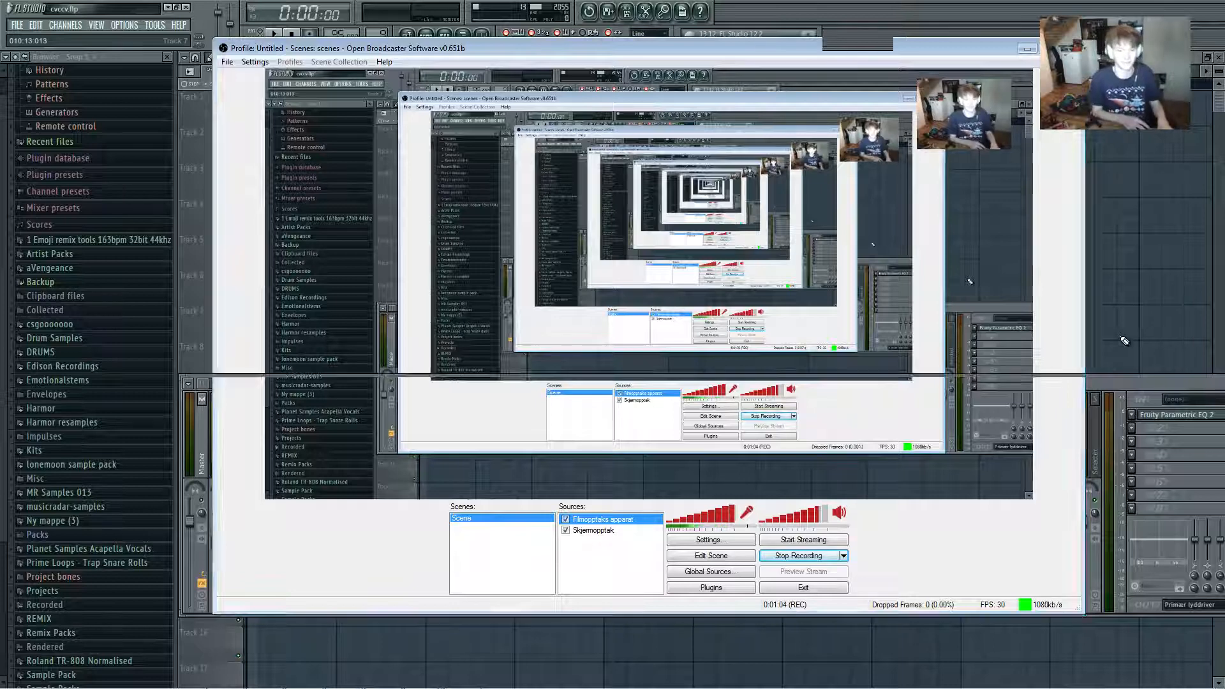
Play the song, trim the start of the Pattern 9 clip and lower the volume of the Kontakt 5 #2 mixer track.
key(space)
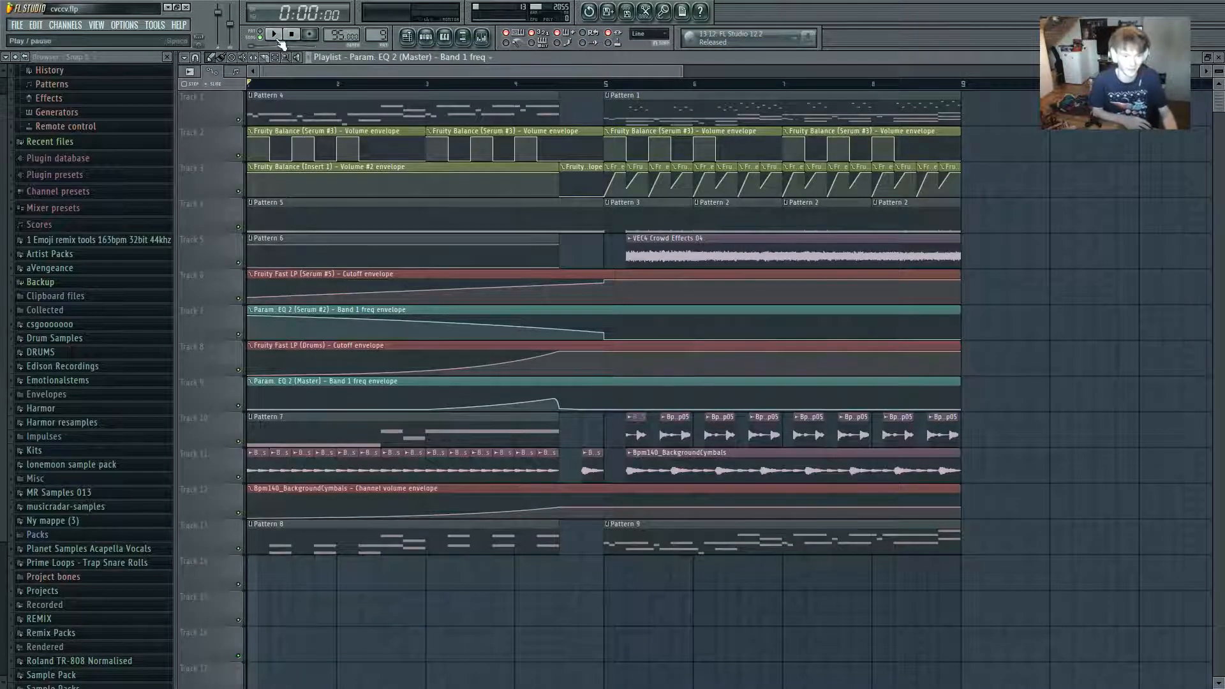
click(479, 38)
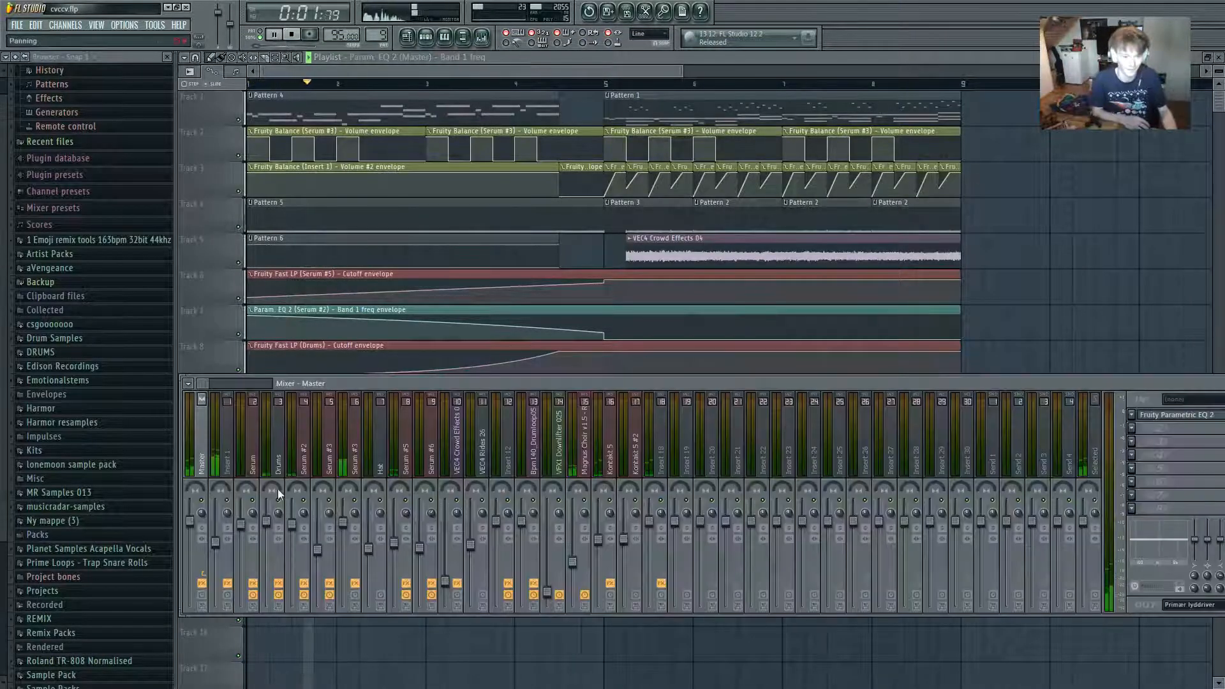
key(F9)
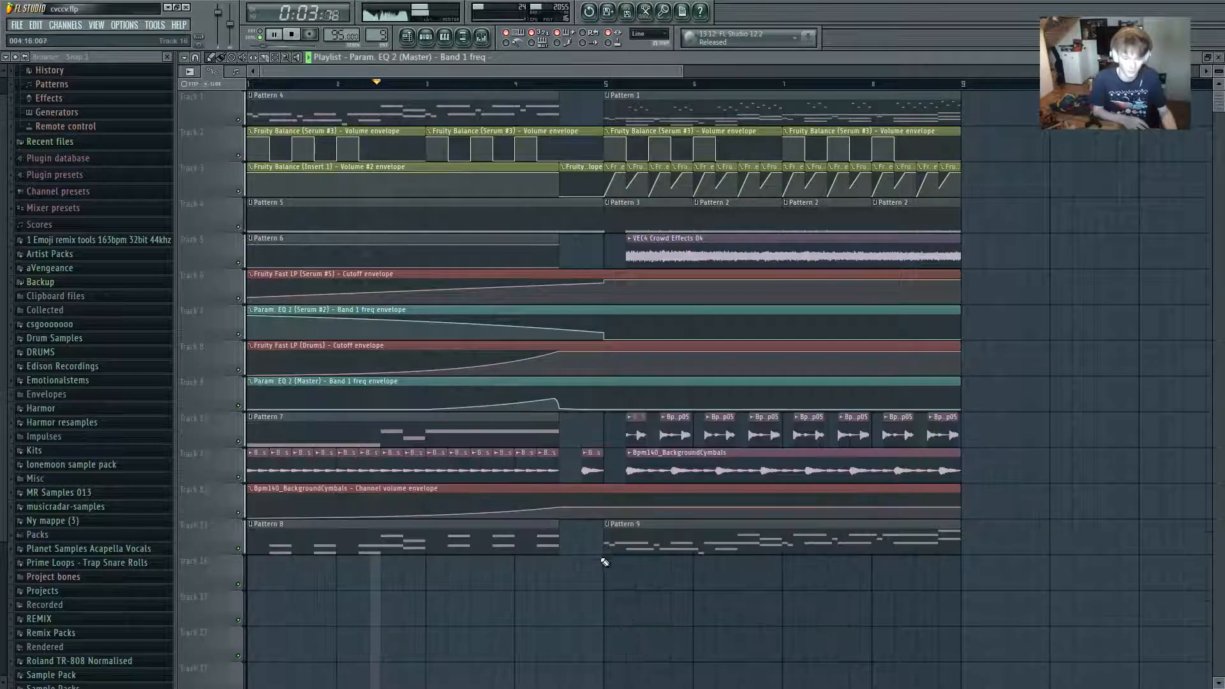
click(479, 38)
drag(624, 544, 625, 552)
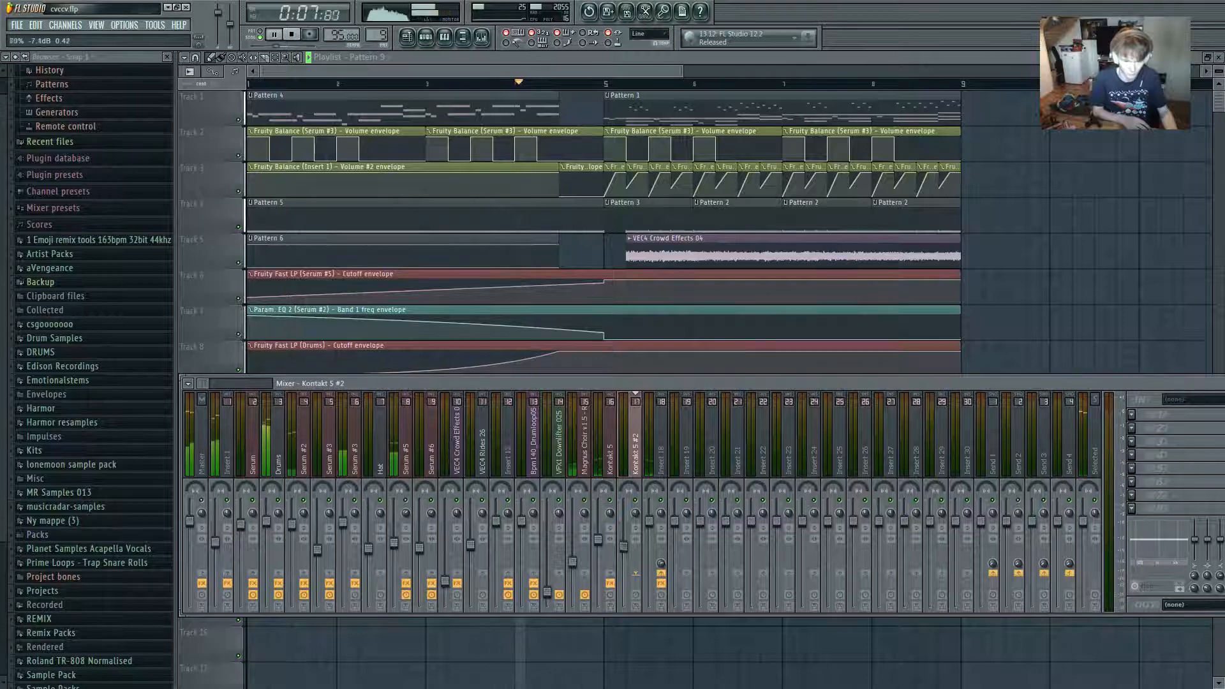
key(F9)
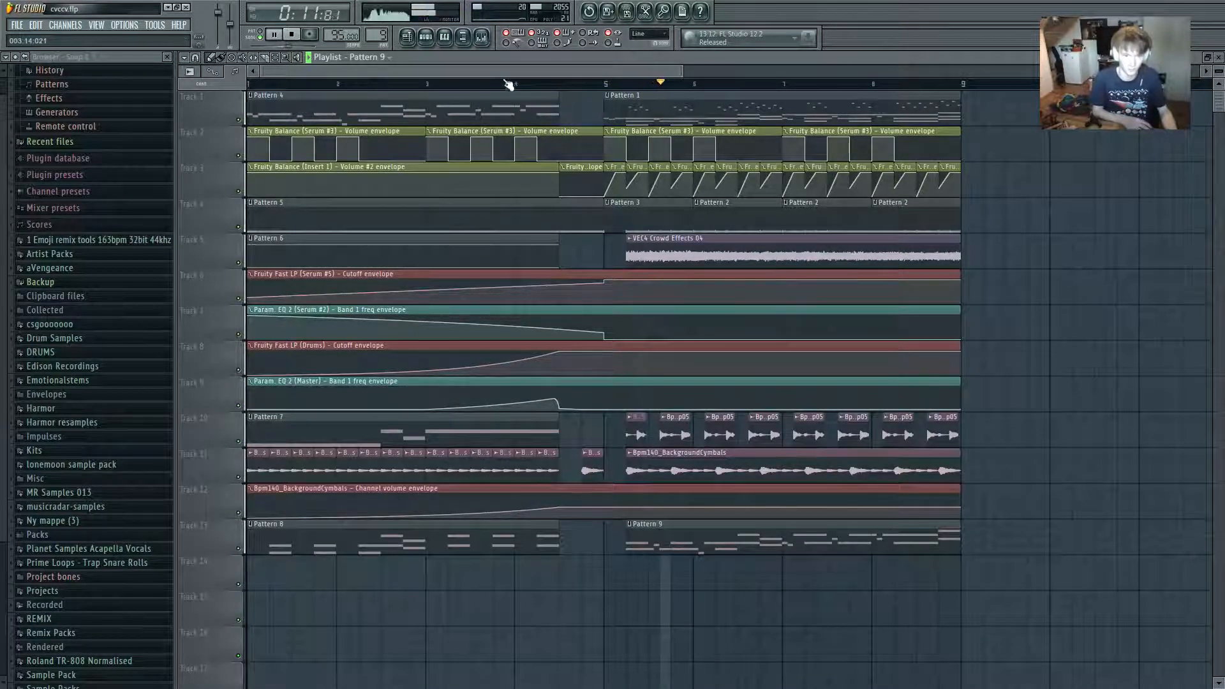
Raise the Kontakt 5 #2 mixer track's volume to 71% (-6.8 dB), listen to the rest of the song and stop playback.
click(483, 38)
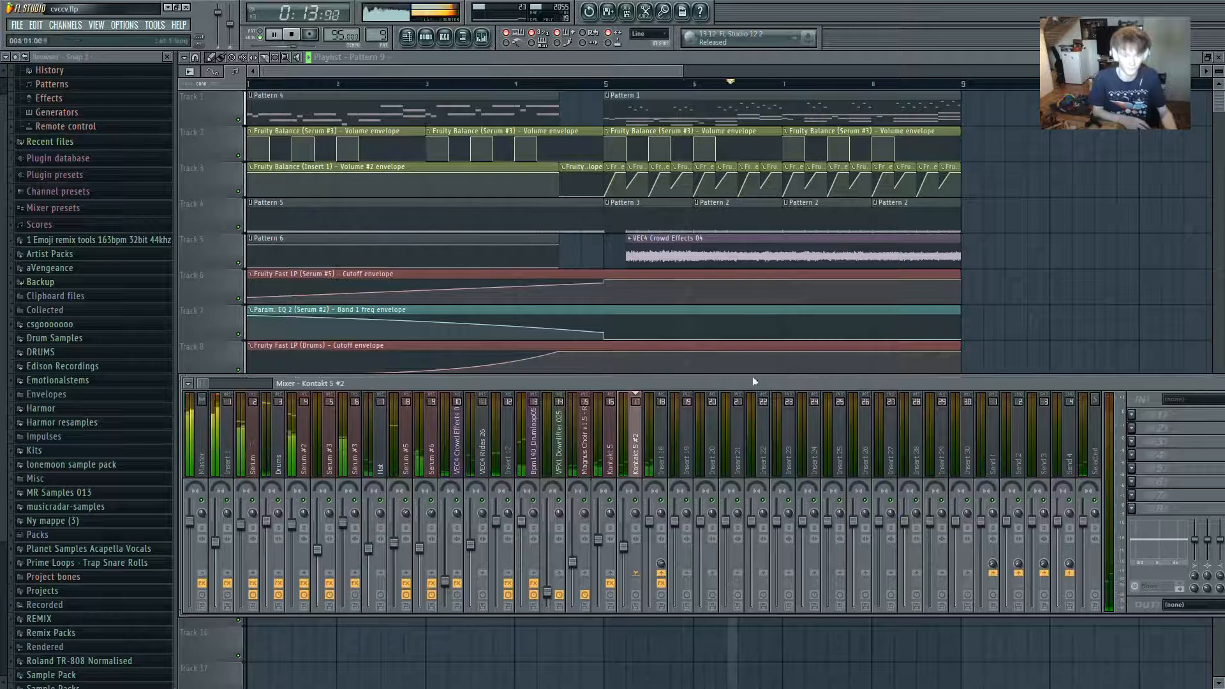
drag(624, 547, 624, 545)
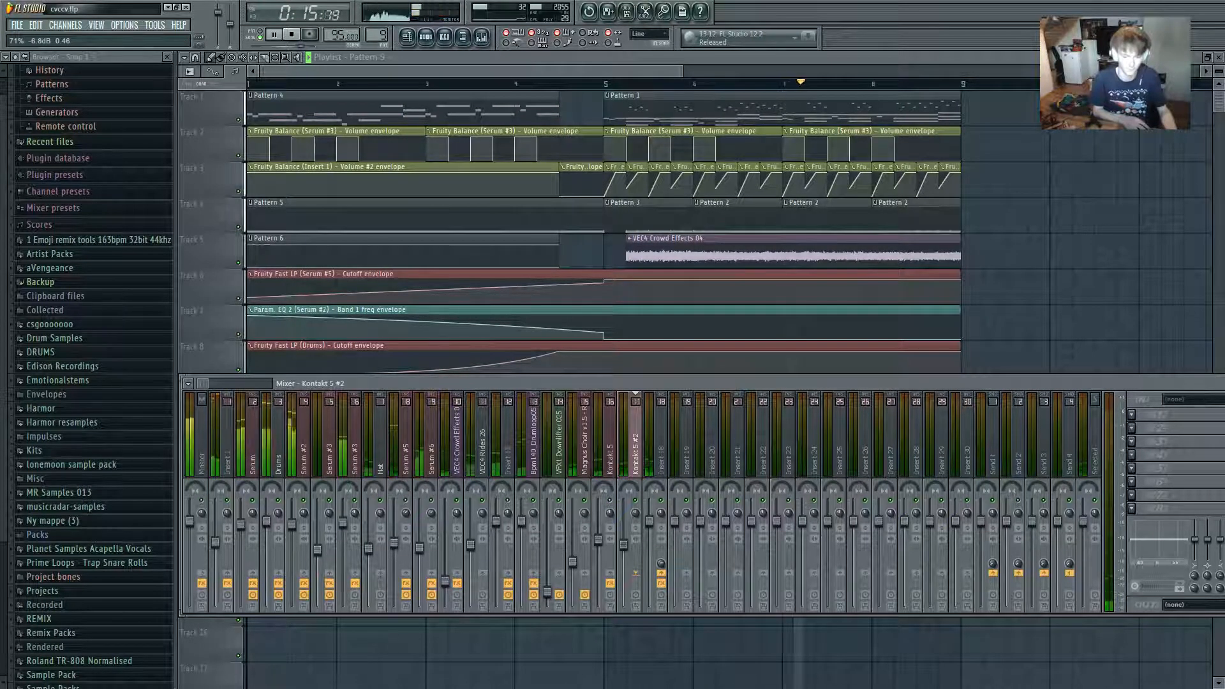
click(1035, 298)
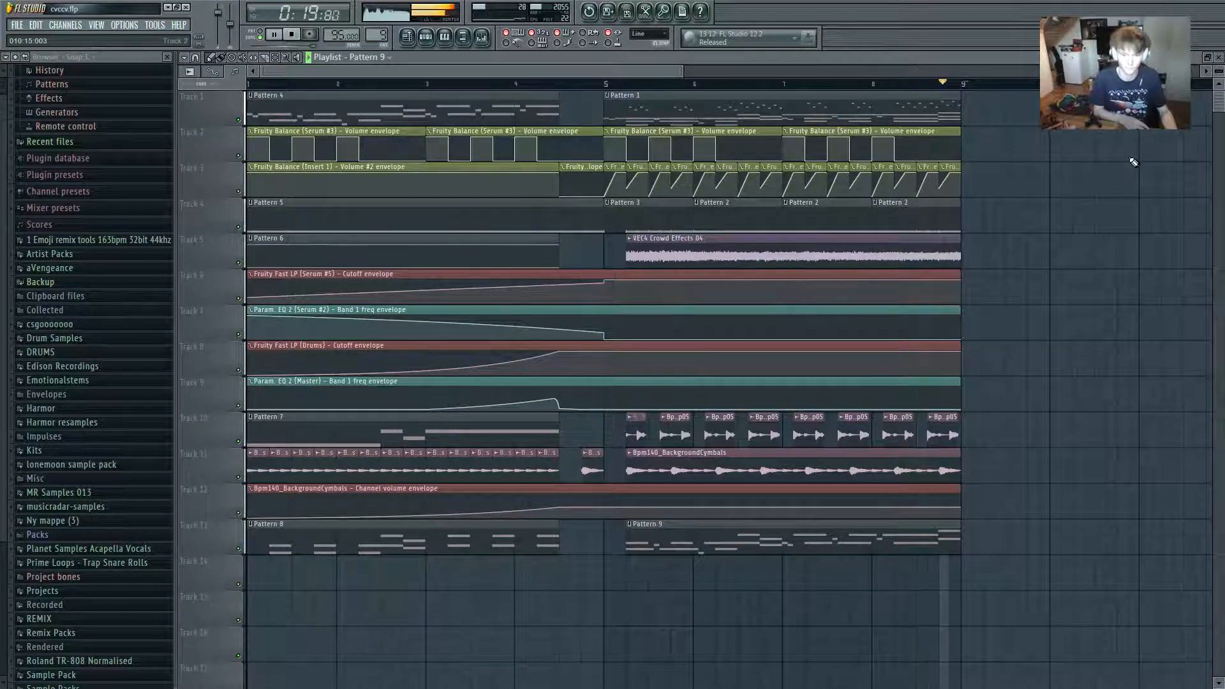
key(space)
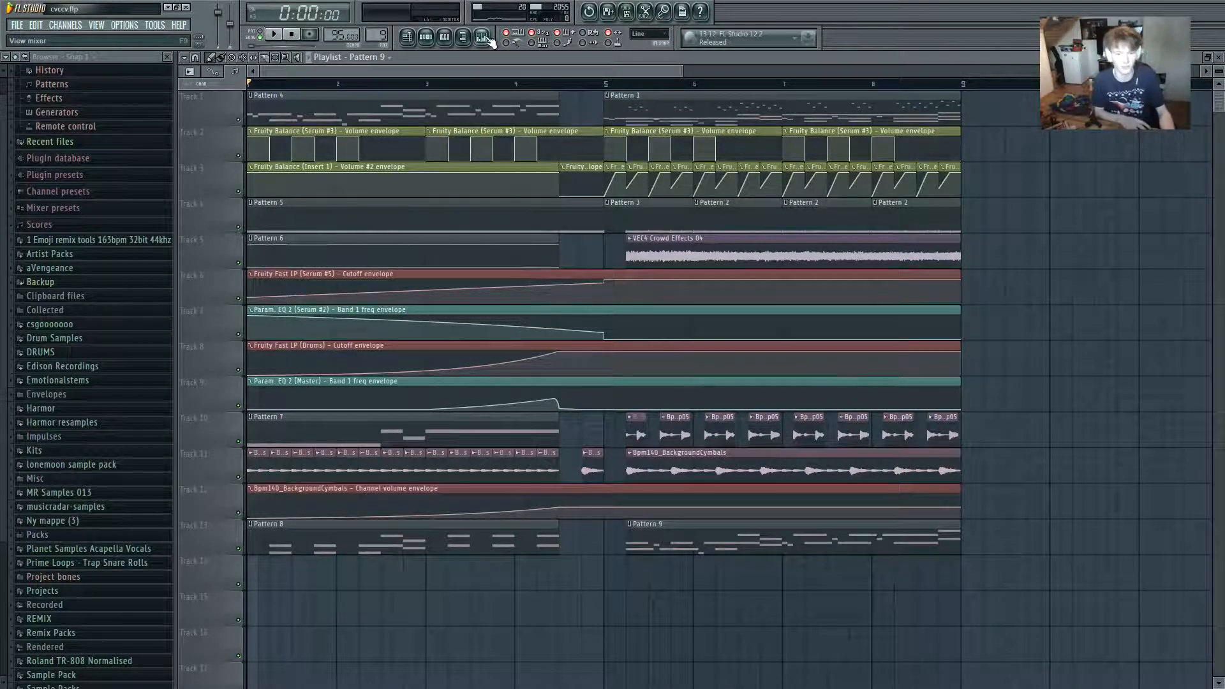
Select bars 5 to 9 of the playlist timeline and play that section with the mixer open.
click(484, 38)
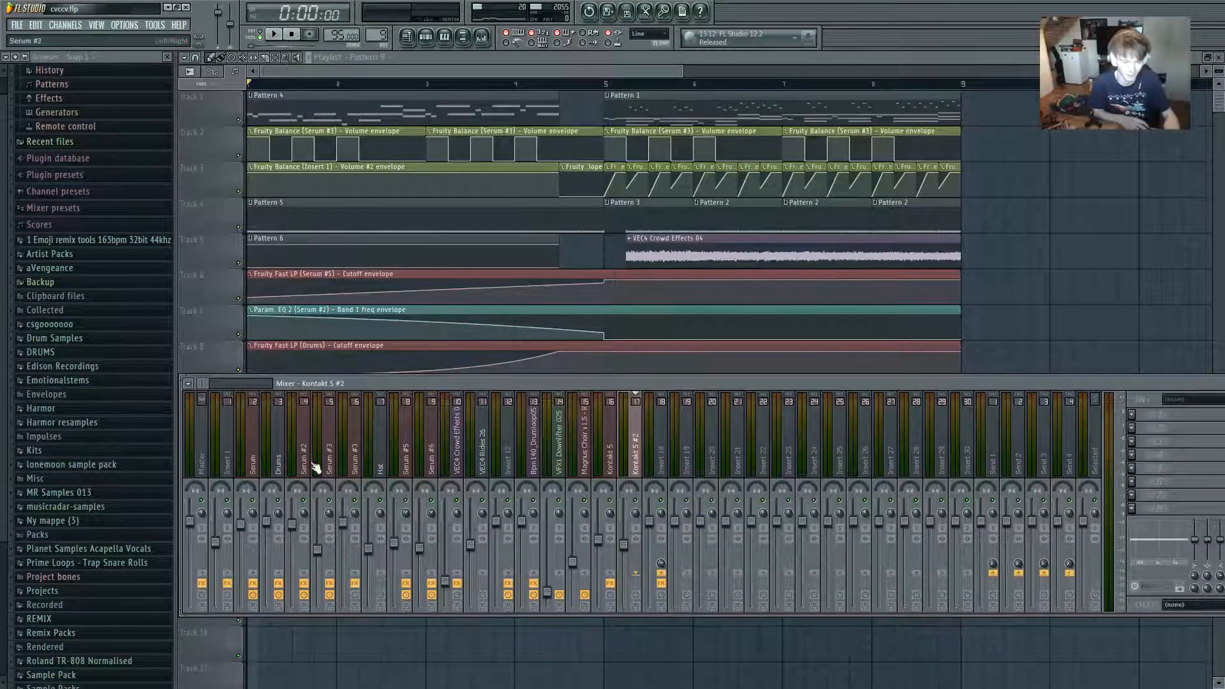
drag(342, 381, 501, 397)
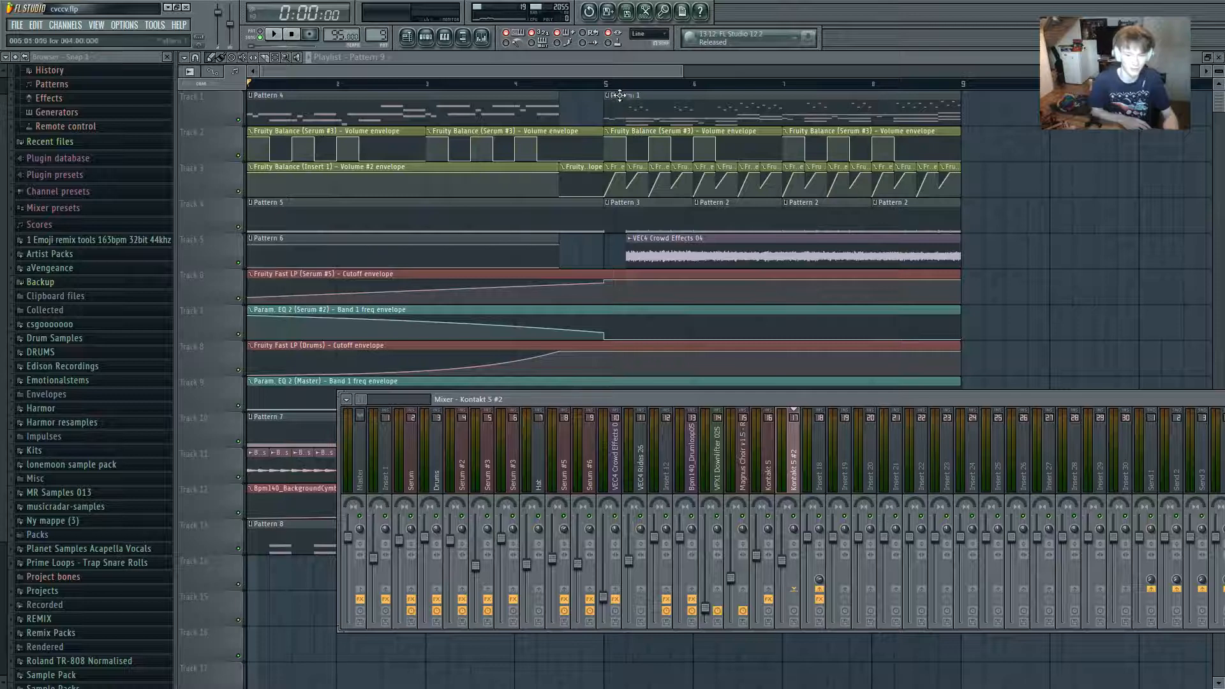
drag(609, 88, 964, 141)
ctrl+click(1113, 194)
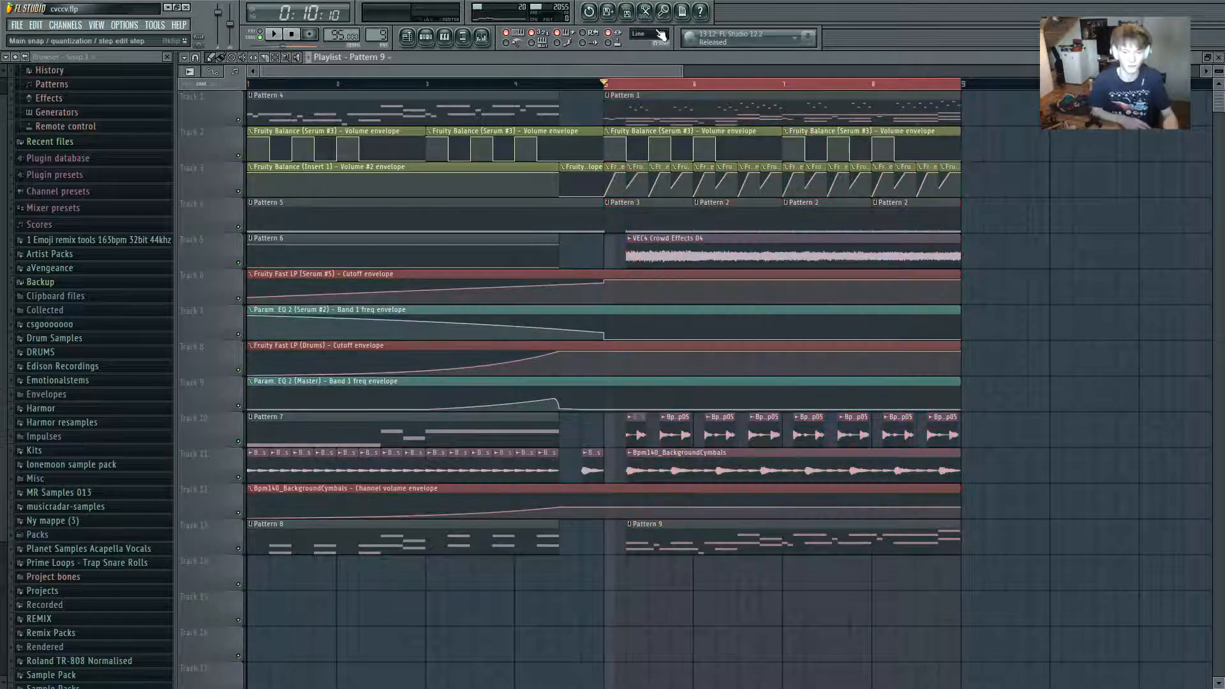
click(481, 38)
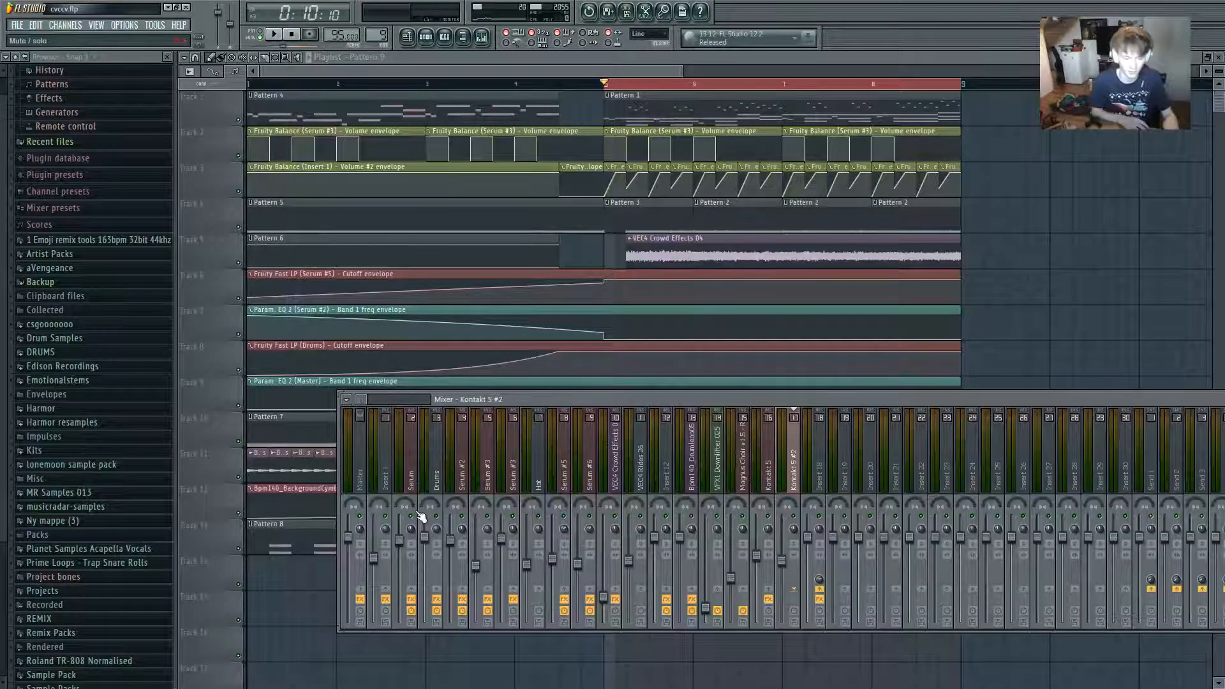
drag(521, 400, 515, 393)
key(space)
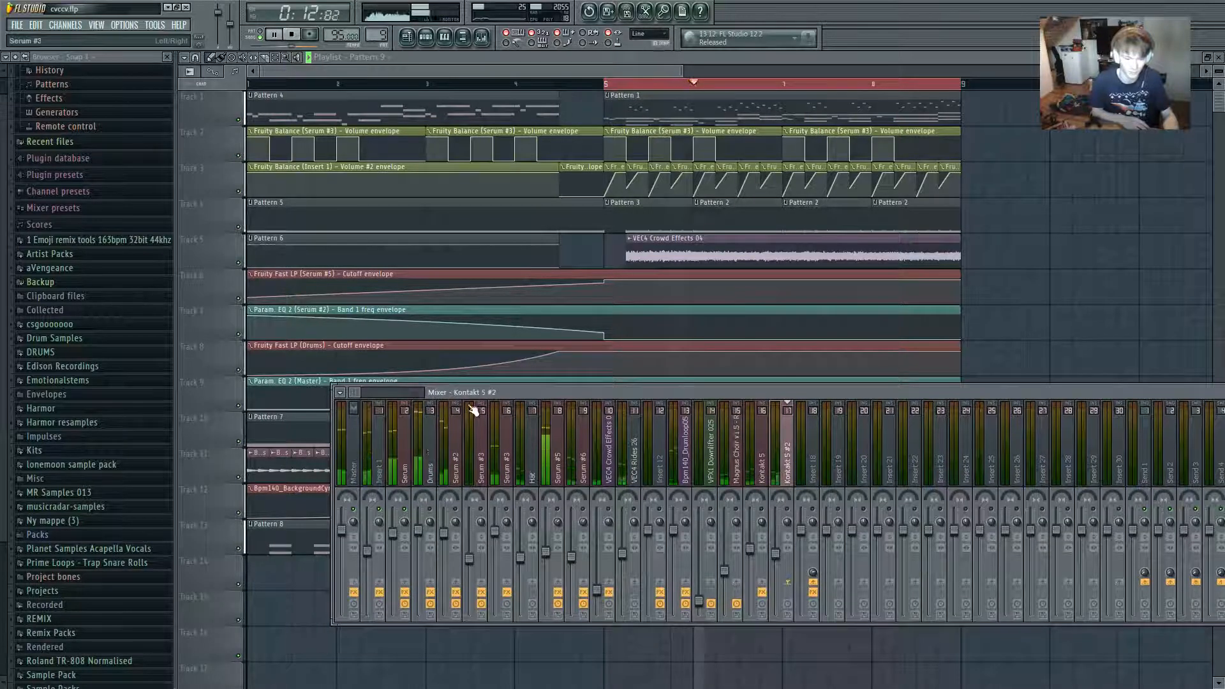
Route the Bpm140_BackgroundCymbals channel to a free mixer track and stop playback.
right_click(1041, 260)
double_click(780, 477)
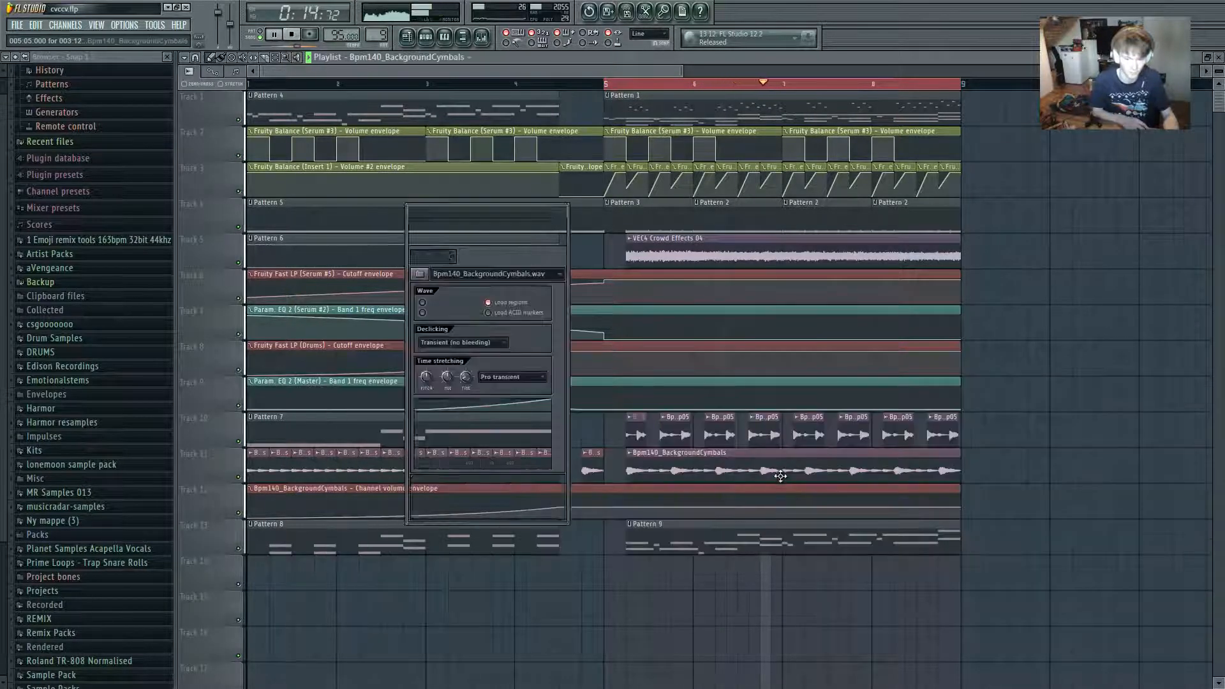
click(413, 211)
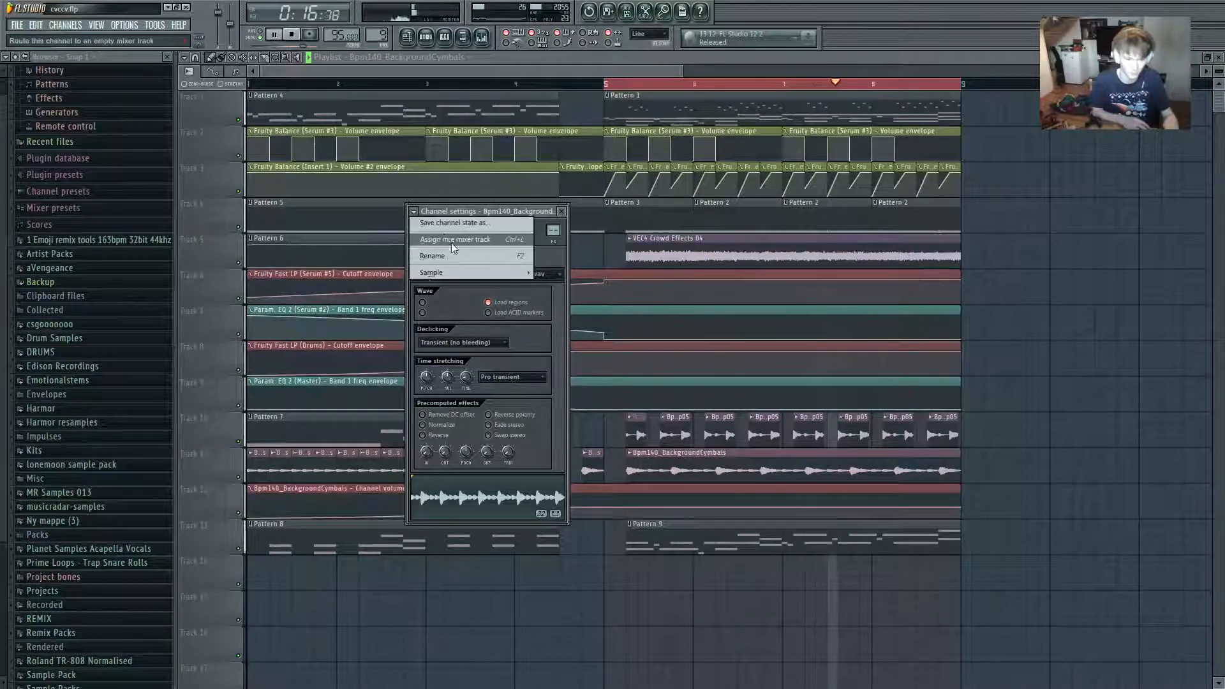
click(451, 240)
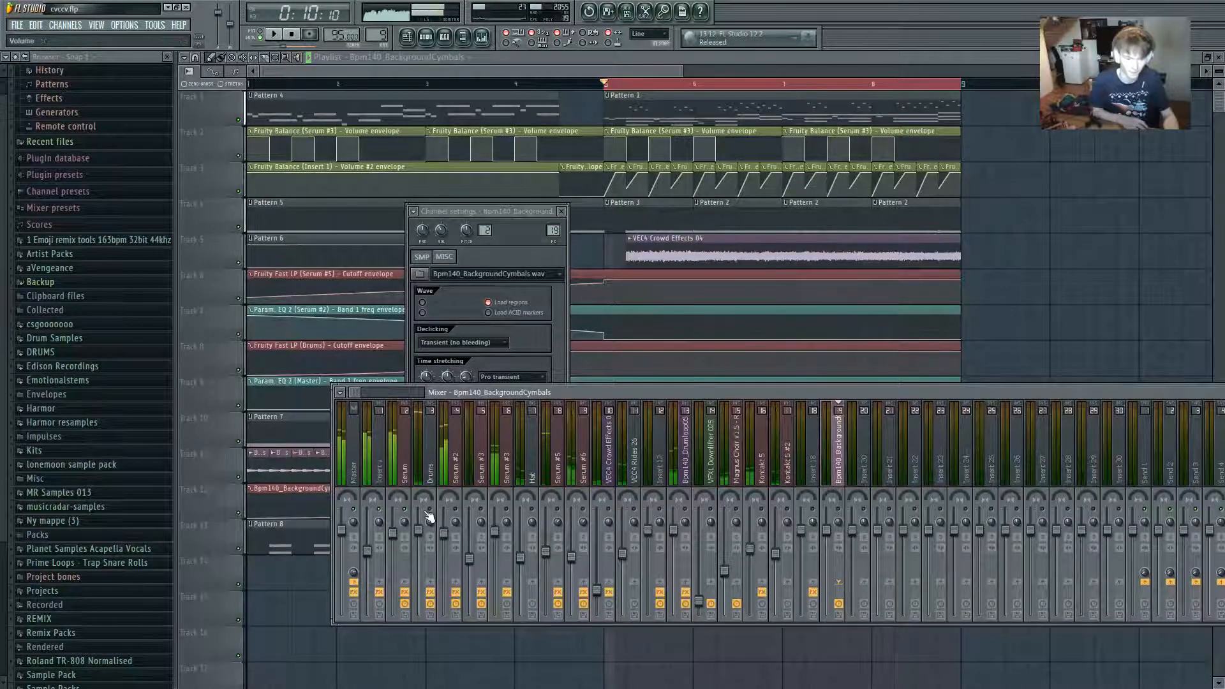
key(space)
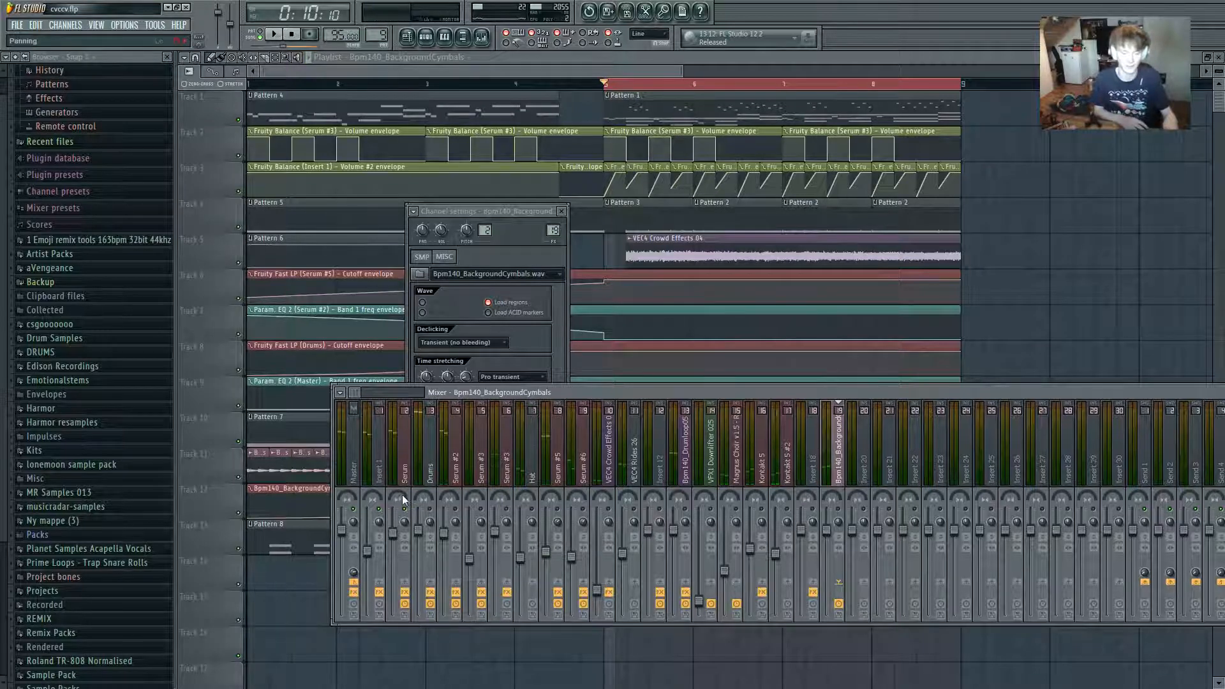
Show the channel rack and open the Serum channel's plugin with the Growl preset.
click(425, 37)
click(420, 39)
click(423, 38)
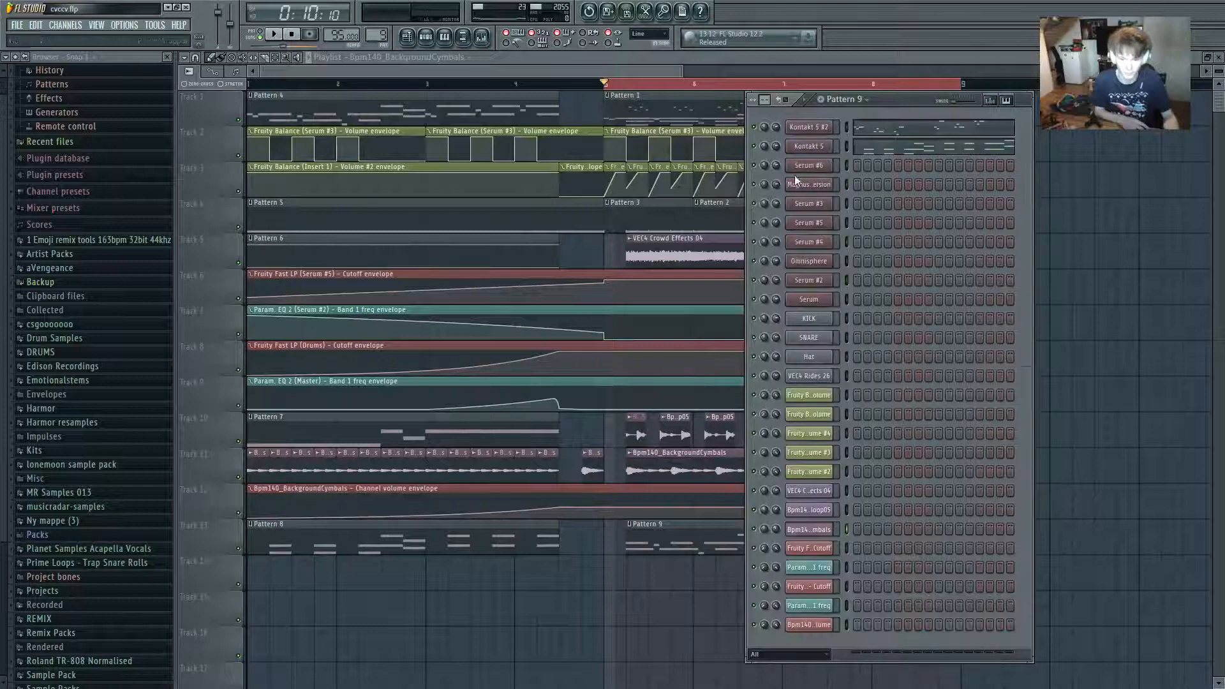
click(809, 300)
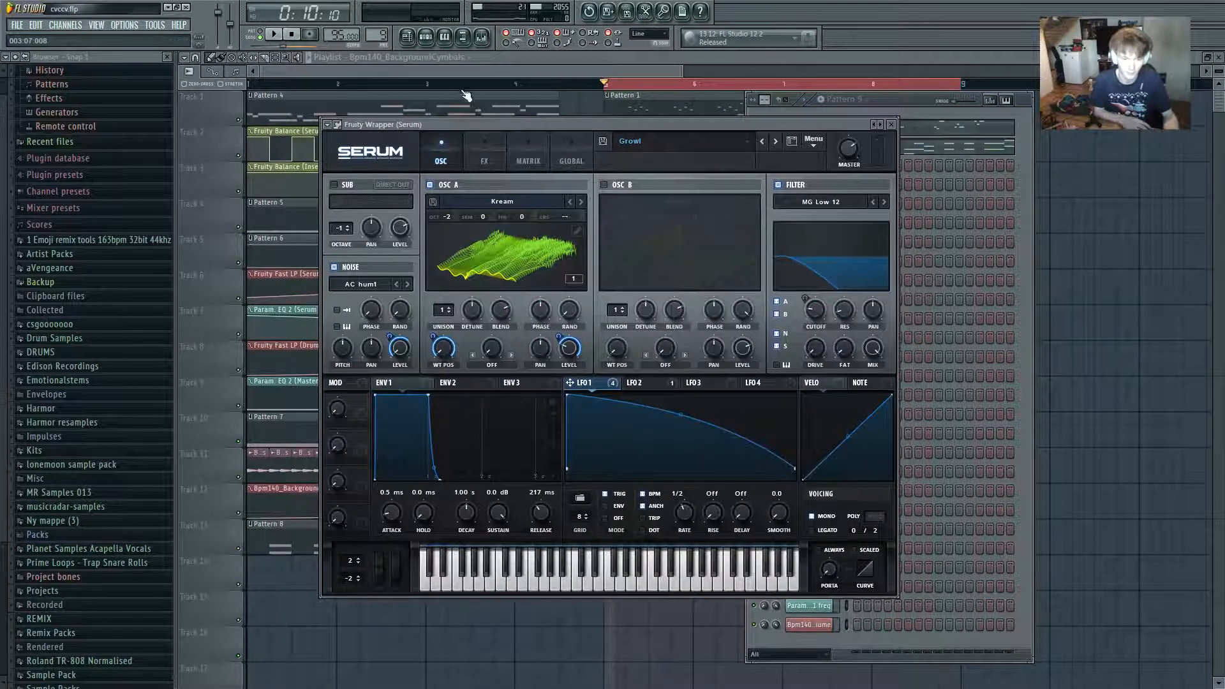
drag(474, 120, 490, 116)
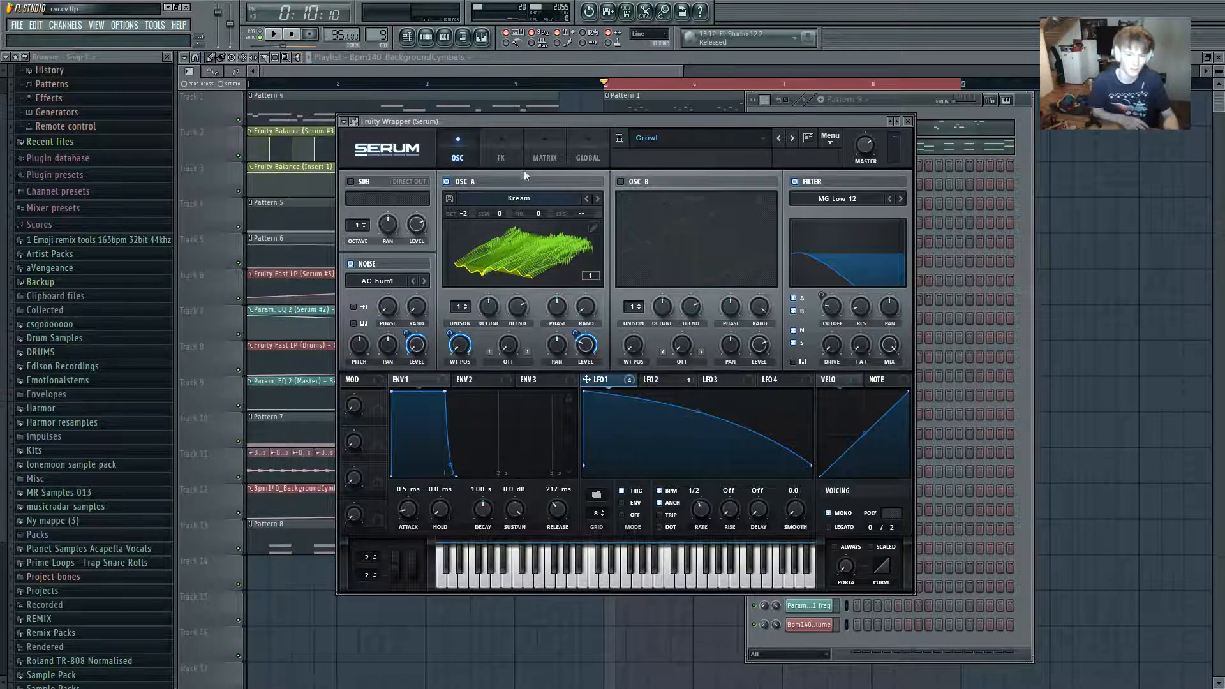
Examine the Growl preset's oscillator settings and its Hyper/Dimension and Distortion effects in Serum.
click(501, 153)
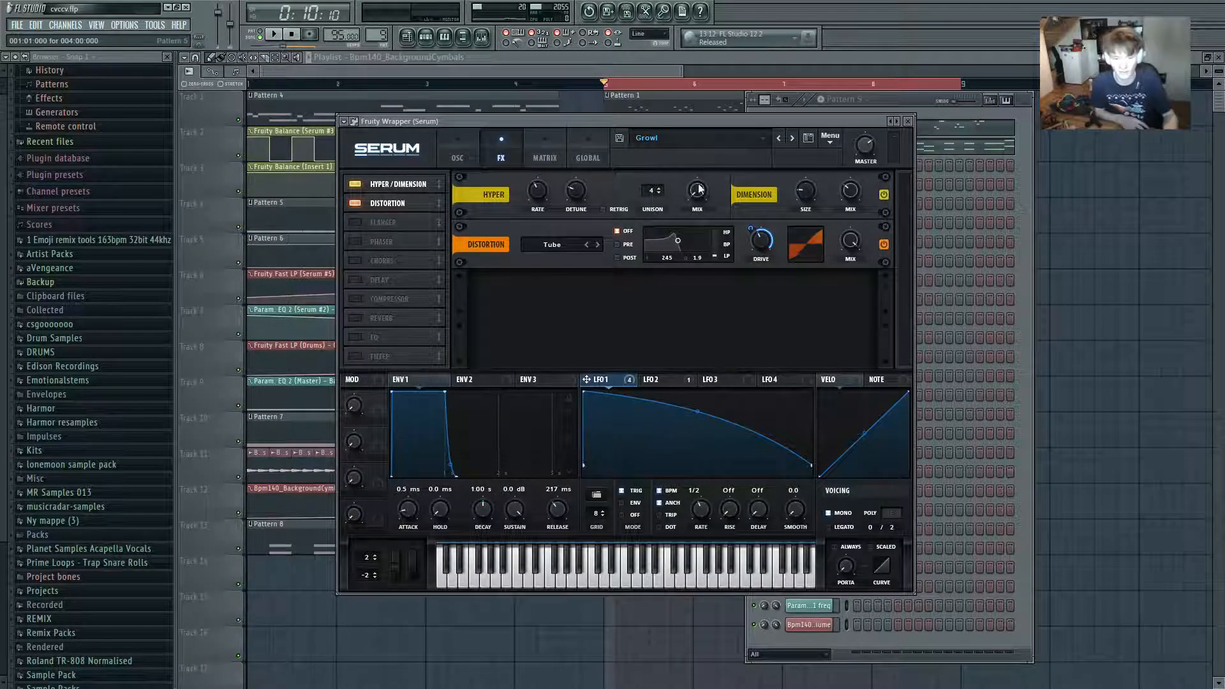
click(458, 155)
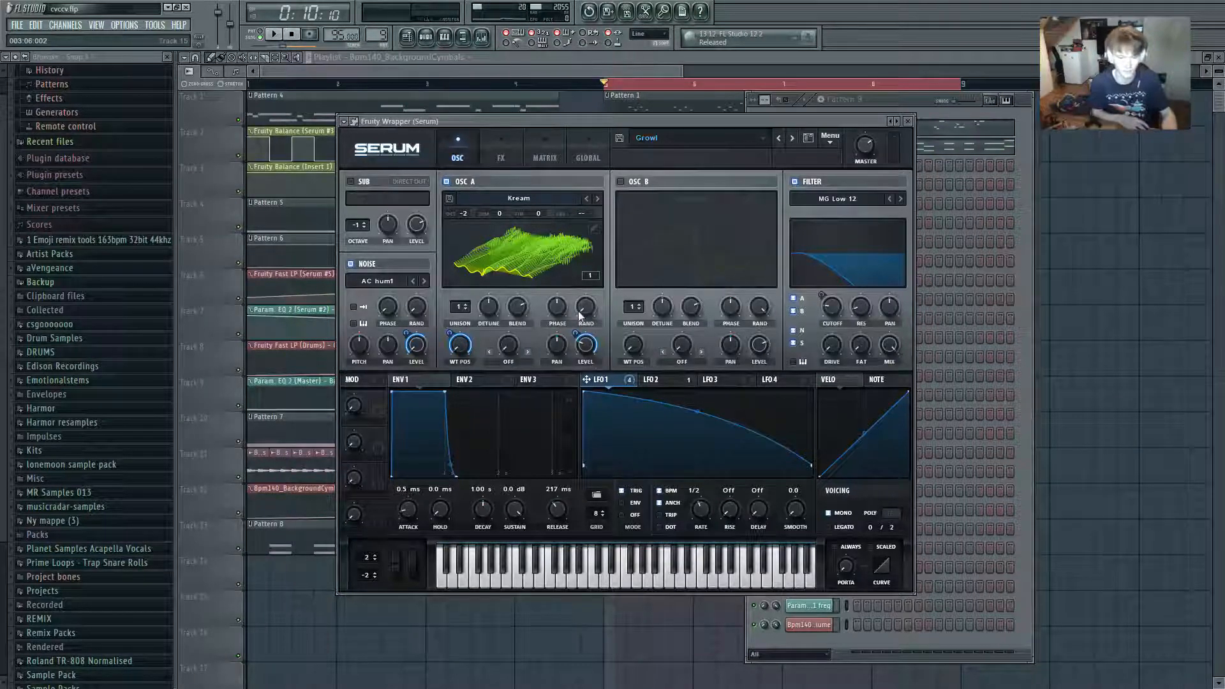
drag(580, 316, 539, 150)
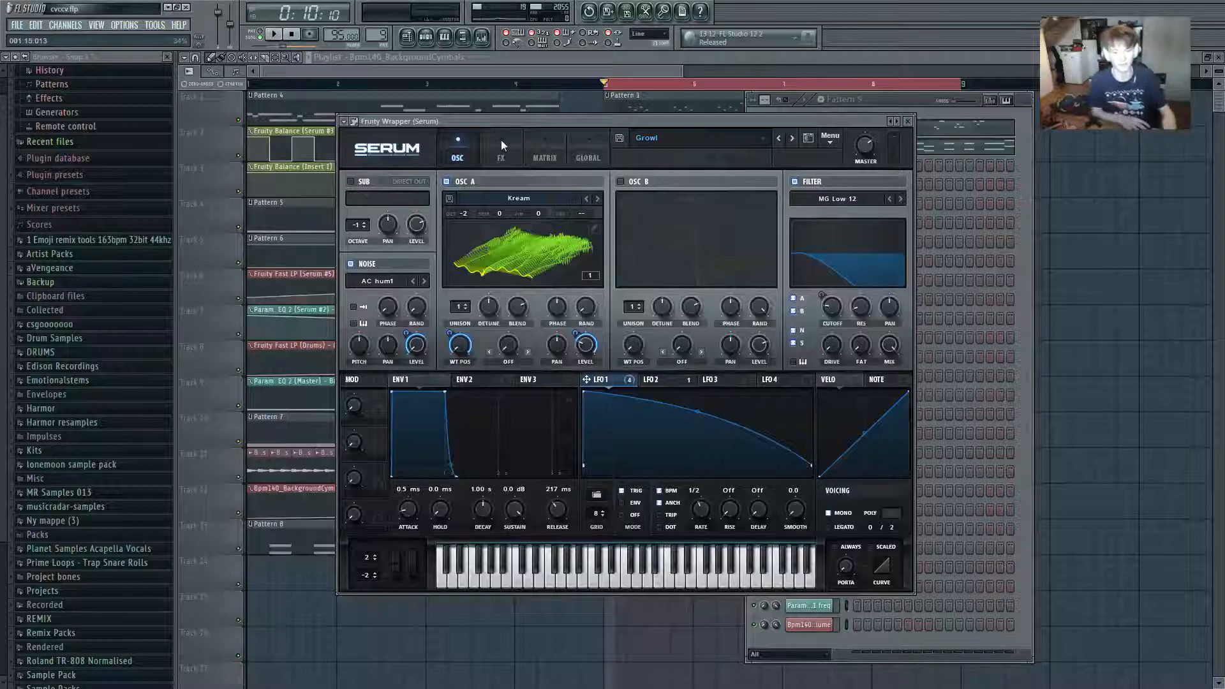
click(508, 156)
drag(779, 121, 679, 165)
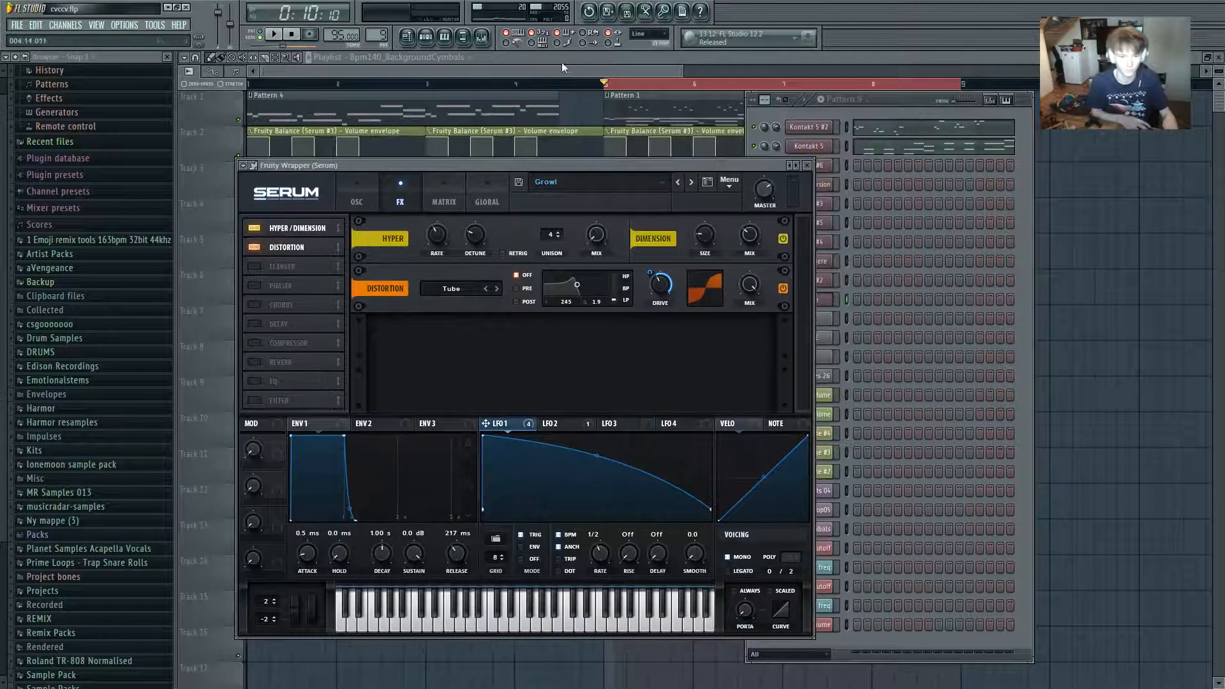
Inspect the FabFilter Pro-Q and Fruity Parametric EQ 2 effects on the Serum mixer track, keeping the mixer's tracks in view.
click(489, 39)
drag(556, 397, 187, 395)
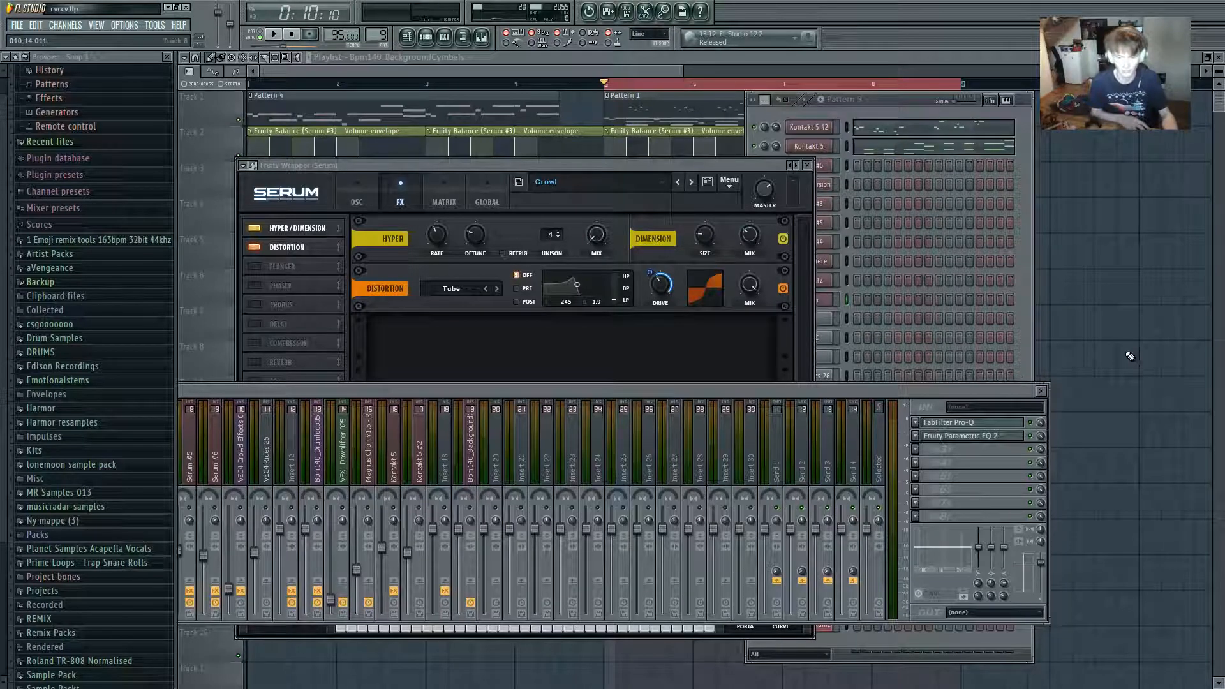
click(1002, 426)
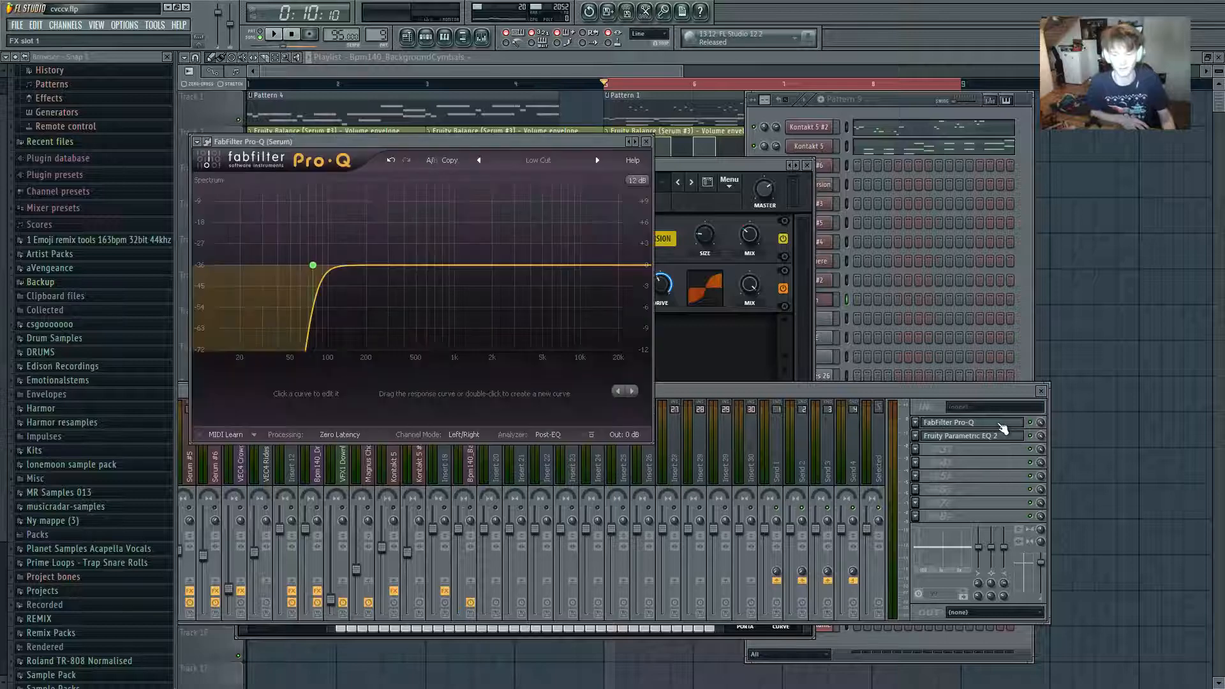
click(991, 436)
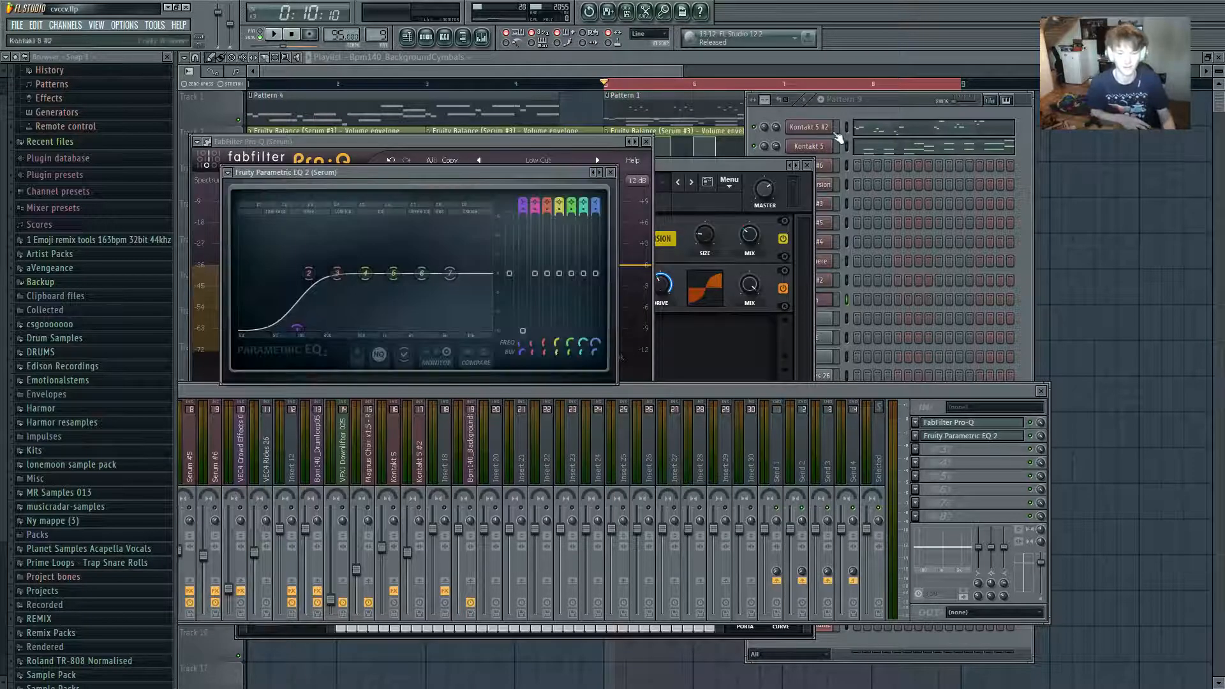
drag(745, 389, 887, 401)
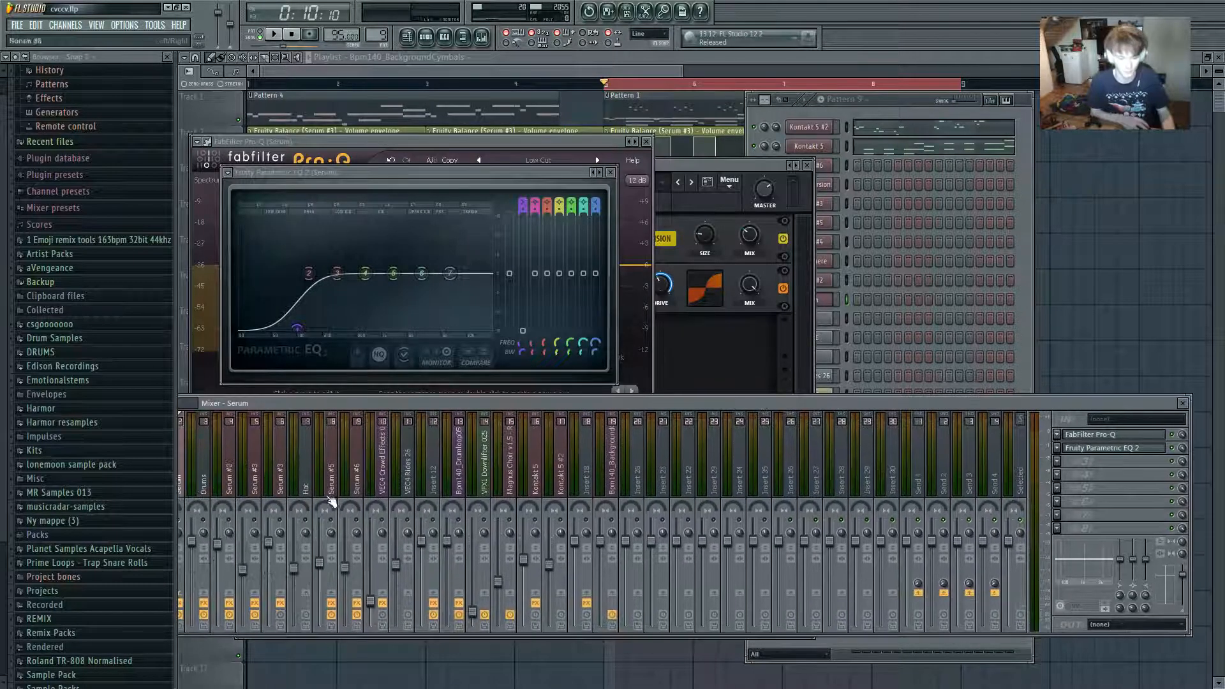
drag(300, 404, 331, 398)
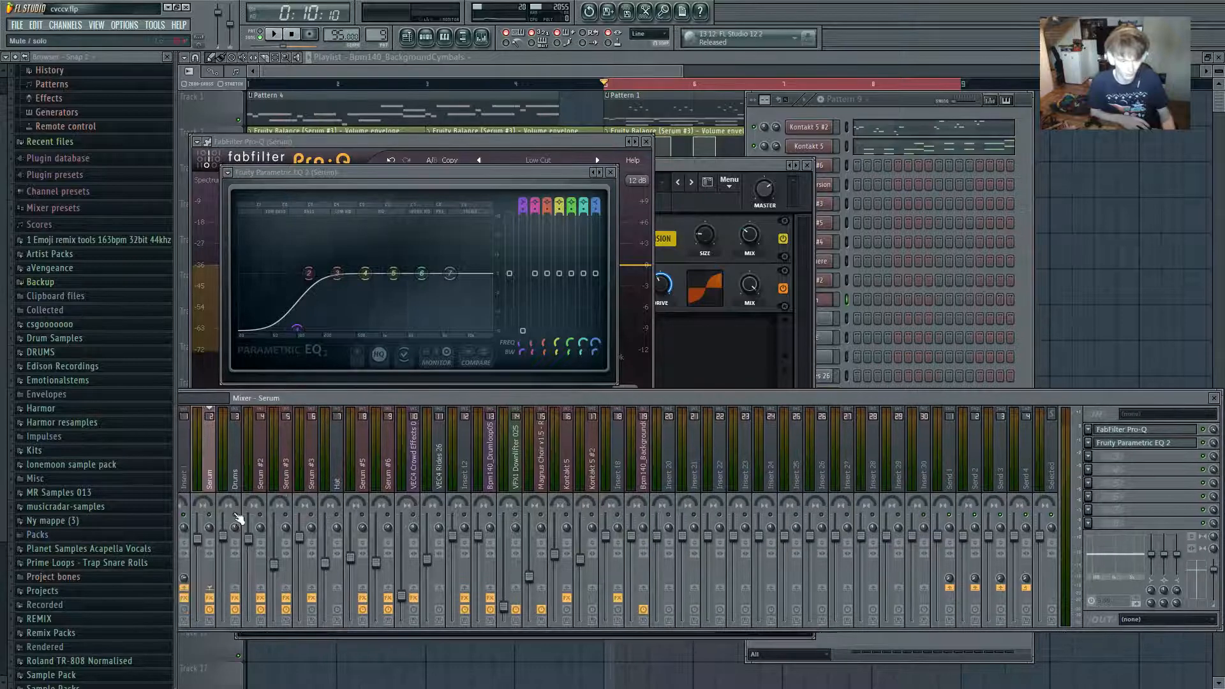
Play the looped drop section to listen to the drums, selecting the Hat mixer track, and stop playback.
key(space)
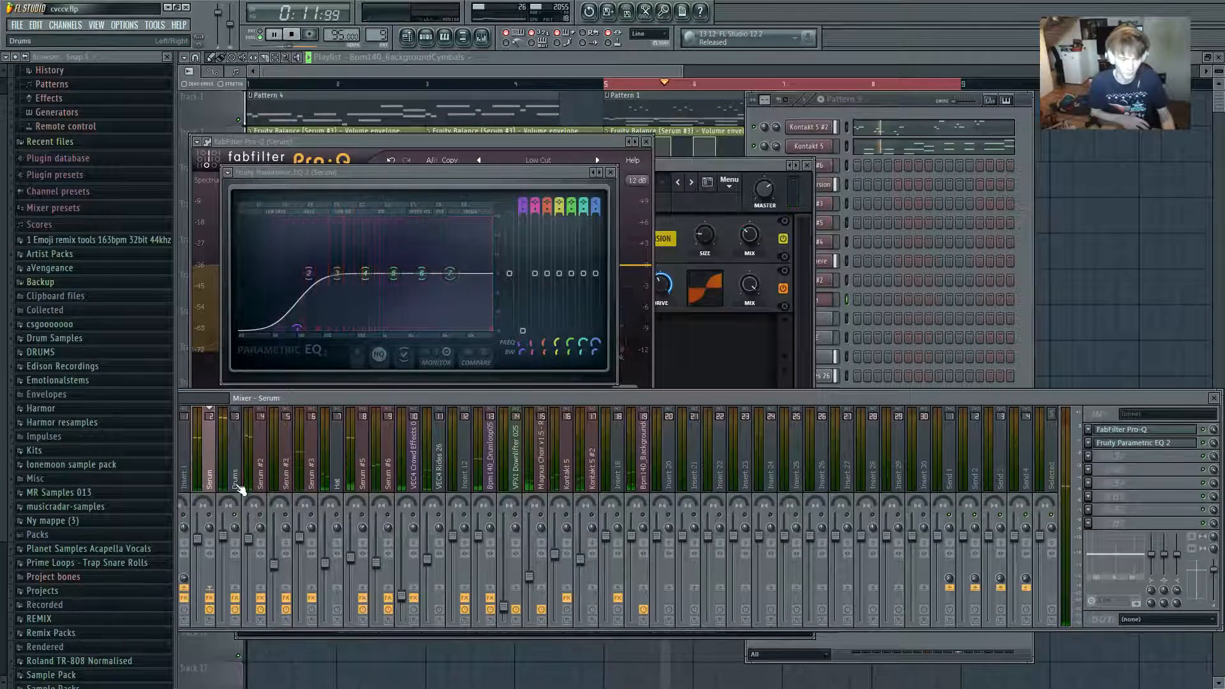
key(space)
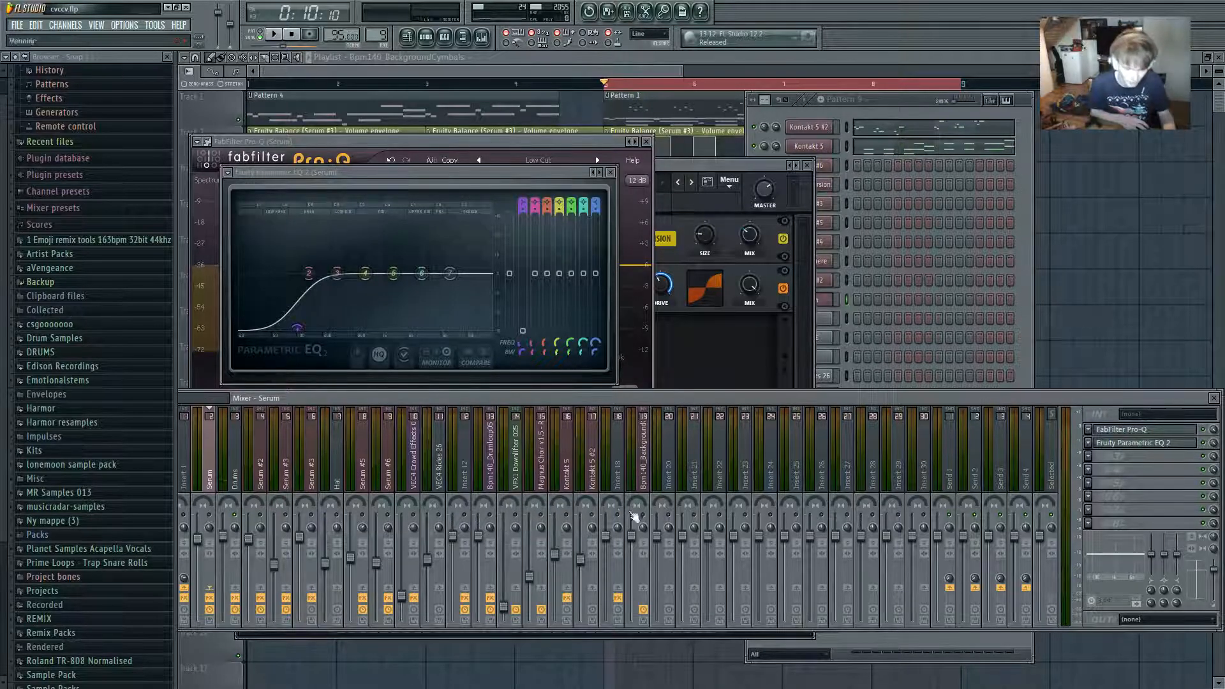
key(space)
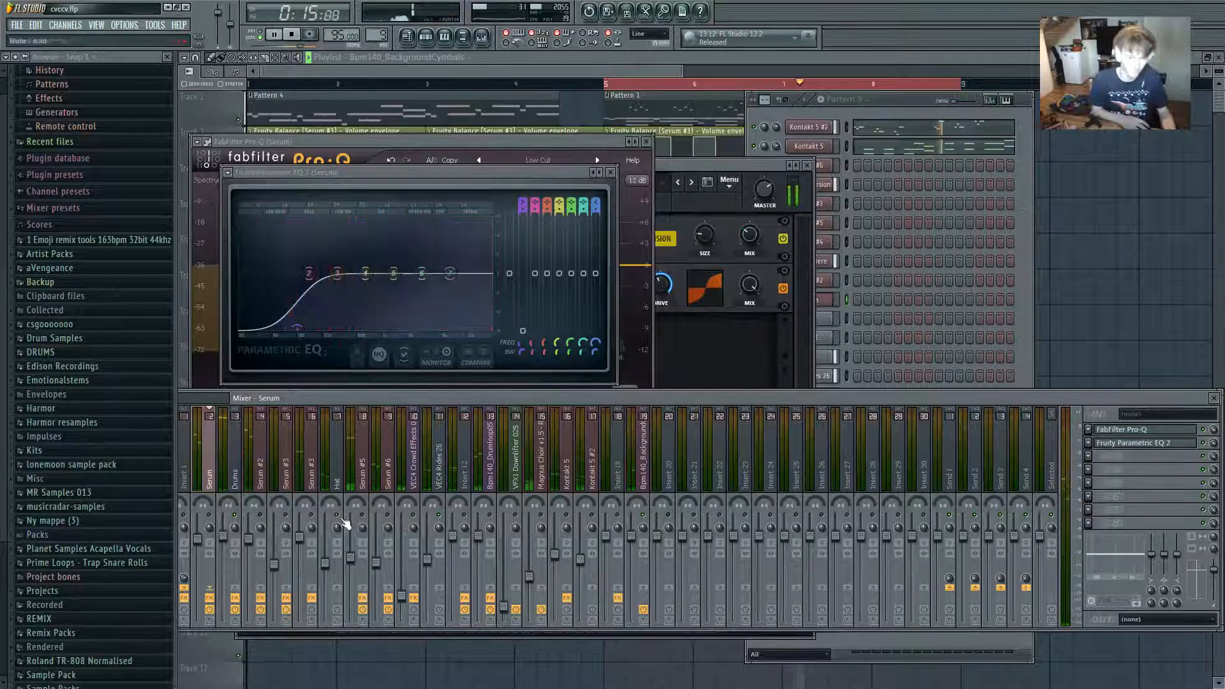
click(330, 561)
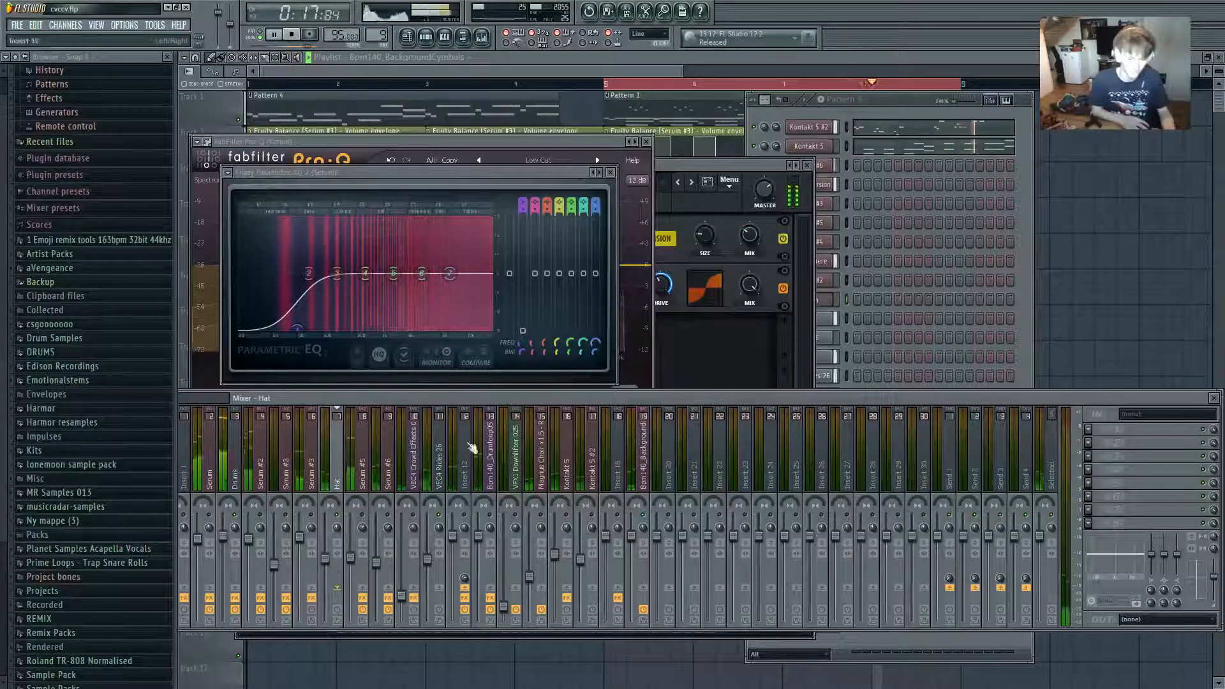
drag(509, 398, 526, 402)
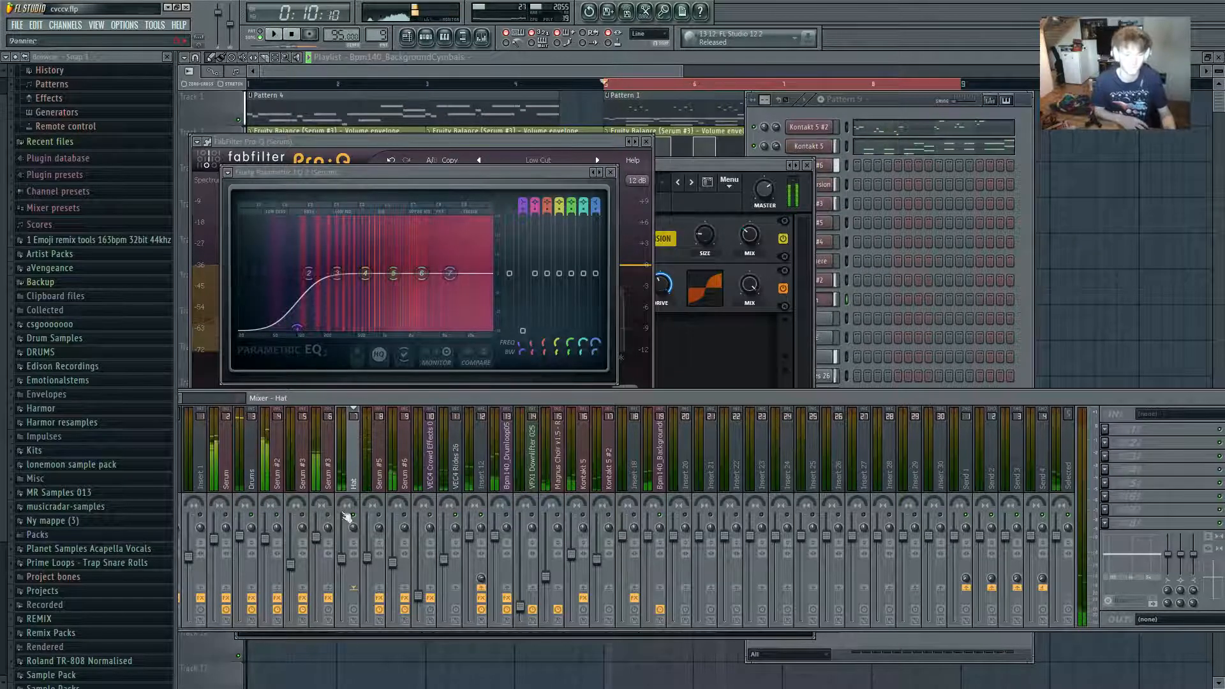
key(space)
Steepen the slope of the band 1 high-pass in the Serum track's Fruity Parametric EQ 2 and reposition the mixer.
click(274, 483)
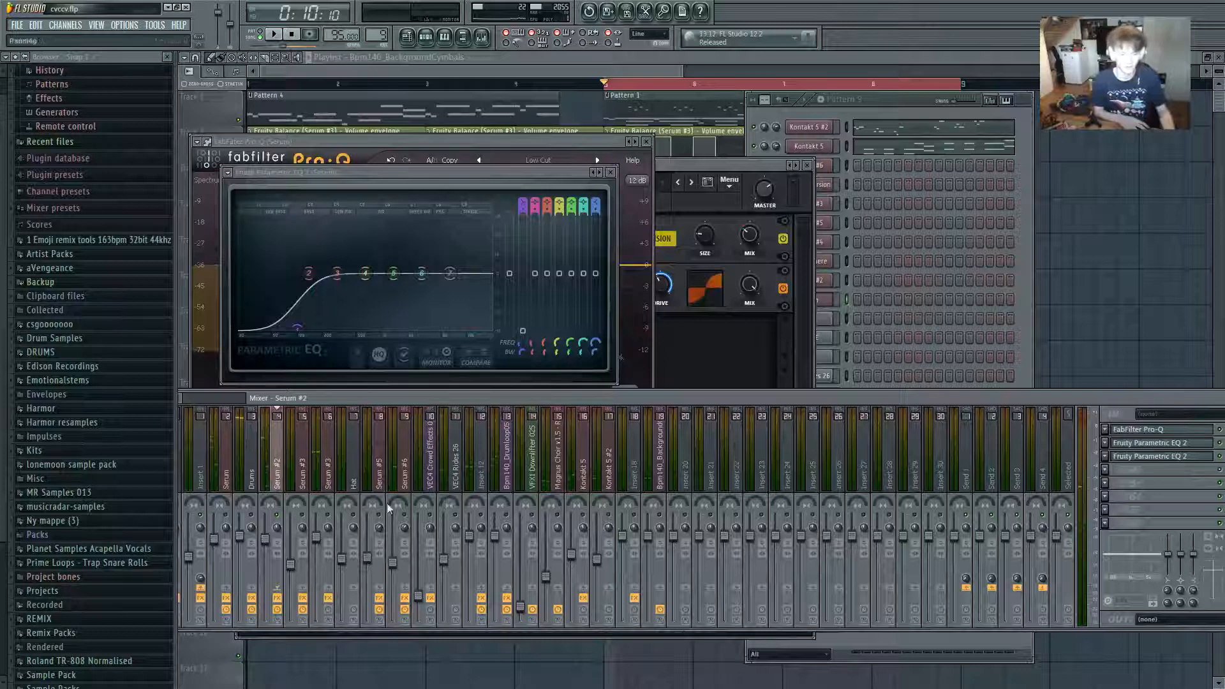
drag(1143, 396, 1095, 376)
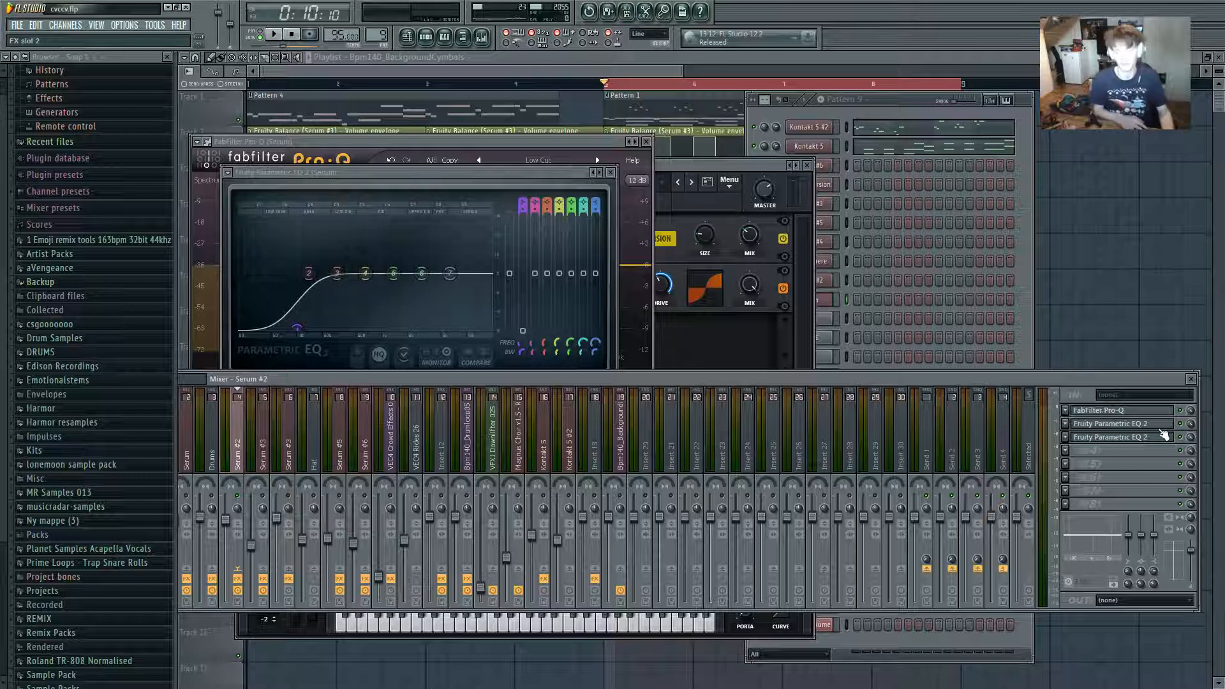
drag(520, 205, 522, 192)
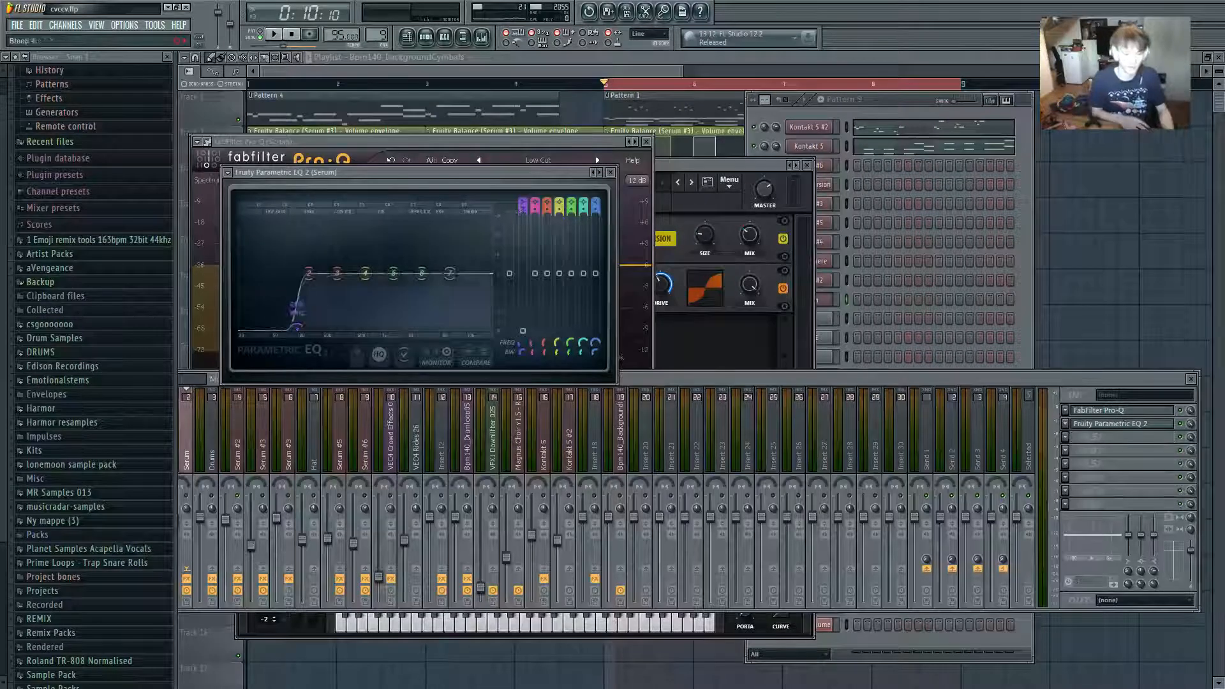
drag(649, 379, 677, 374)
Start playback and inspect both Fruity Parametric EQ 2 effects on the Serum #2 mixer track.
key(space)
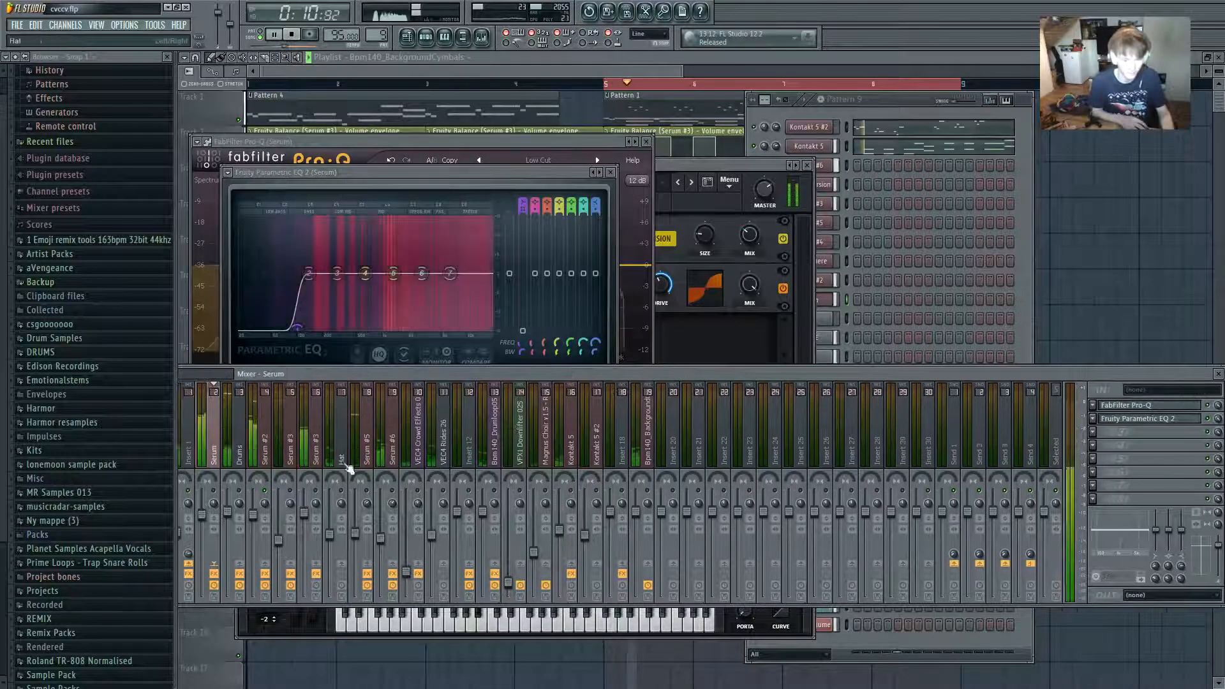
click(267, 439)
click(1142, 419)
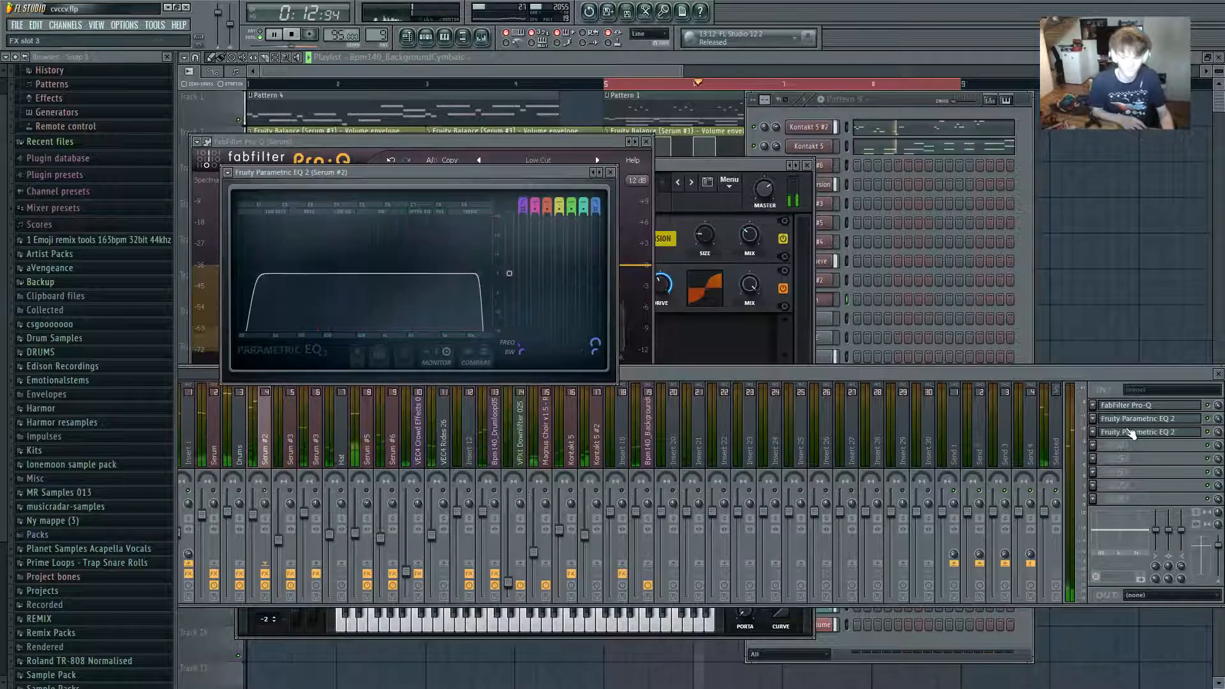
click(1151, 432)
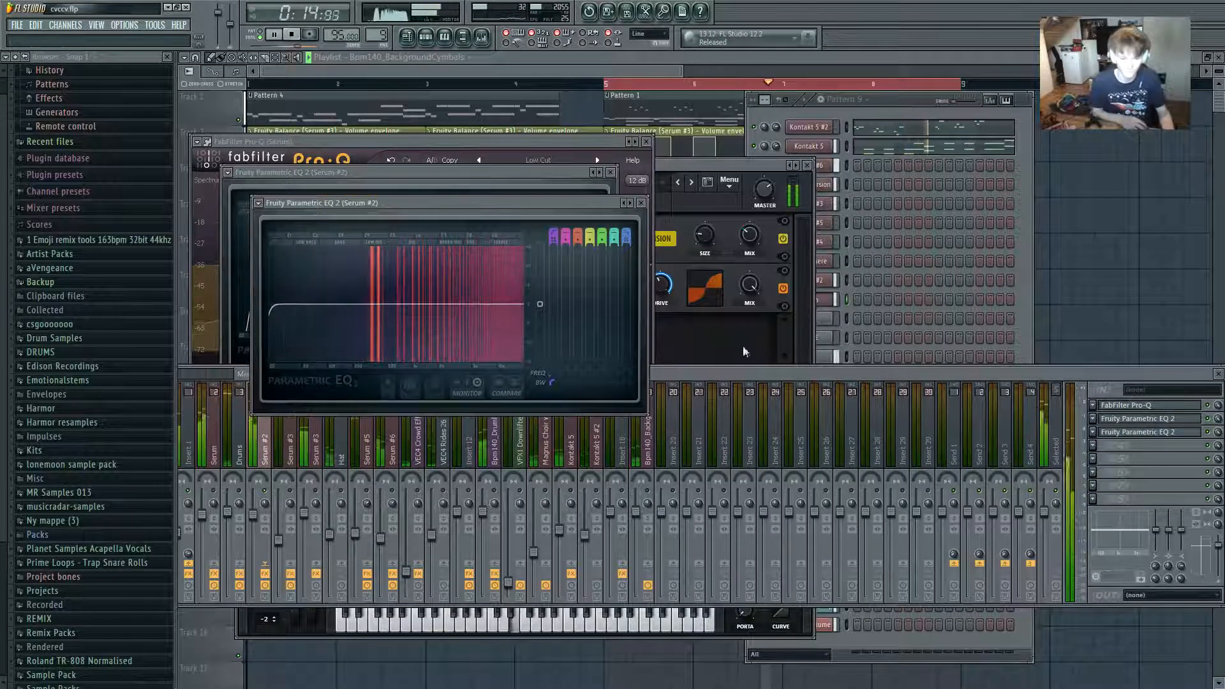
click(1158, 419)
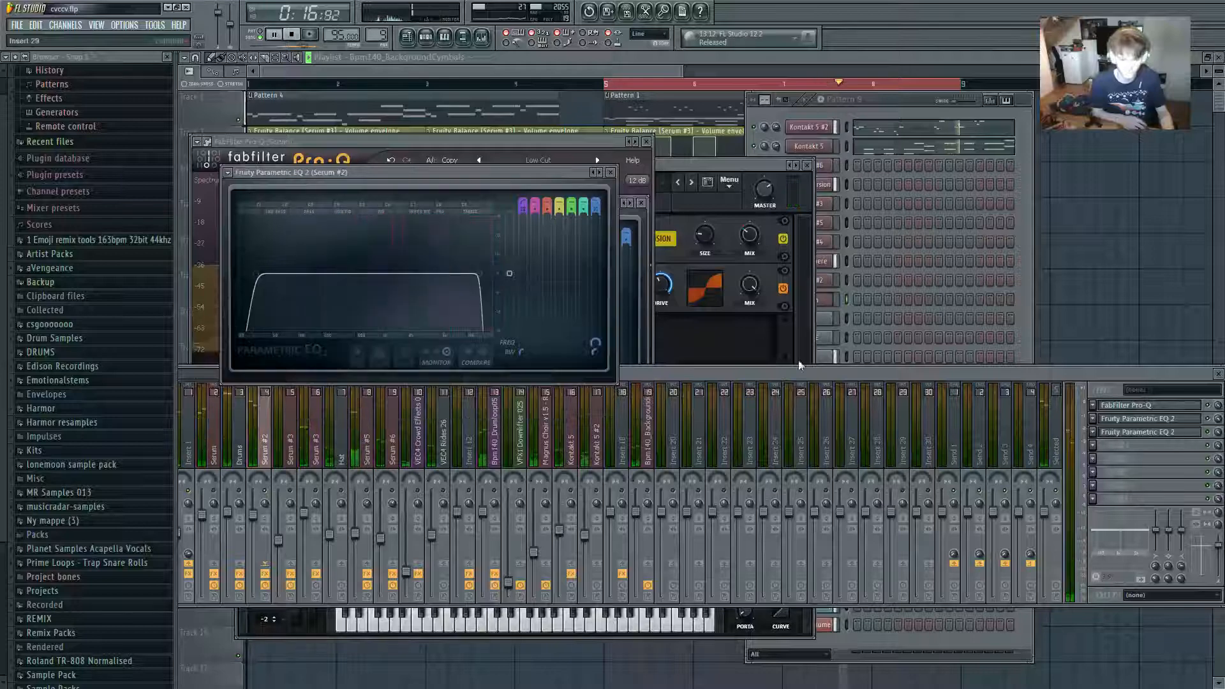
Raise the band 1 high-pass cutoff and adjust its slope in Serum #2's first Fruity Parametric EQ 2, and stop playback.
drag(520, 345, 520, 298)
drag(524, 210, 523, 221)
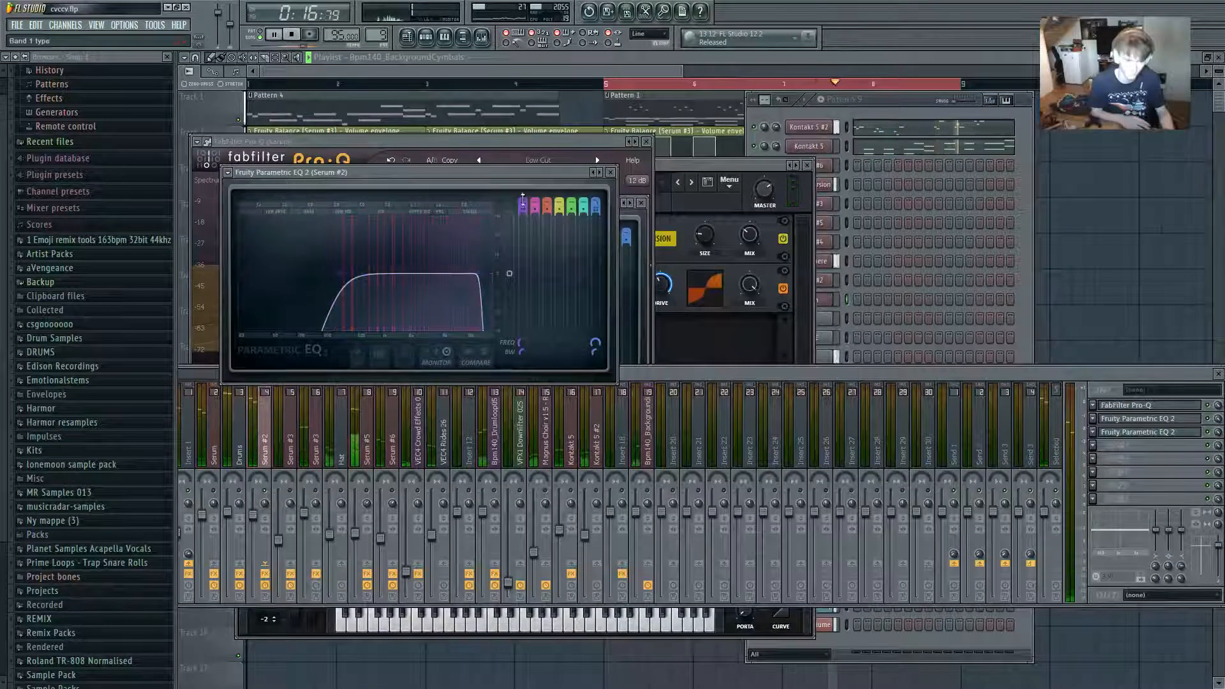
drag(522, 352, 522, 347)
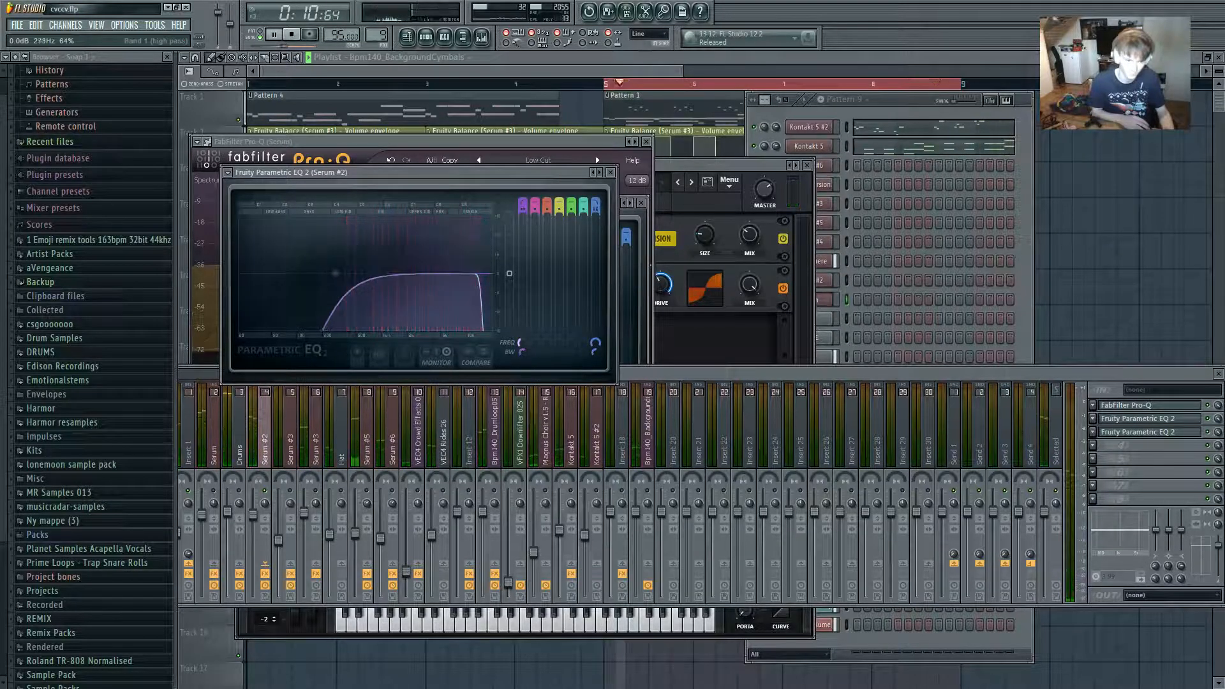
key(space)
Show the channel rack and open the Serum #2 channel's plugin with the Chords preset.
click(300, 493)
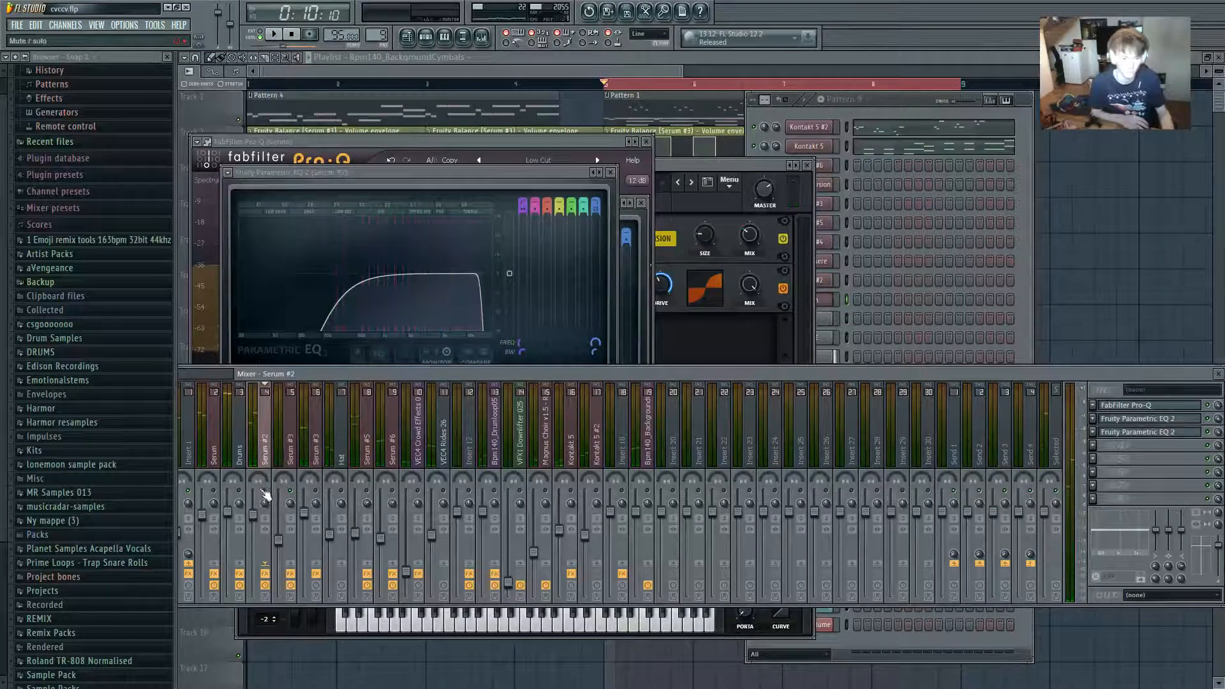
click(860, 108)
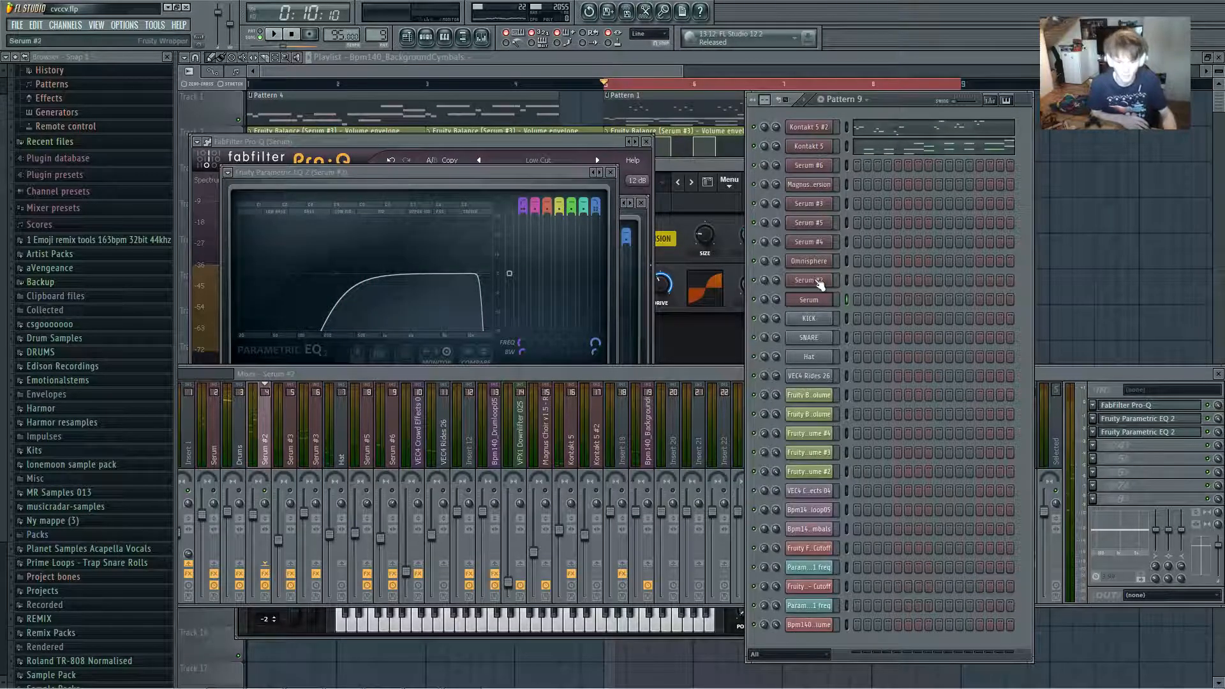
click(819, 281)
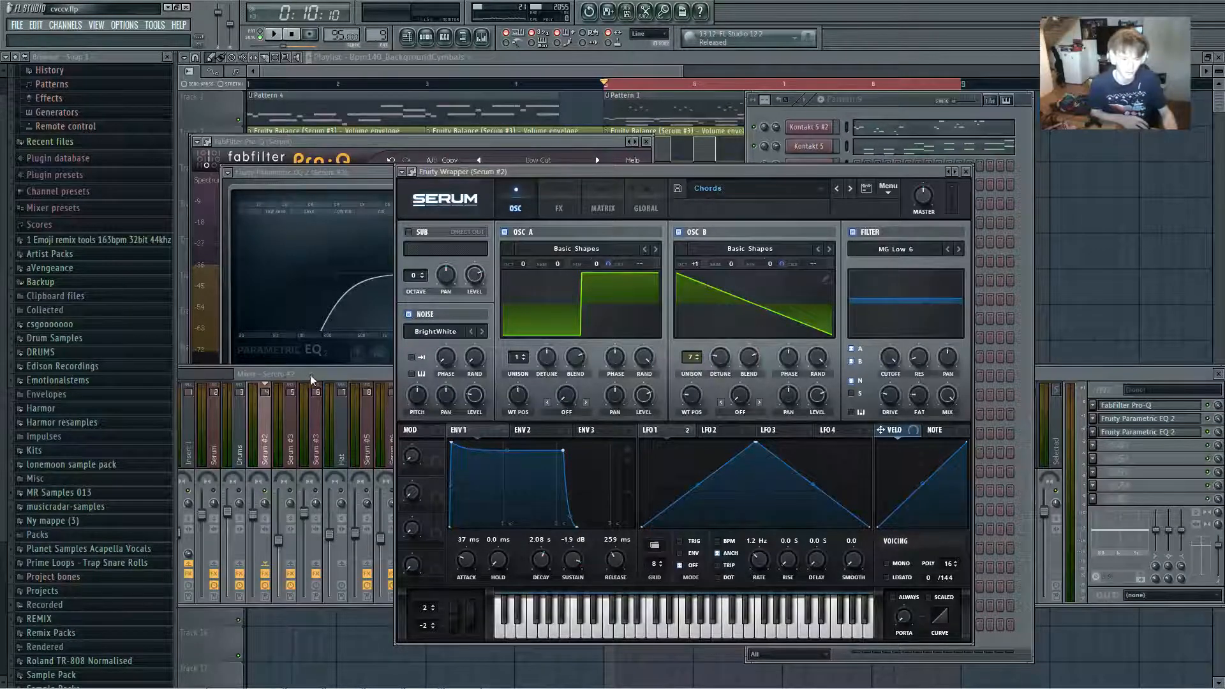
Bring the mixer forward, select the Serum #3 track, and listen to short passages of the drop.
drag(310, 378, 317, 366)
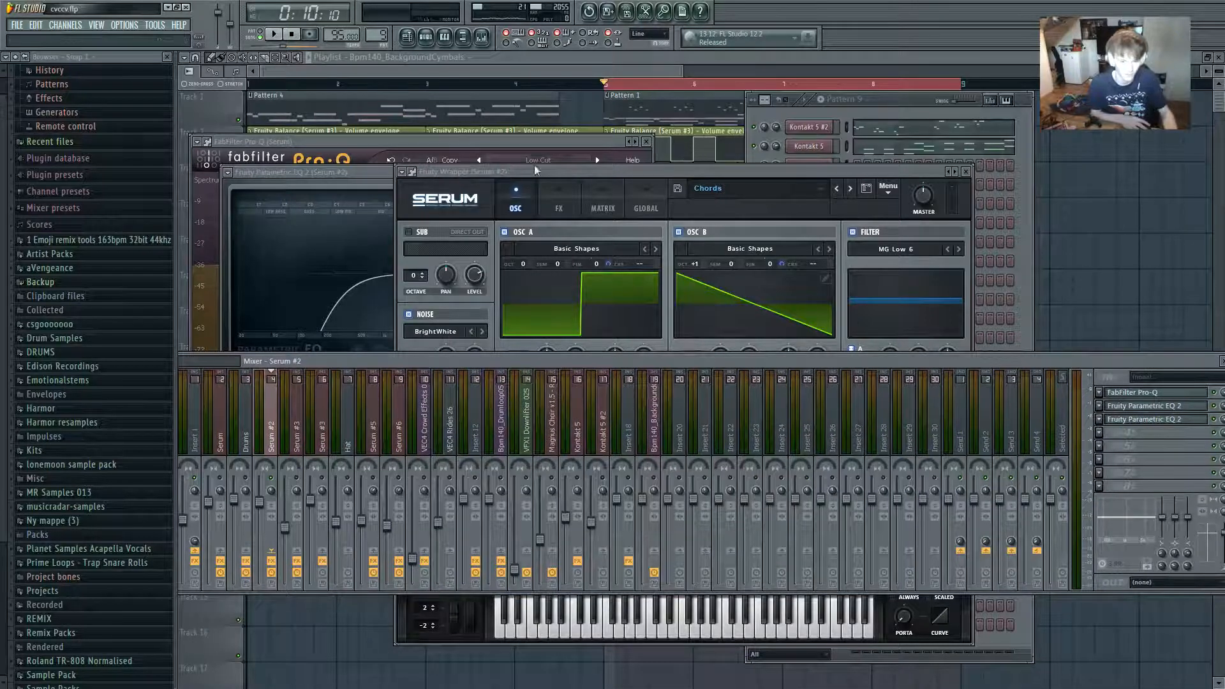
key(space)
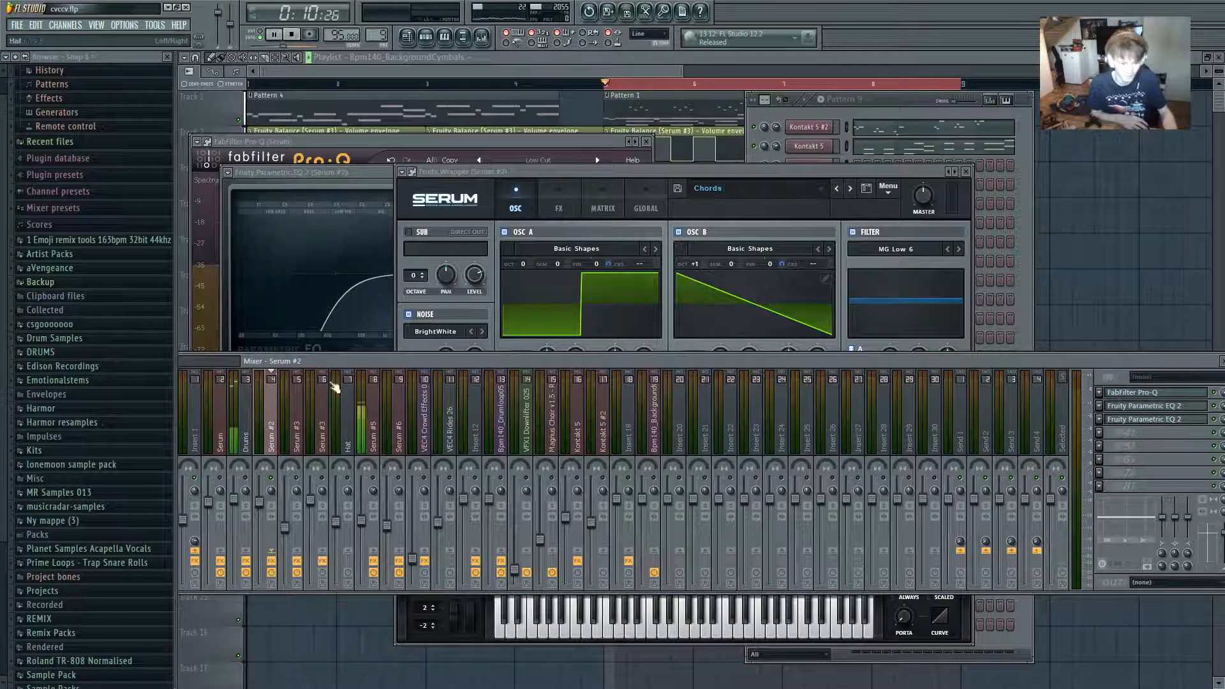
key(space)
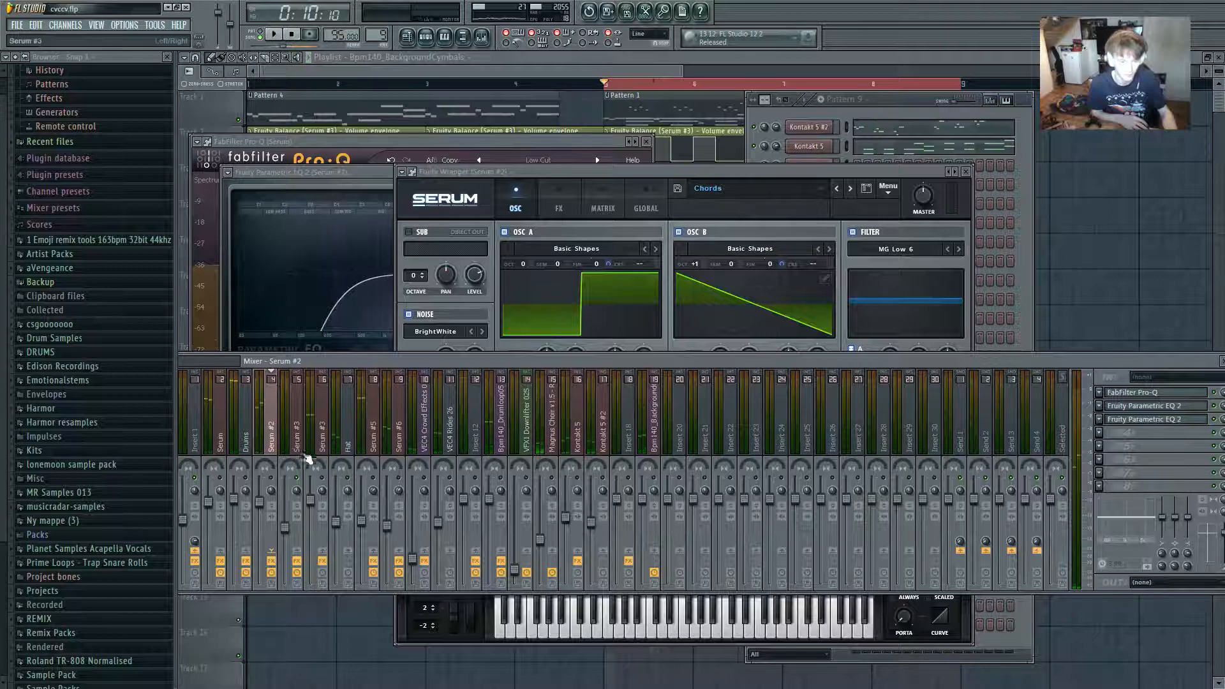
click(329, 478)
key(space)
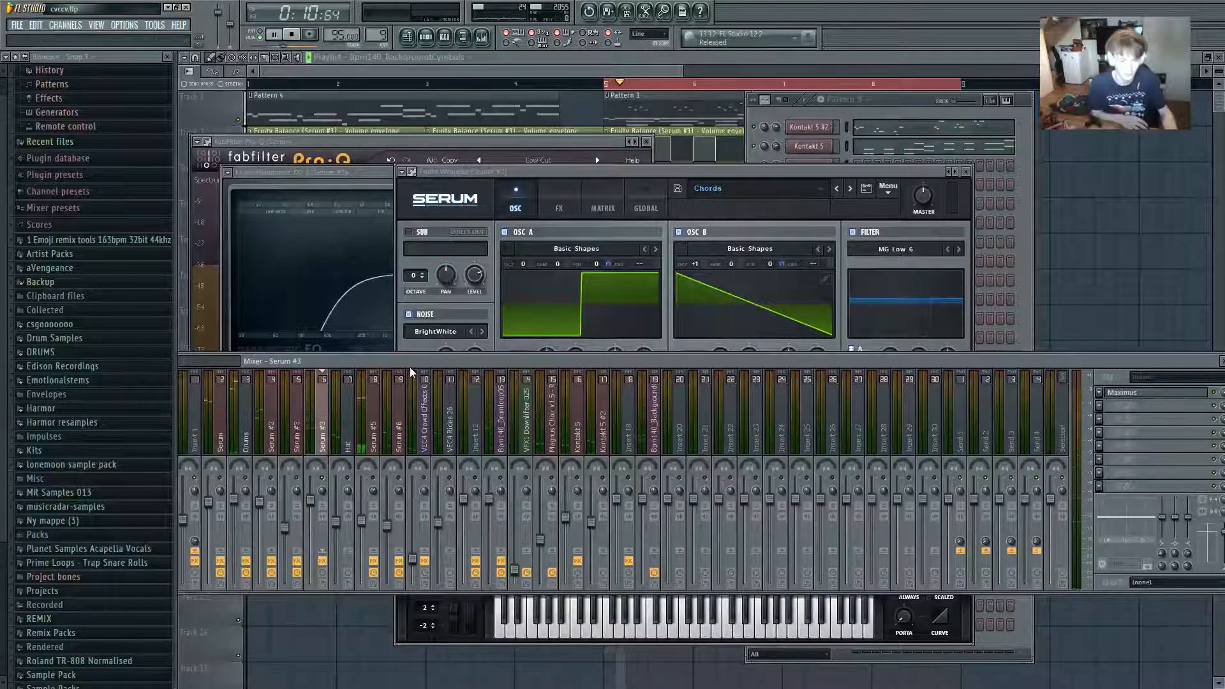
key(space)
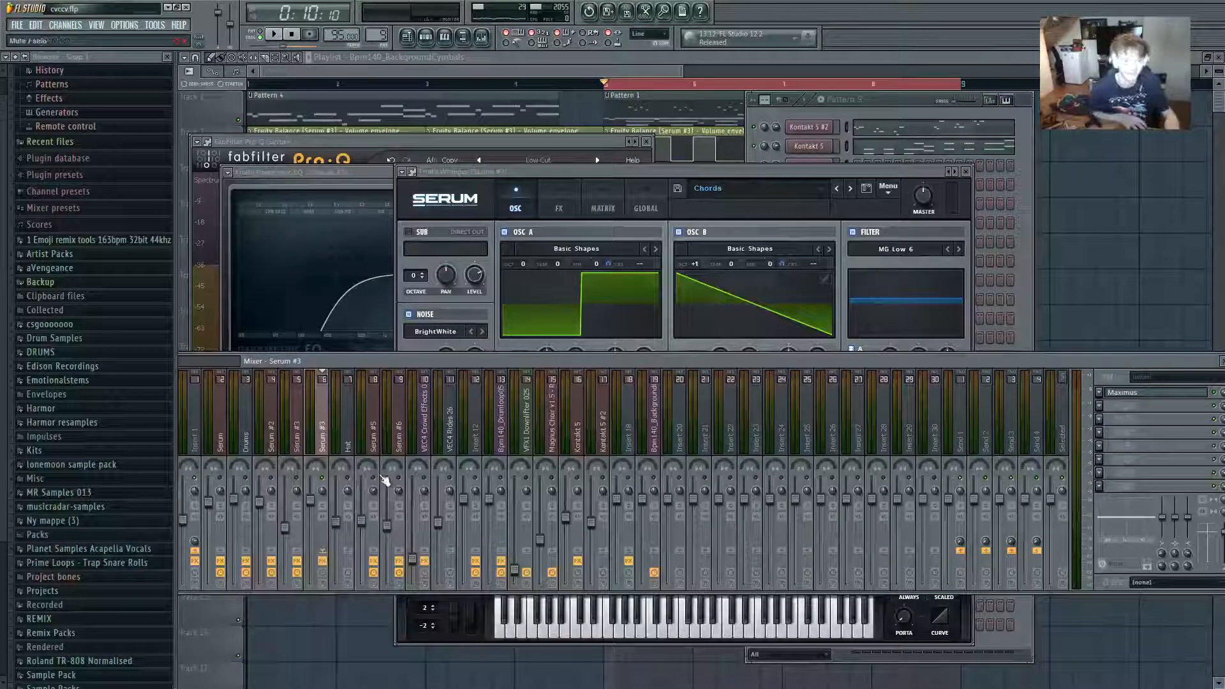
Select the Serum #5 mixer track and open the Omnisphere channel's plugin with the Happy Gamer Lead patch.
click(373, 450)
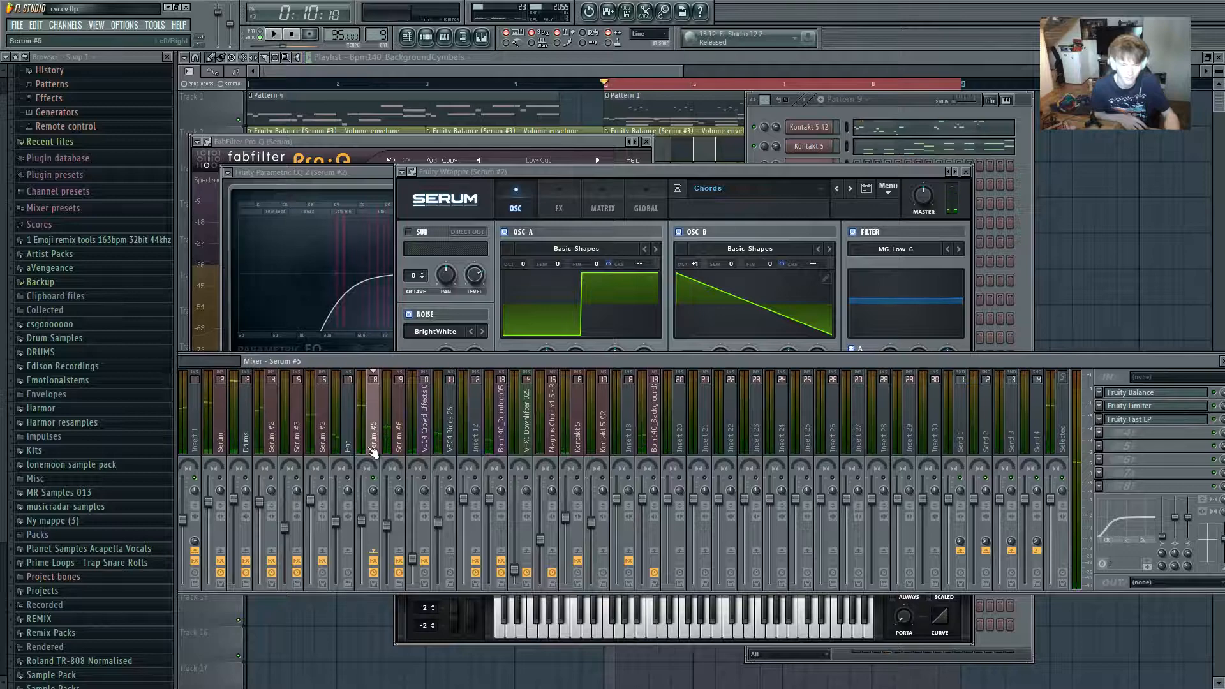
drag(775, 172, 486, 93)
click(811, 264)
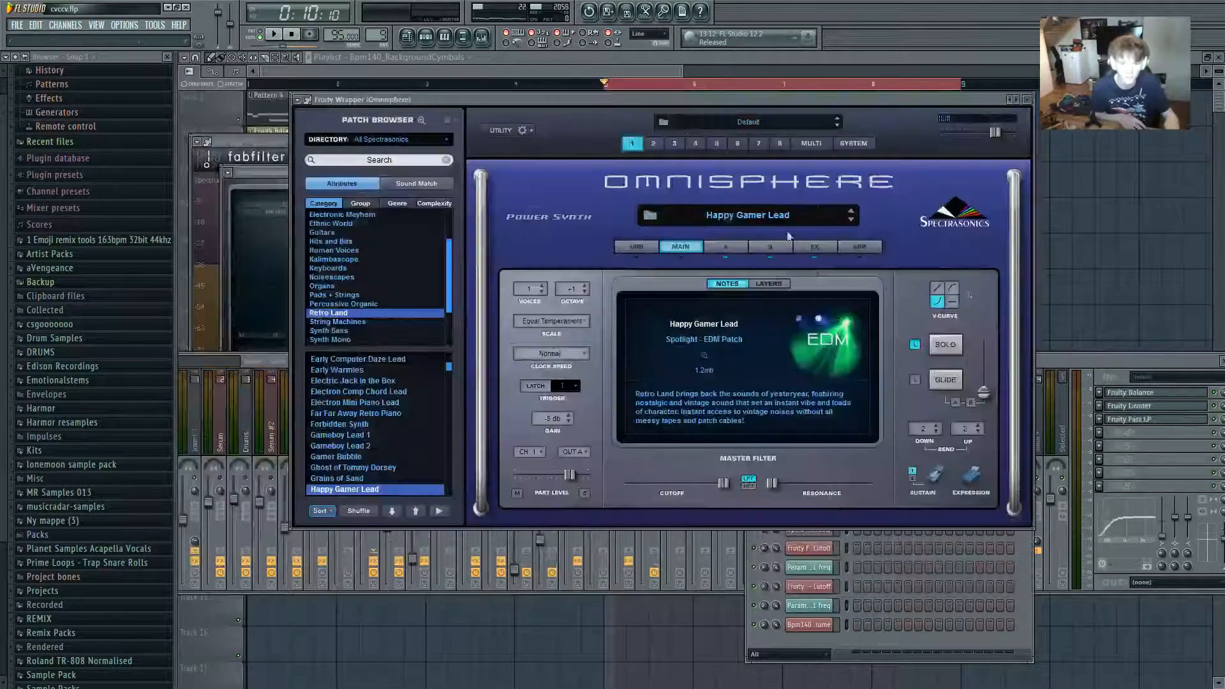
drag(648, 100, 716, 96)
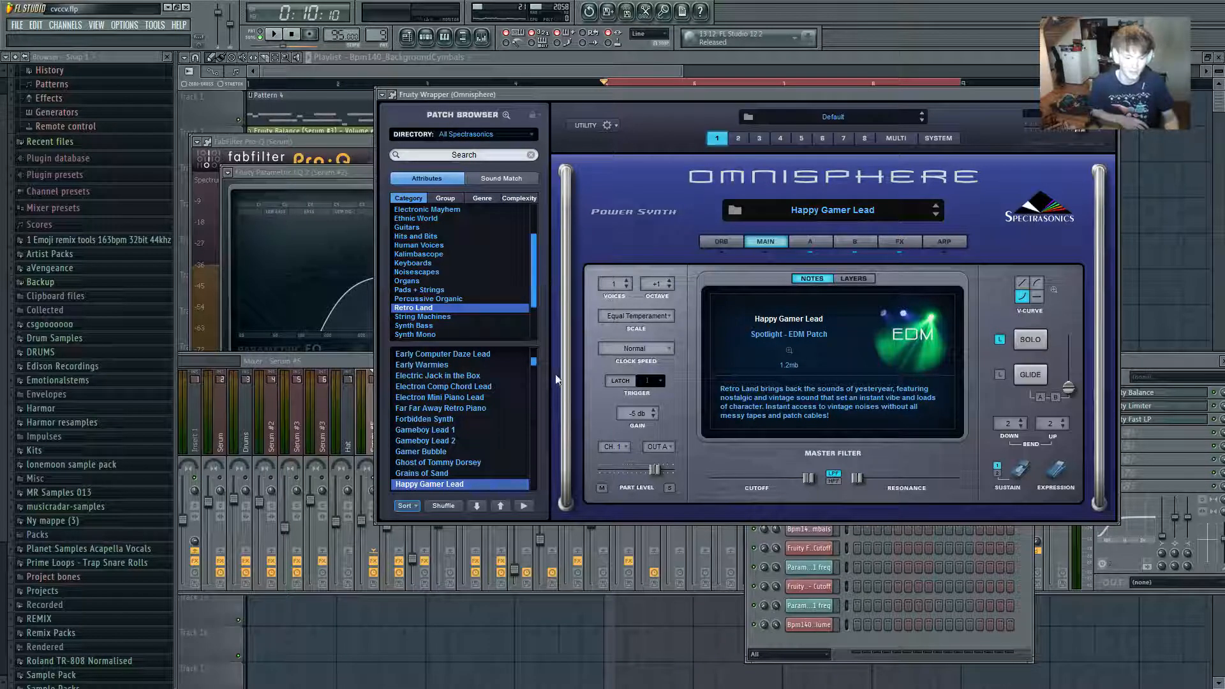
Browse Omnisphere's Retro Land patch list and sound categories up to their beginnings.
mouse_move(541, 365)
mouse_down()
mouse_move(529, 436)
mouse_move(536, 351)
mouse_up()
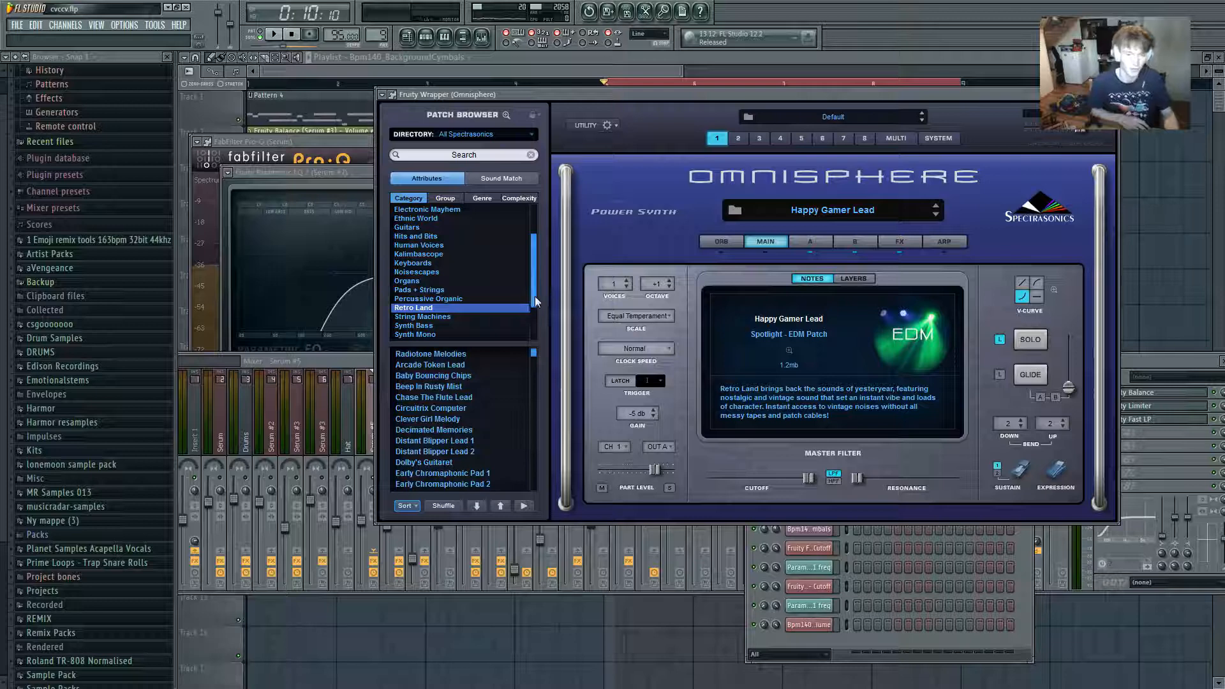
mouse_move(536, 297)
mouse_down()
mouse_move(543, 344)
mouse_move(541, 228)
mouse_move(571, 164)
mouse_move(556, 277)
mouse_move(570, 351)
mouse_move(568, 315)
mouse_move(551, 341)
mouse_move(539, 277)
mouse_up()
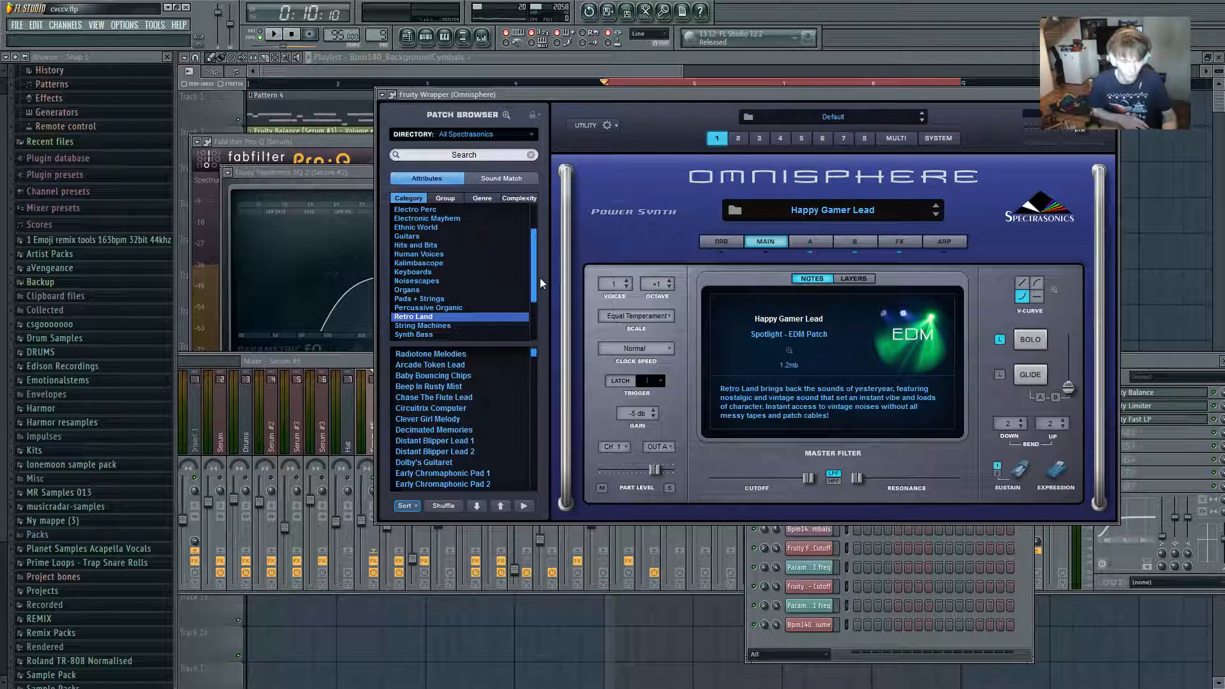
drag(540, 277, 560, 160)
Bring the mixer back into view, select the Serum #6 track, and play the drop.
click(1165, 369)
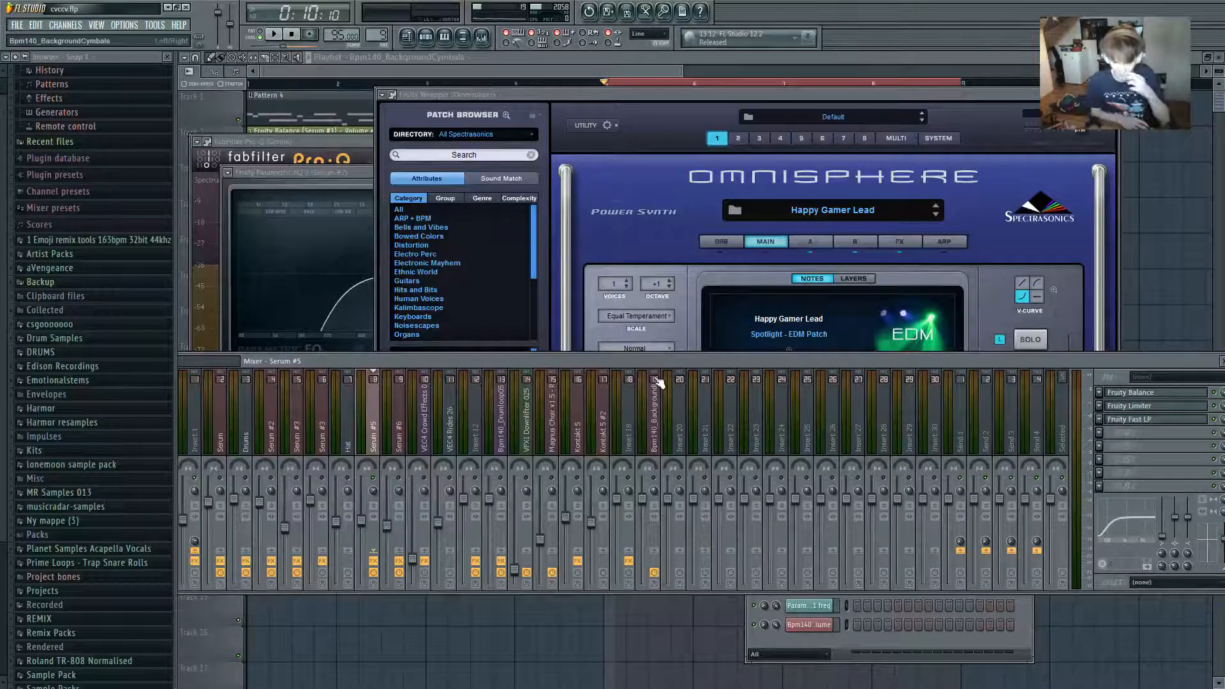
click(407, 483)
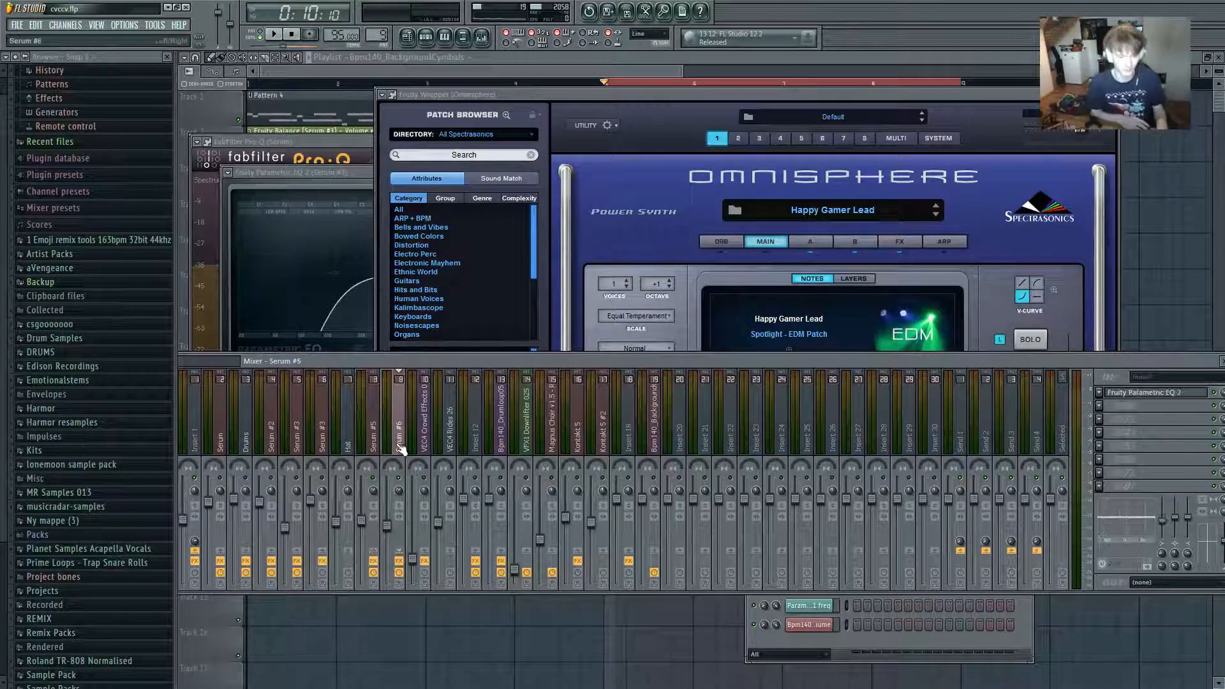
drag(643, 364, 640, 325)
key(space)
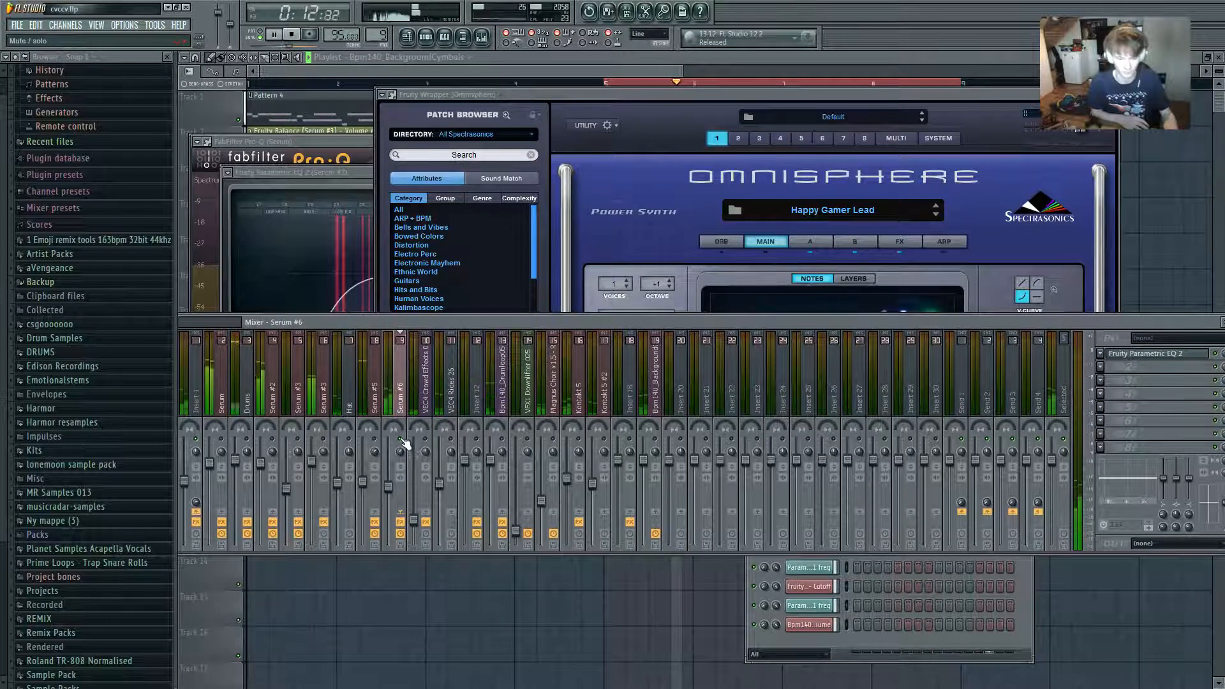
Open the piano roll, stop playback, and switch it from the Kontakt 5 channel to the Serum #6 notes.
drag(496, 96, 621, 273)
click(647, 109)
click(445, 38)
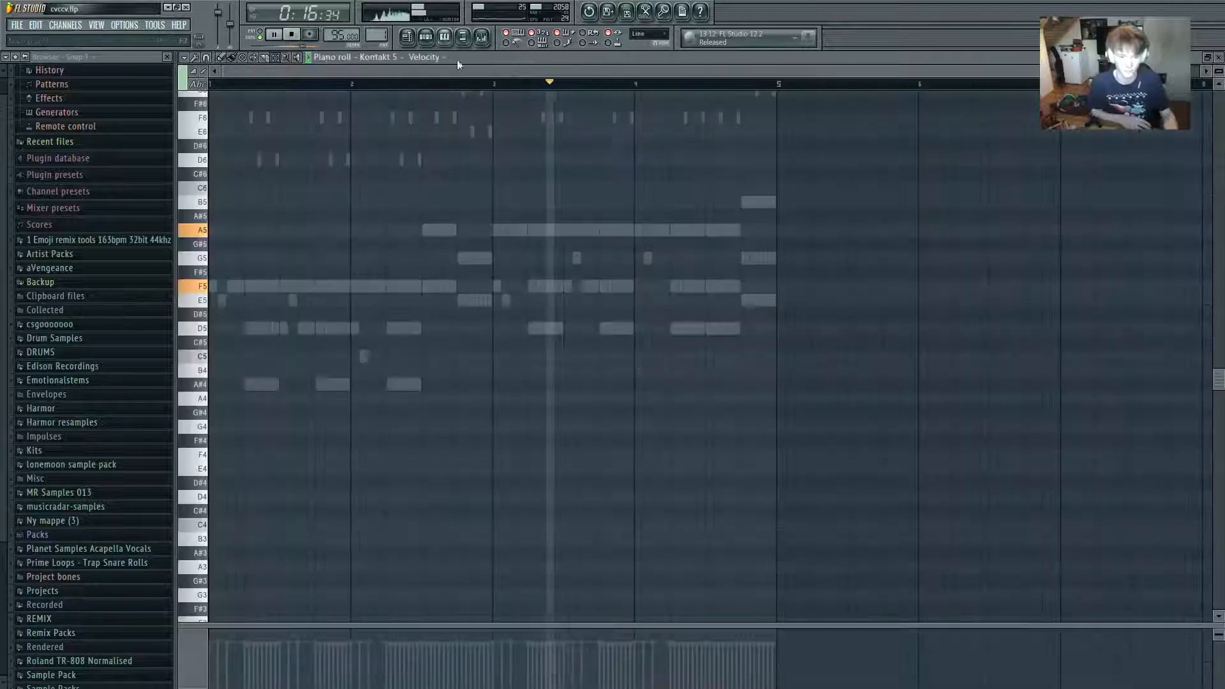
key(space)
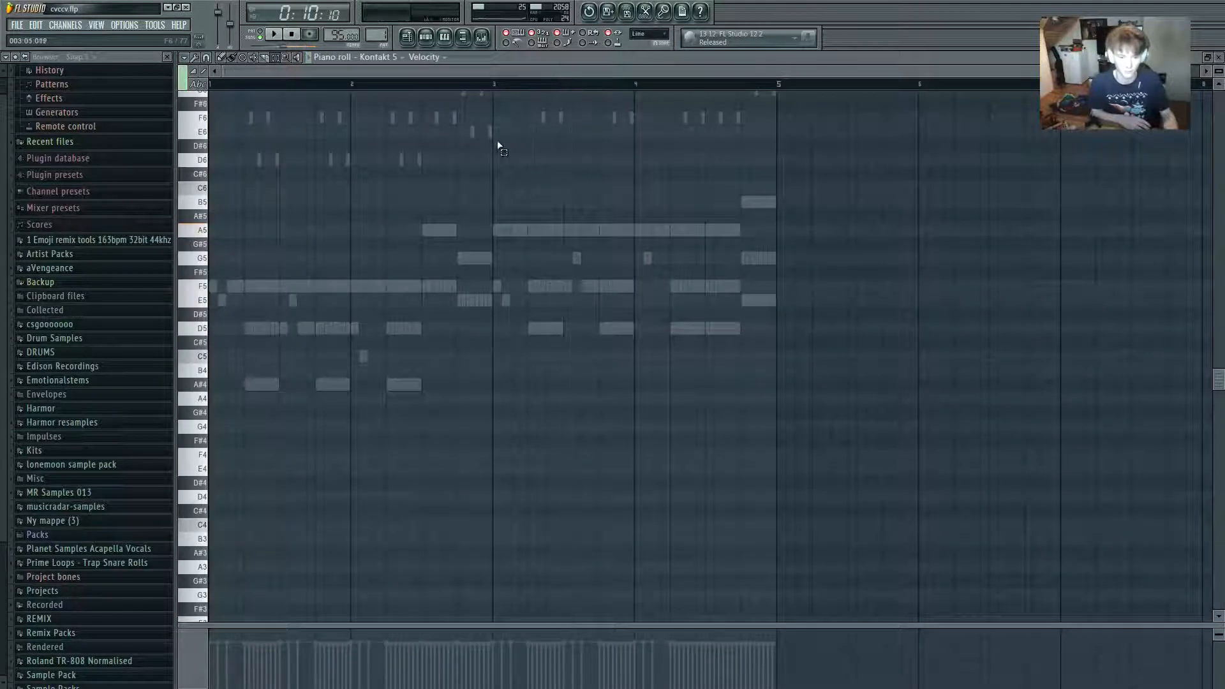
right_click(253, 117)
drag(1218, 378, 1217, 342)
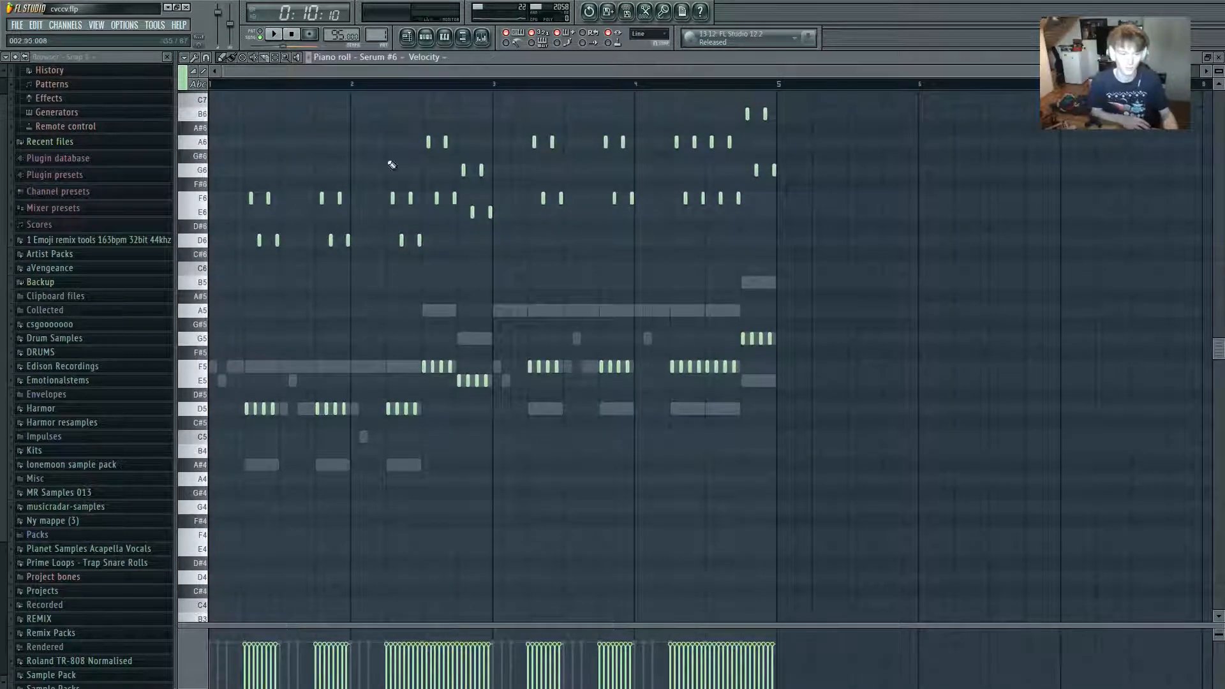
Switch the piano roll from Serum #6 to the Serum channel's notes.
click(188, 57)
click(344, 114)
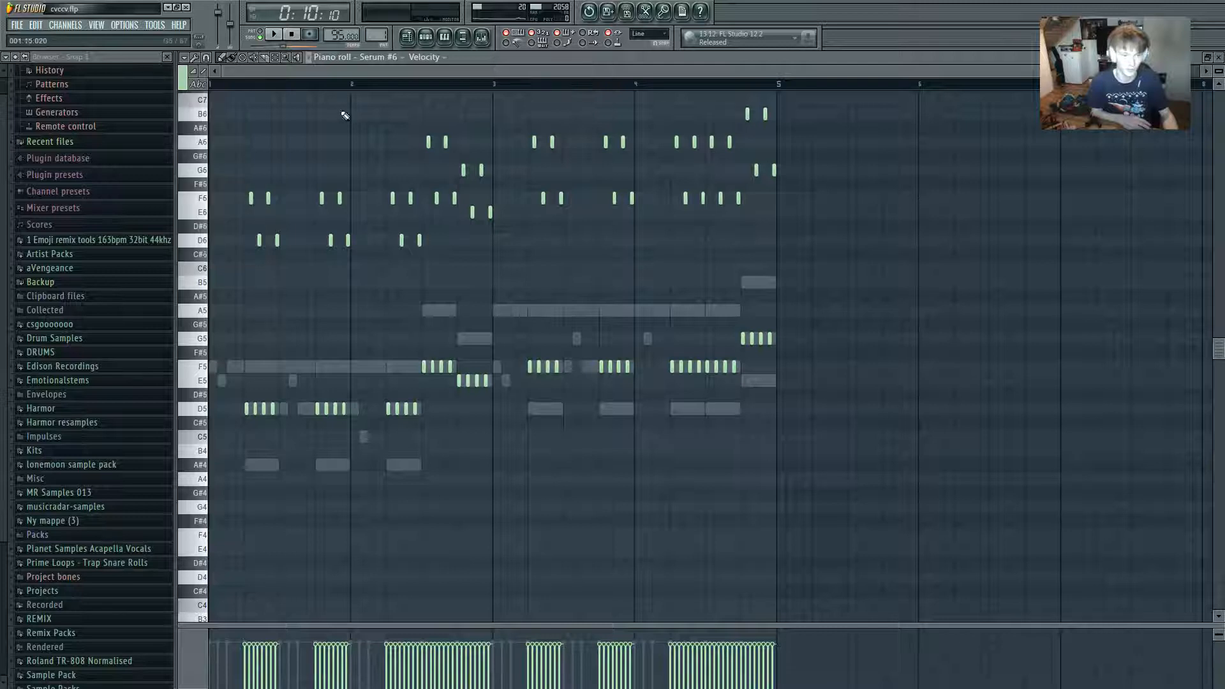
double_click(423, 368)
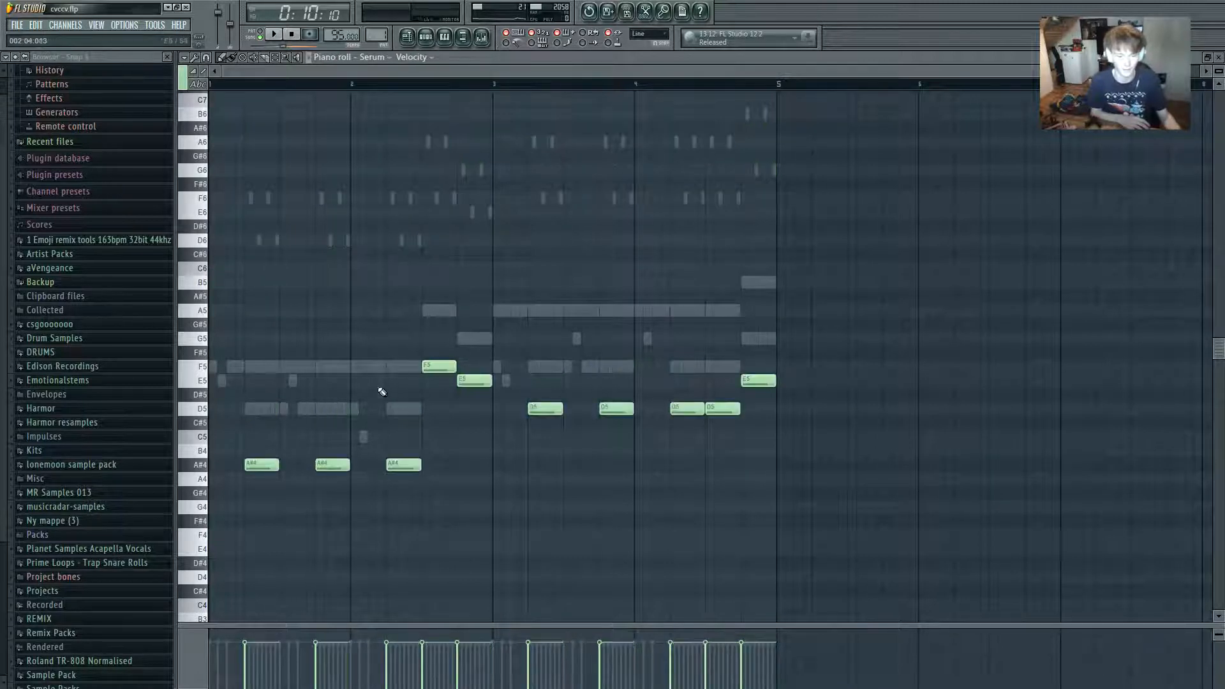
Show the Serum #2 notes in the piano roll and preview the Arpeggiate tool and its riff patterns without applying them.
double_click(339, 372)
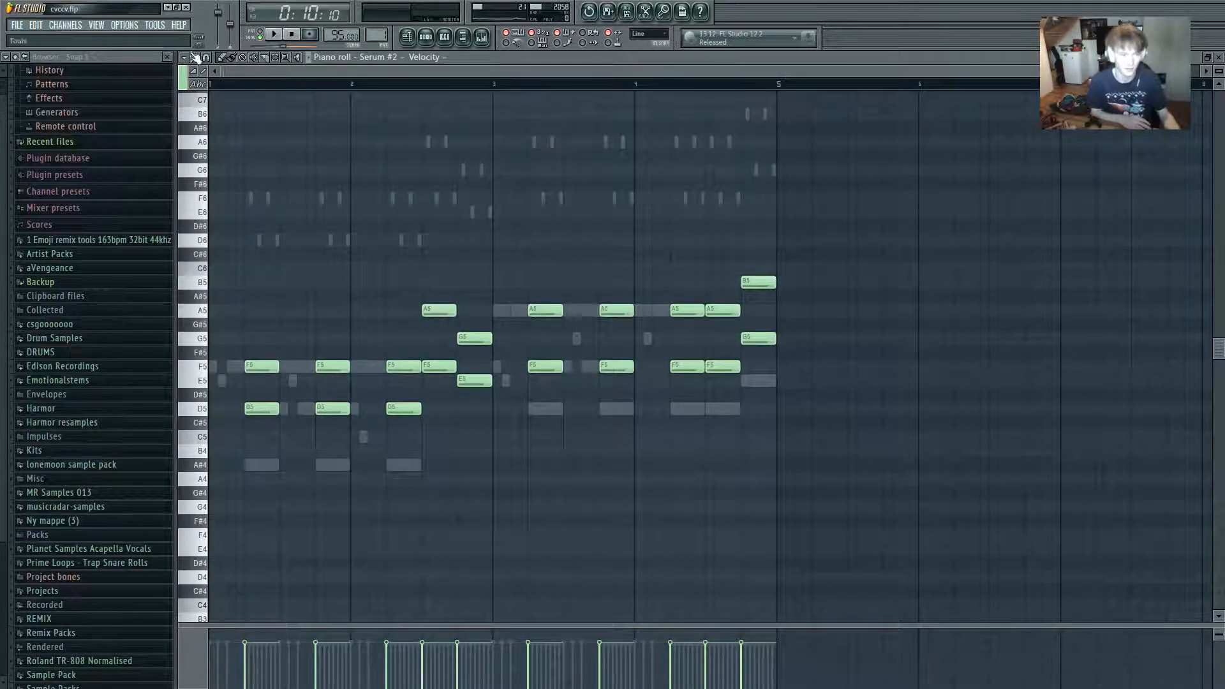
click(184, 57)
mouse_move(213, 92)
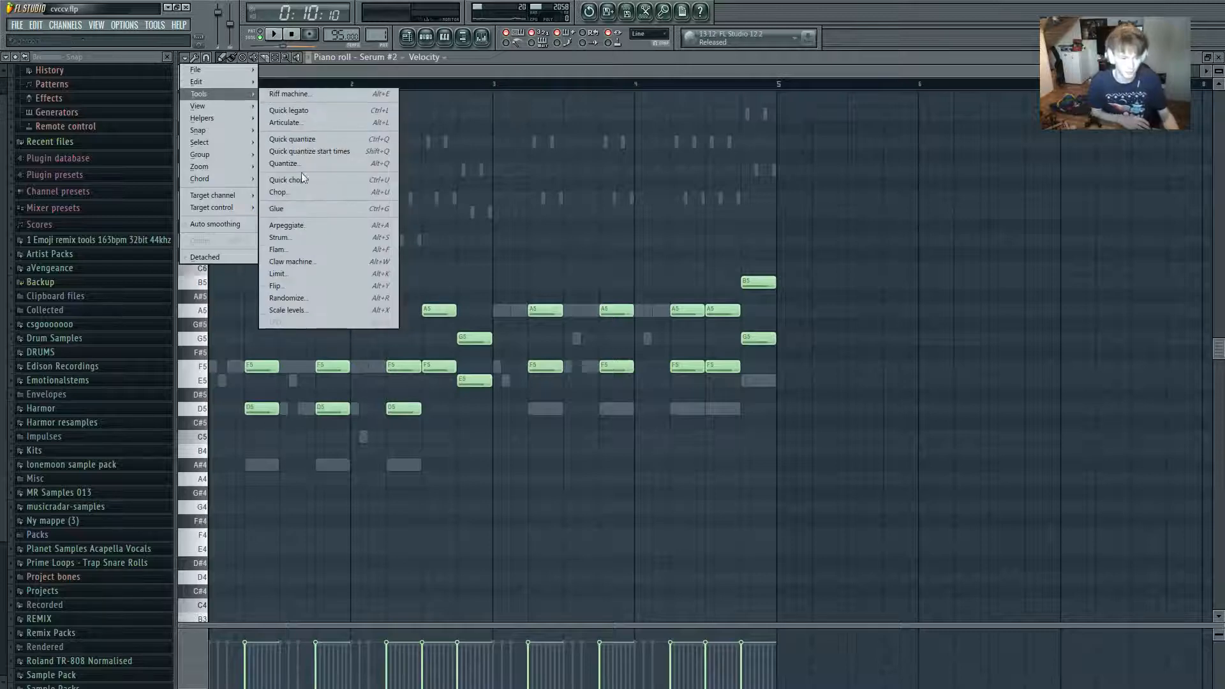
click(316, 224)
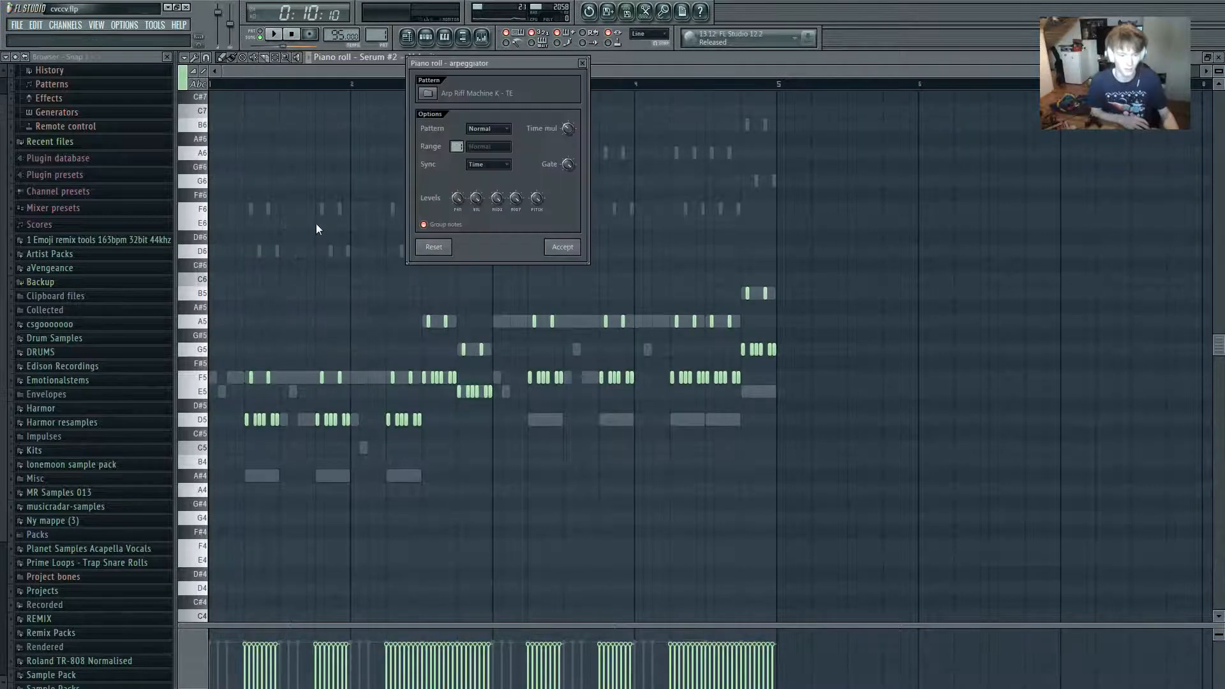
click(426, 93)
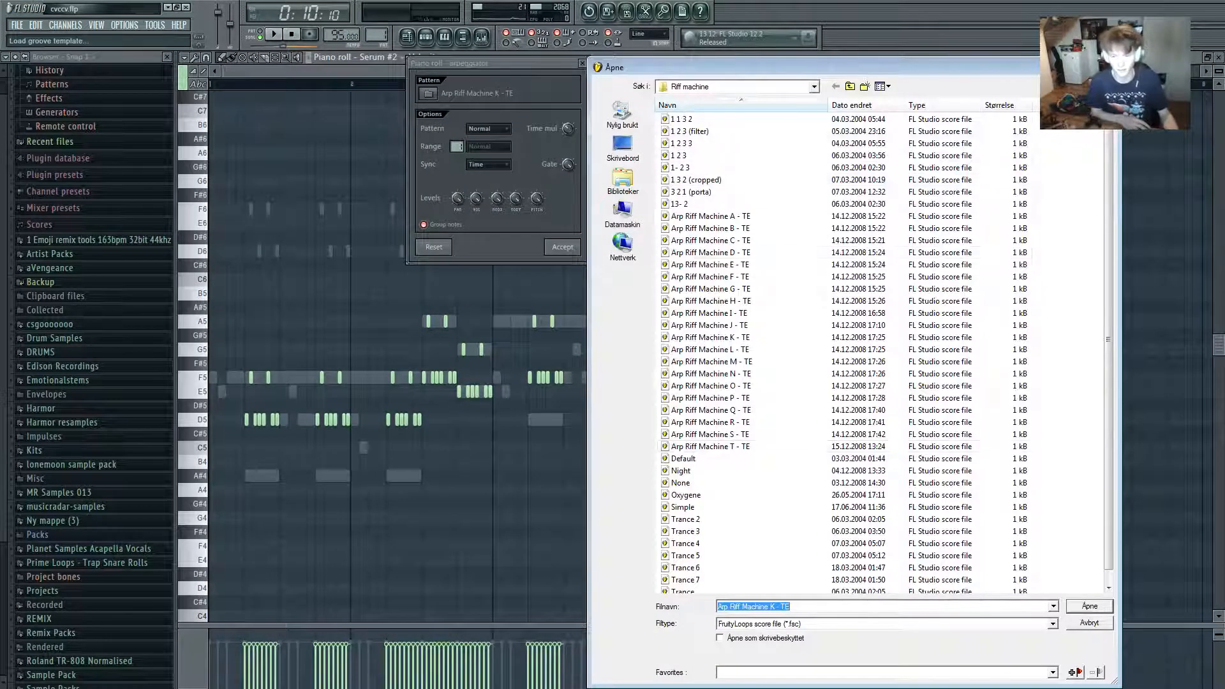
key(Escape)
click(582, 63)
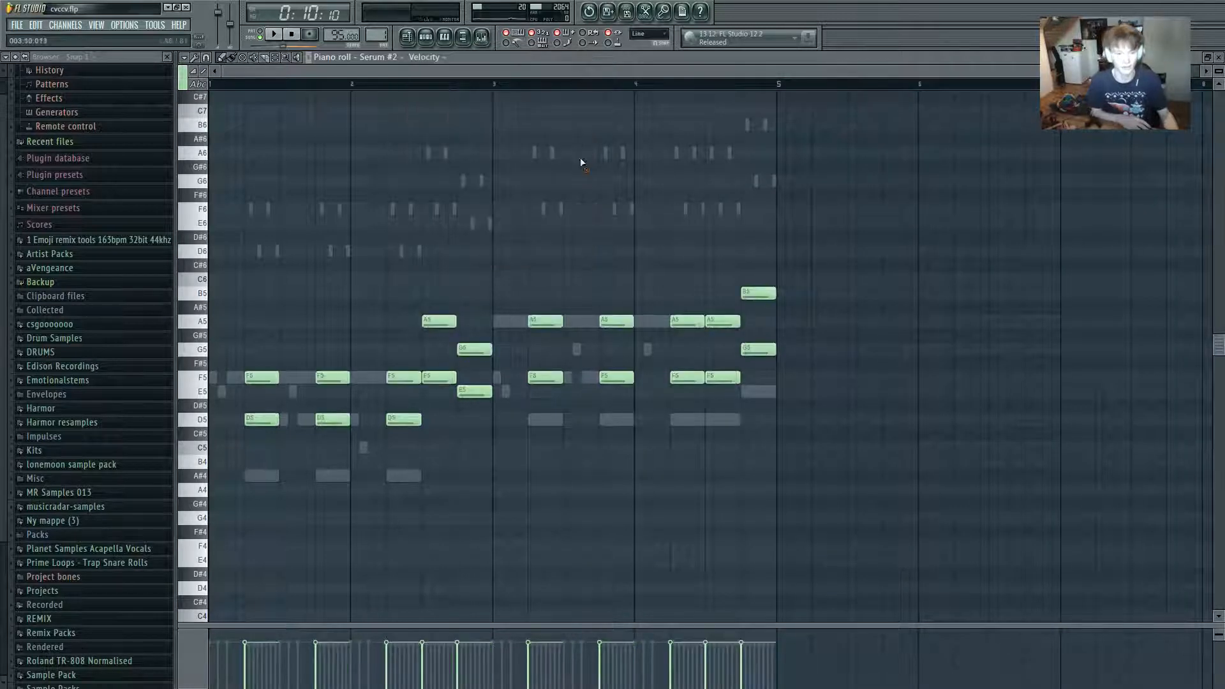
Cut the low frequencies of the VEC4 Crowd Effects 04 mixer track with its built-in EQ while playing the drop.
click(482, 38)
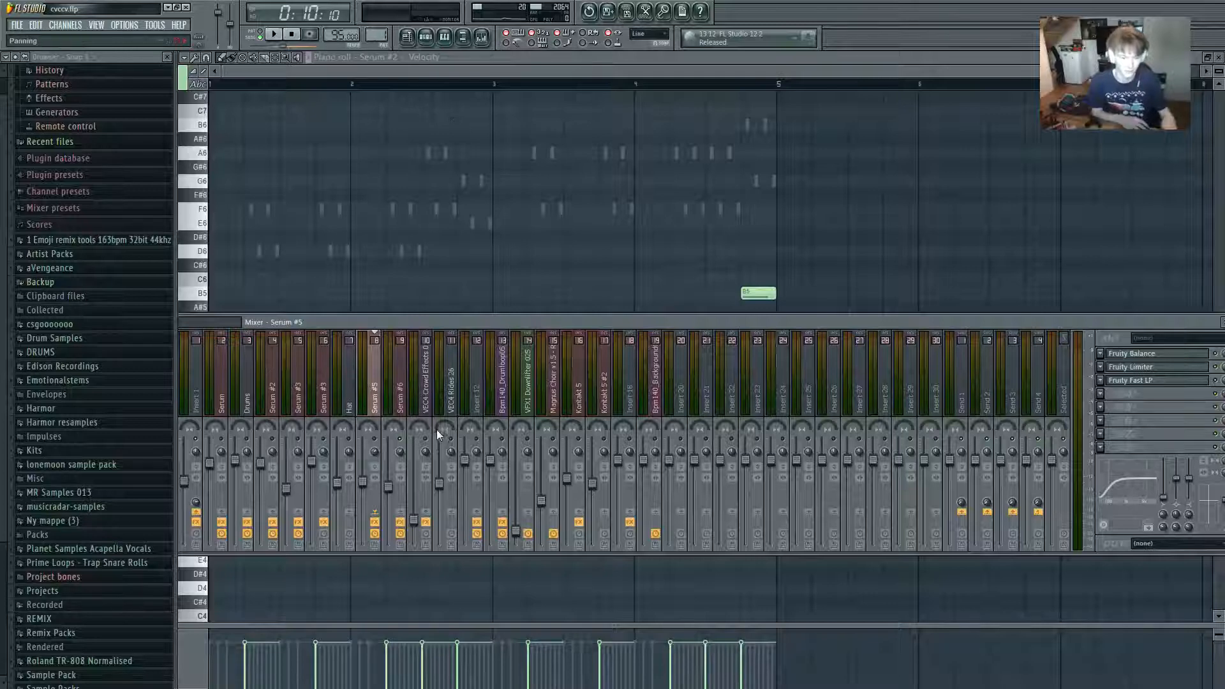
key(space)
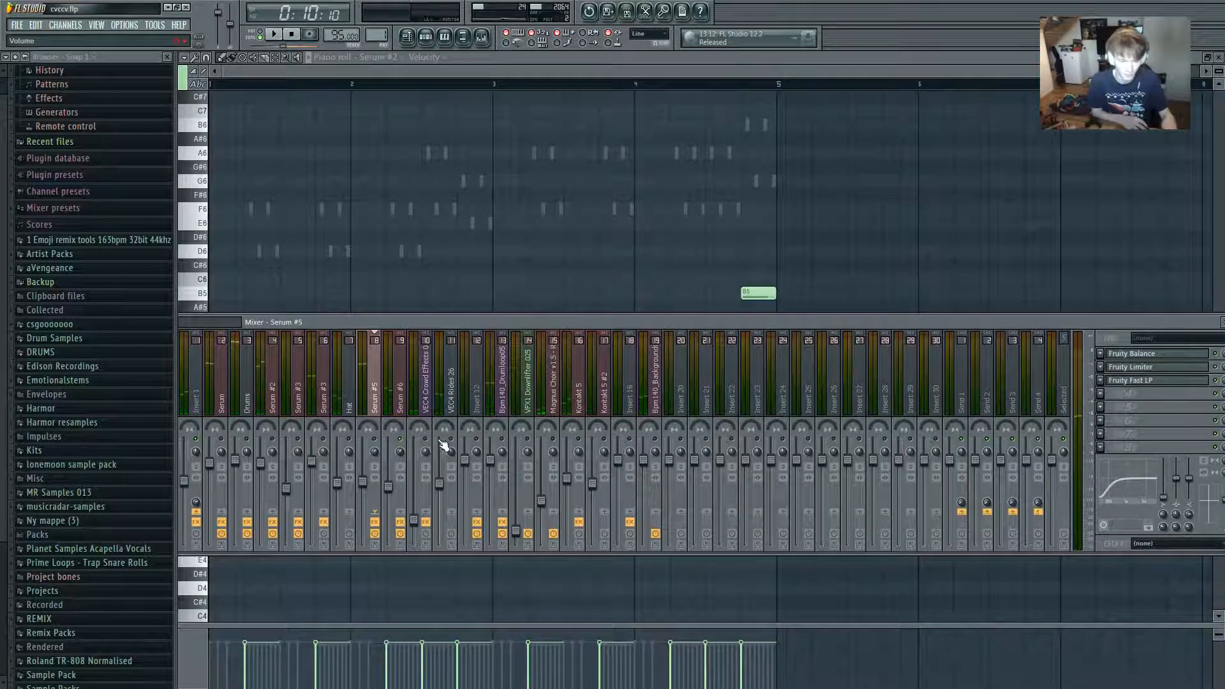
click(434, 442)
key(space)
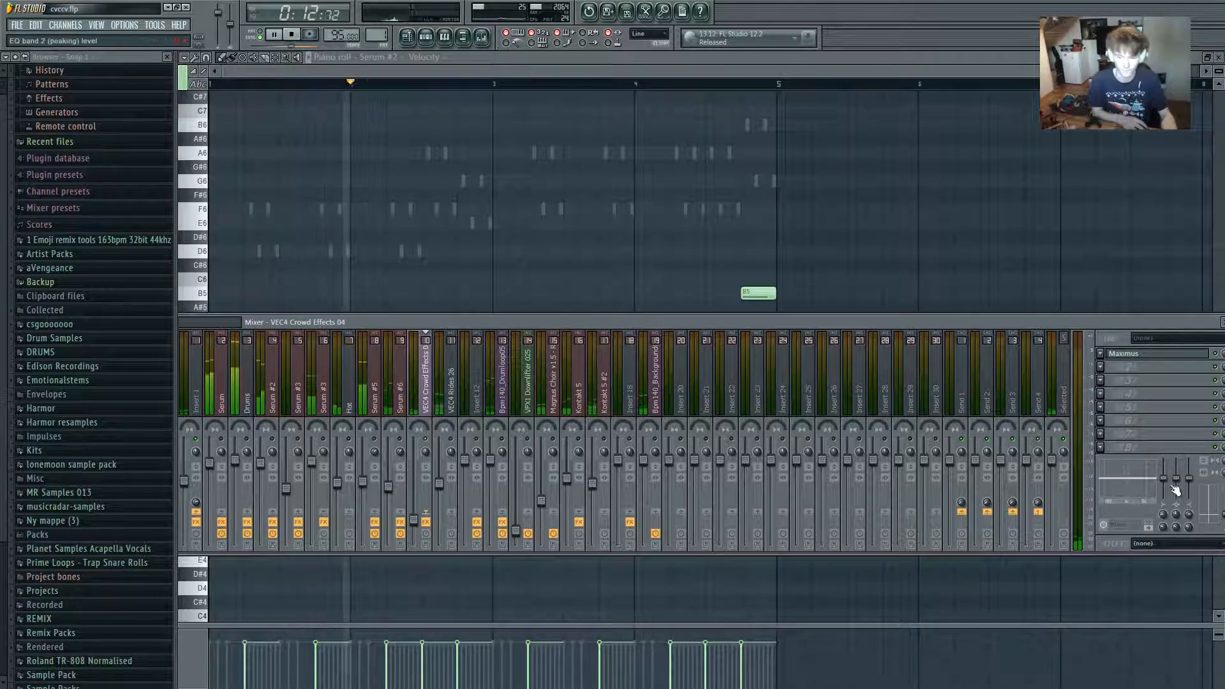
drag(1164, 481, 1165, 502)
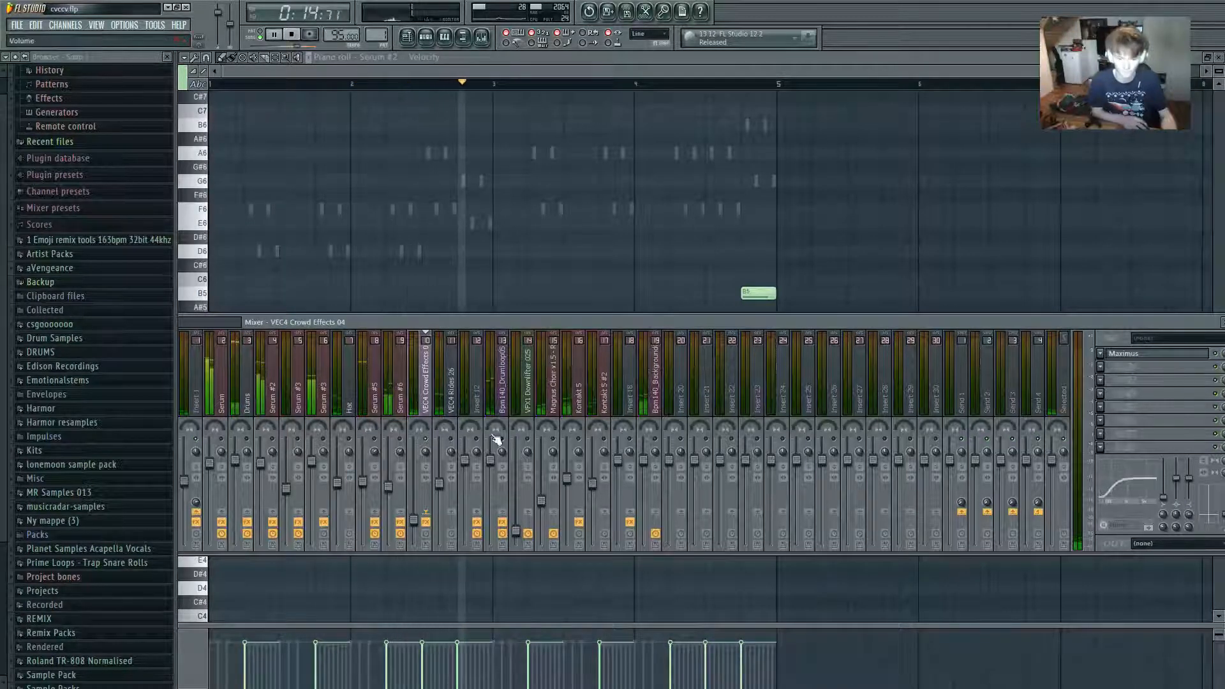
key(space)
key(space)
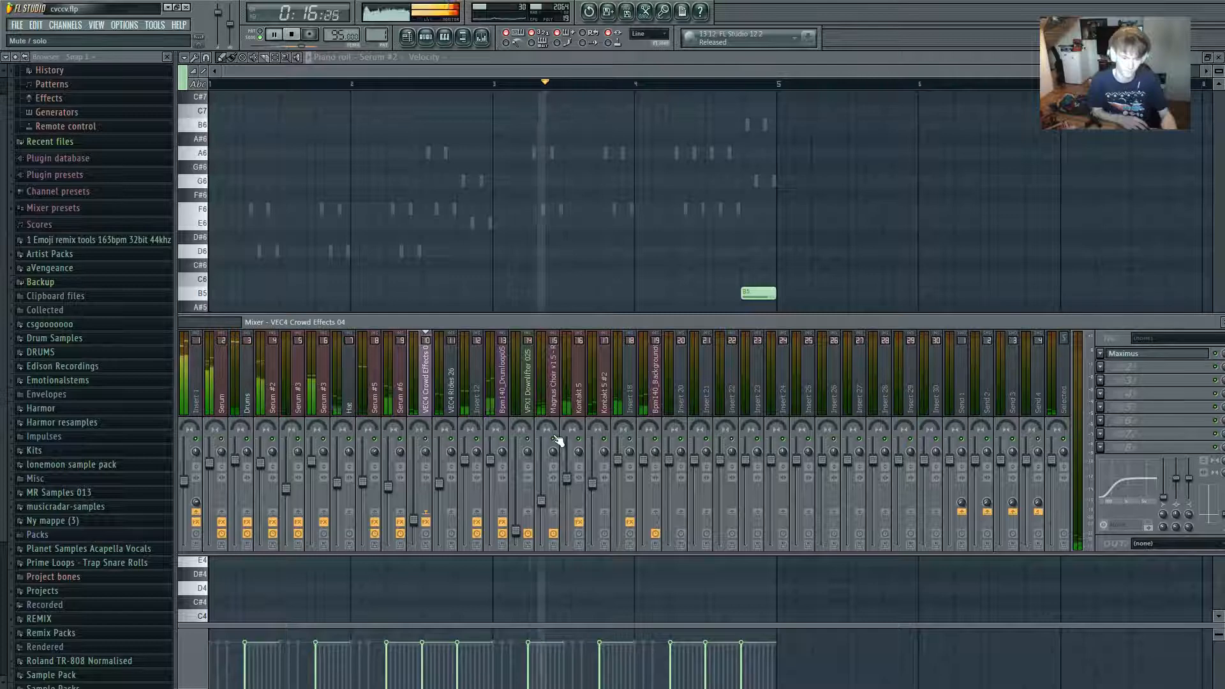
key(space)
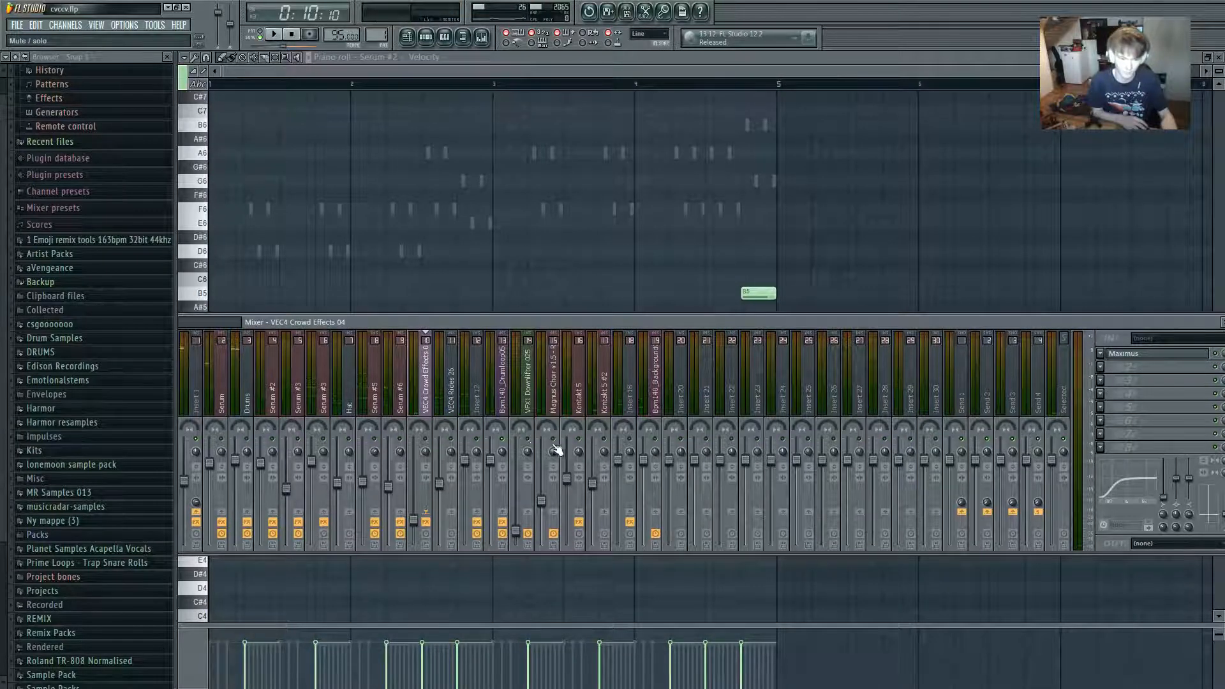
Add Fruity Parametric EQ 2 to the Magnus Choir mixer track and shape band 1 into a low cut during playback.
click(564, 421)
key(space)
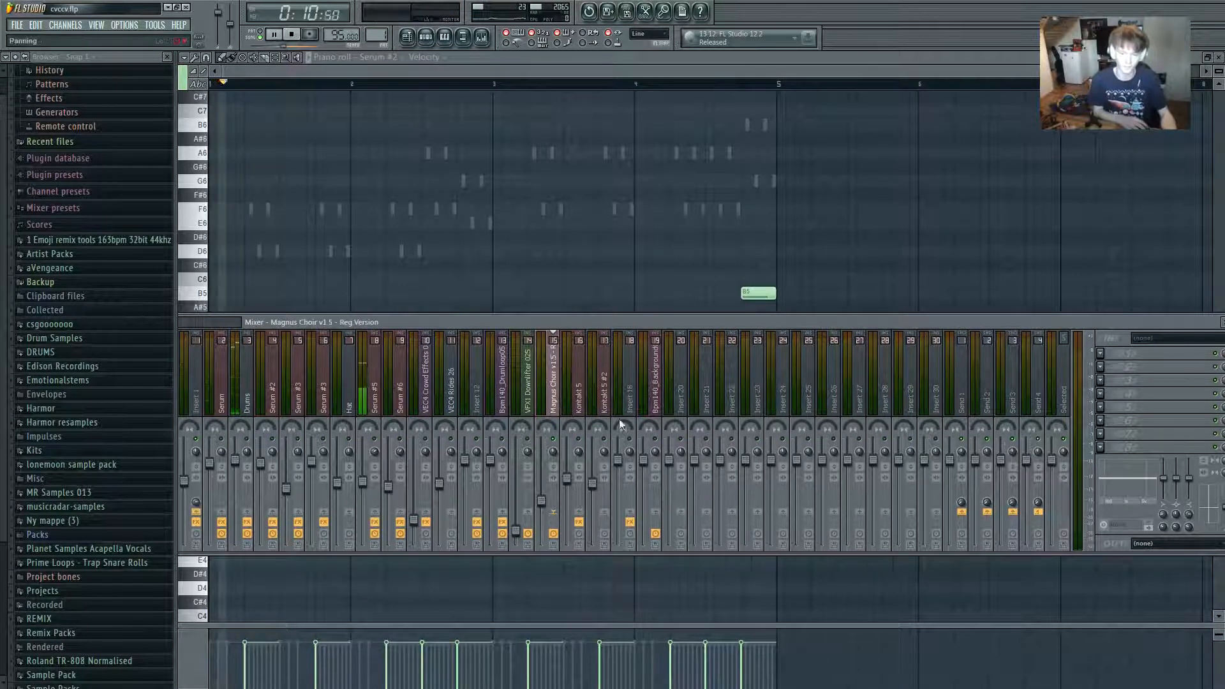
click(1137, 350)
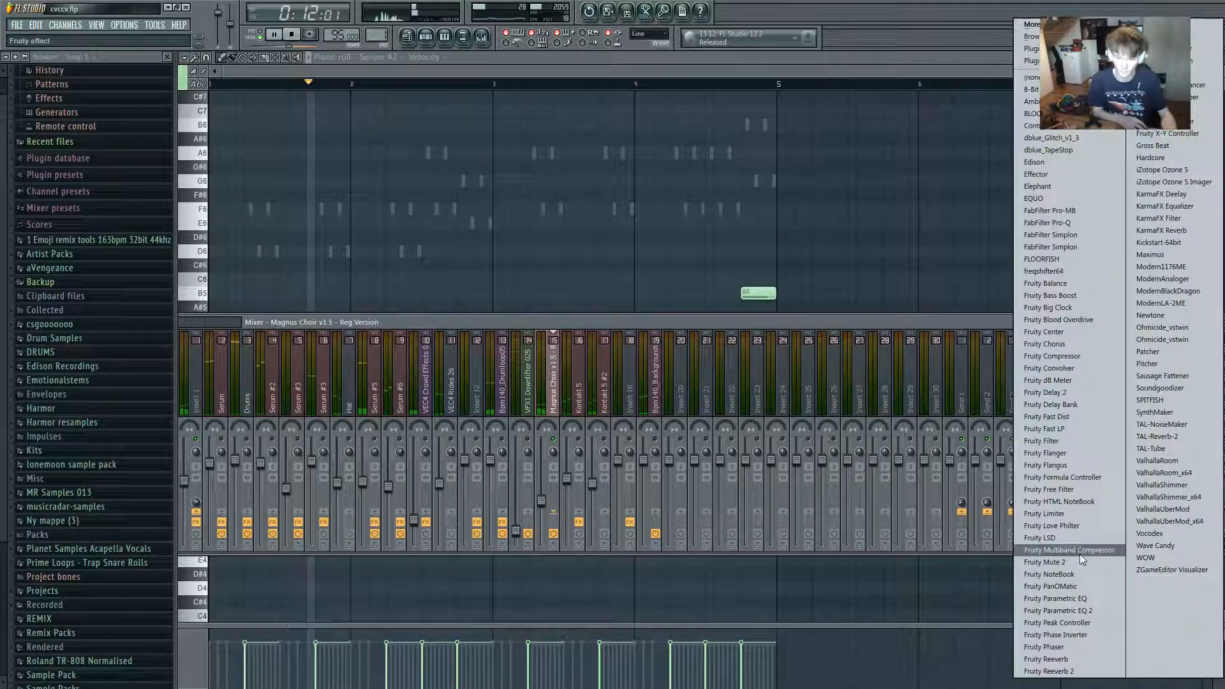
click(1060, 610)
drag(250, 242, 292, 297)
click(291, 34)
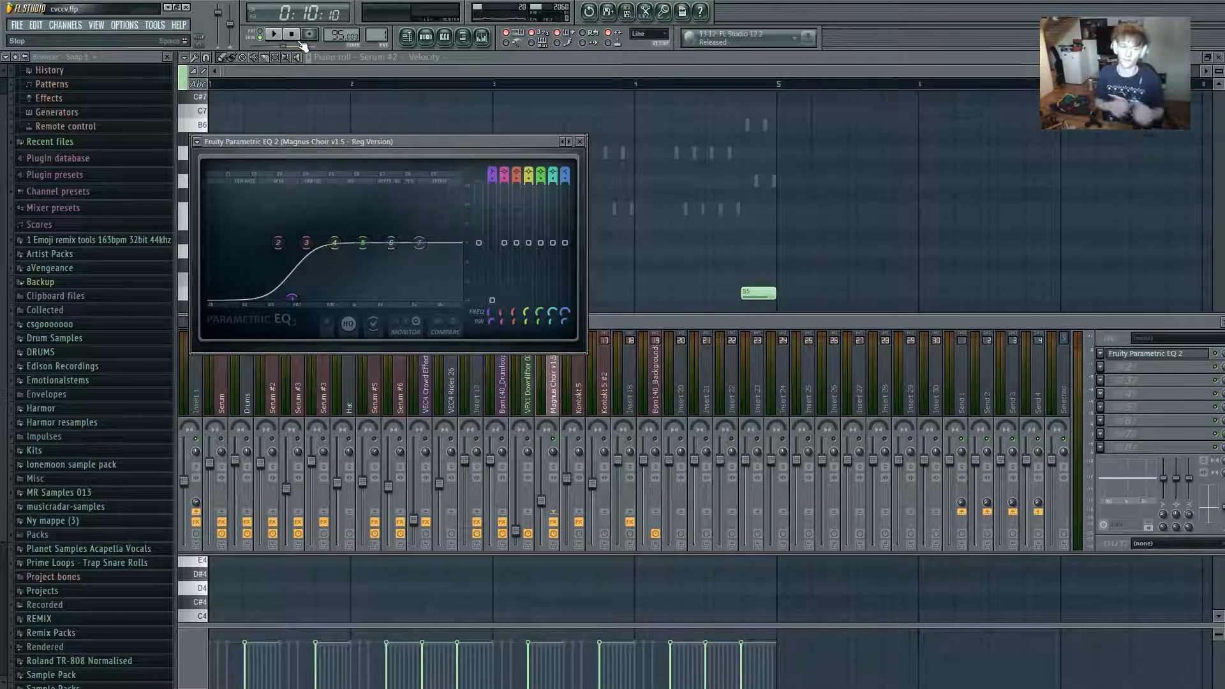
Bring the mixer in front of the EQ, shift it to reveal the master track, and play the drop twice.
click(563, 436)
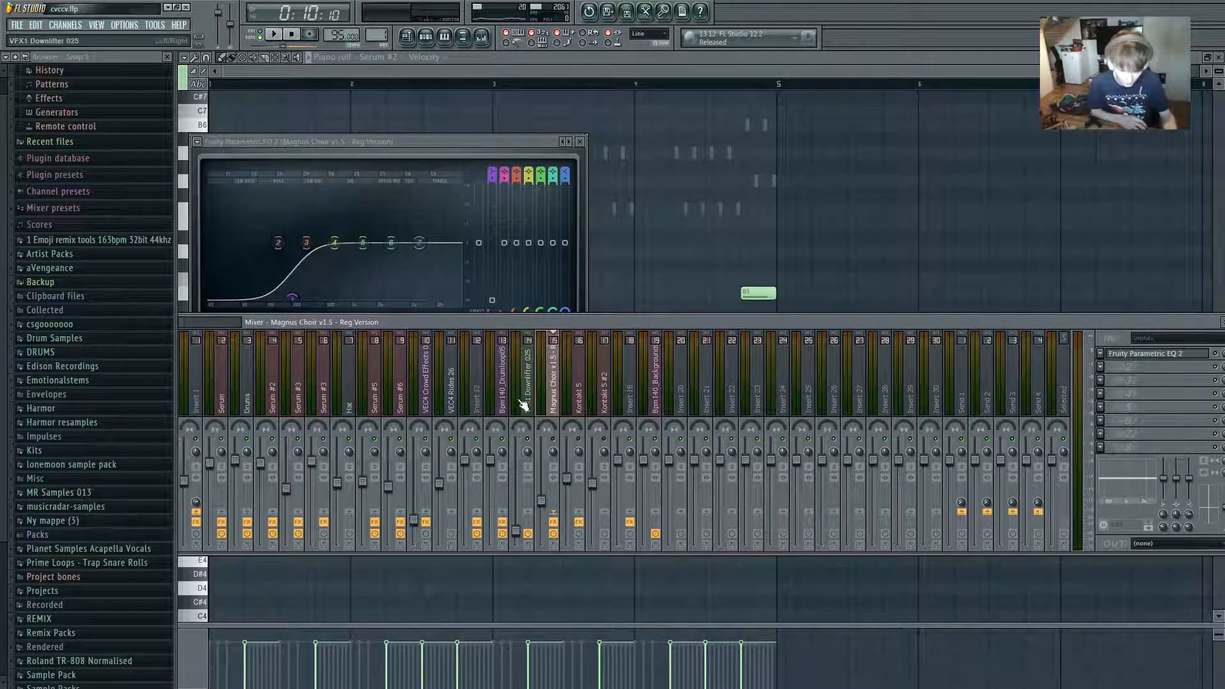
drag(628, 327, 702, 323)
key(space)
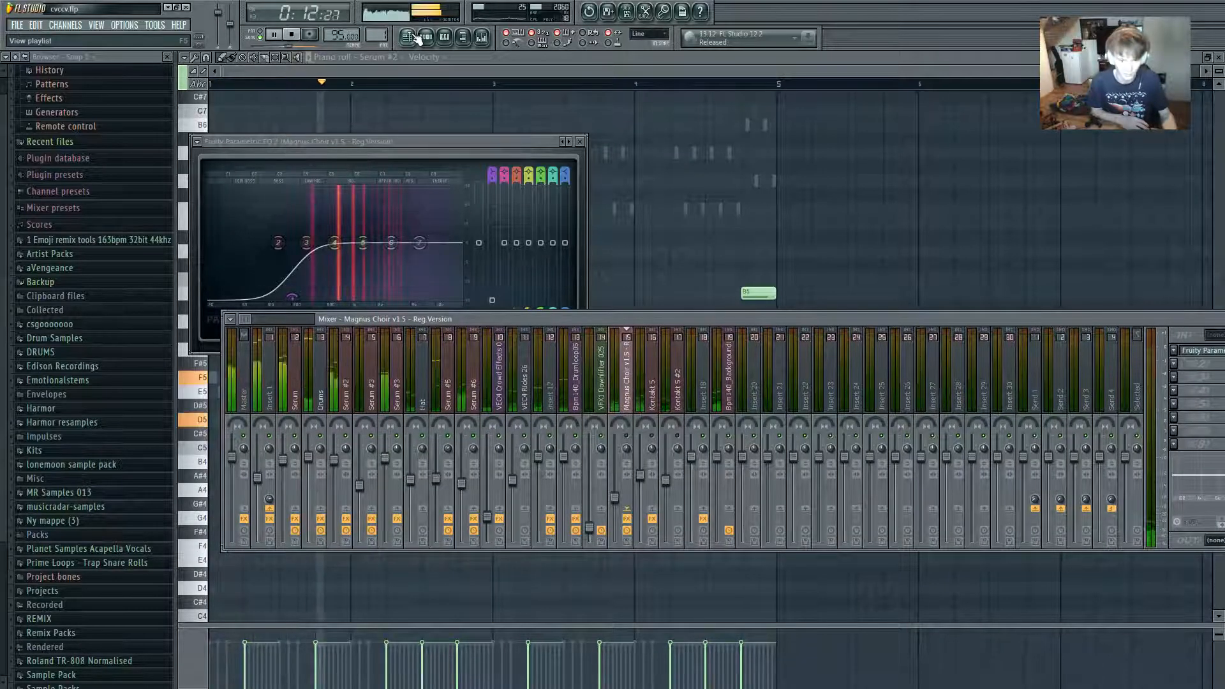
click(295, 37)
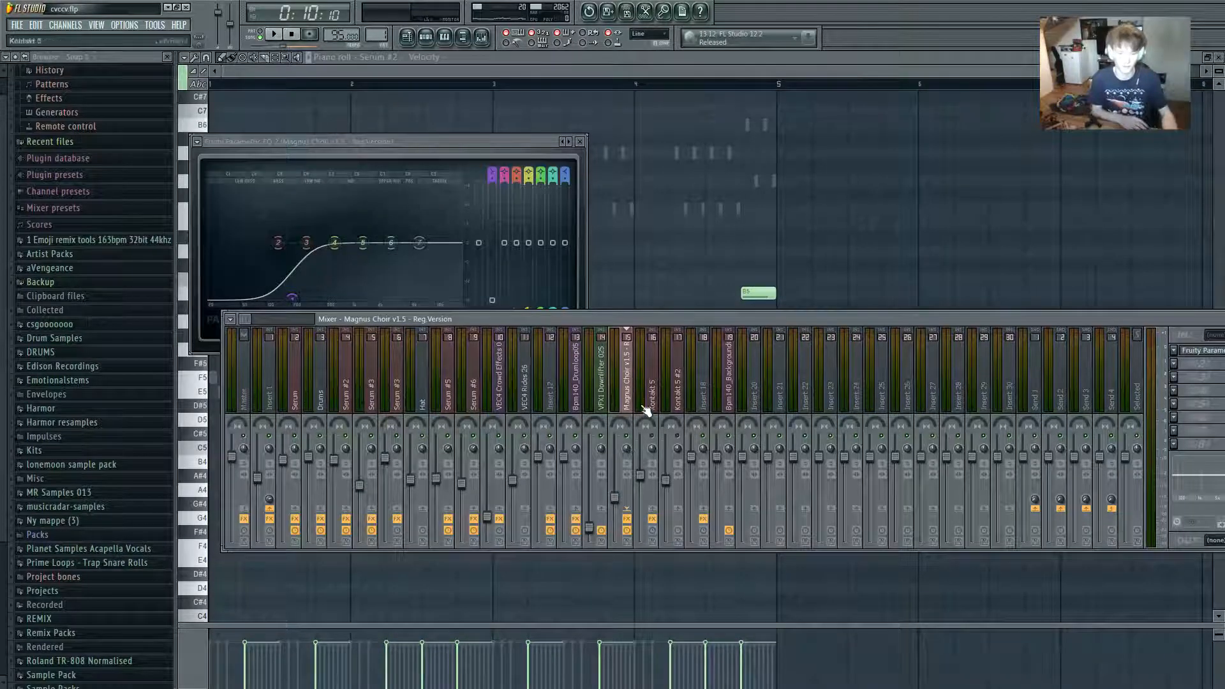
key(space)
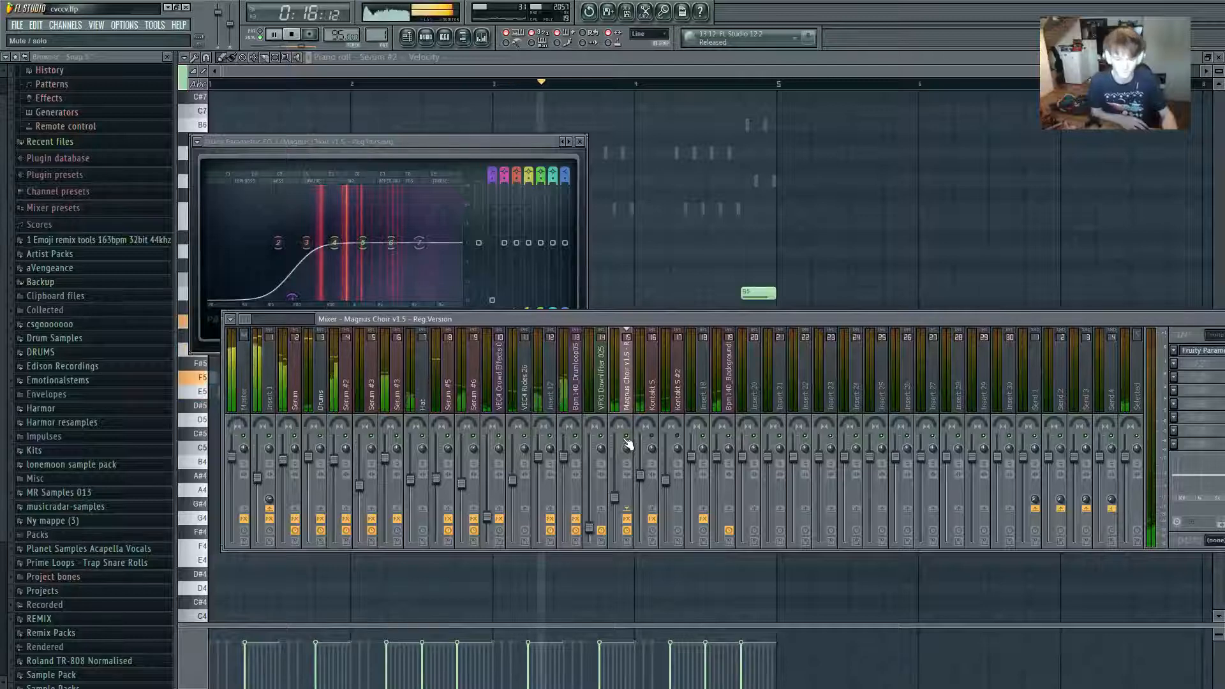
key(space)
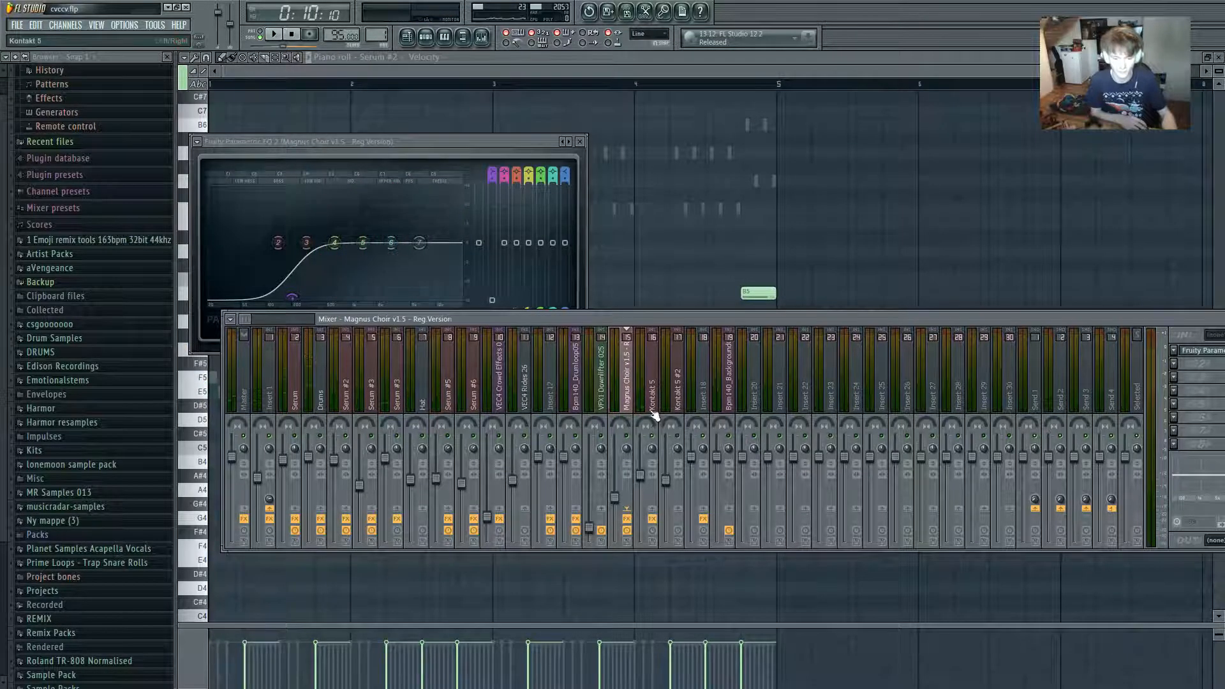
Select the Kontakt 5 mixer track and play the drop, bringing up the playlist and mixer during playback.
click(654, 414)
drag(668, 321, 611, 309)
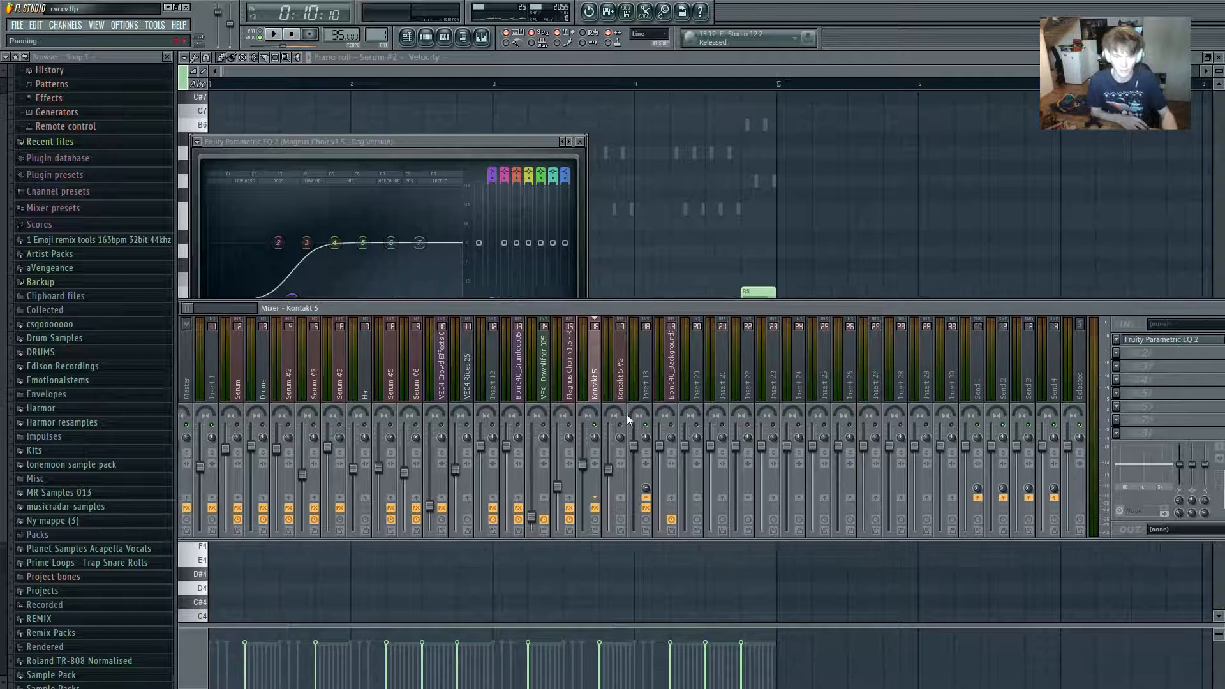
key(space)
drag(668, 309, 669, 293)
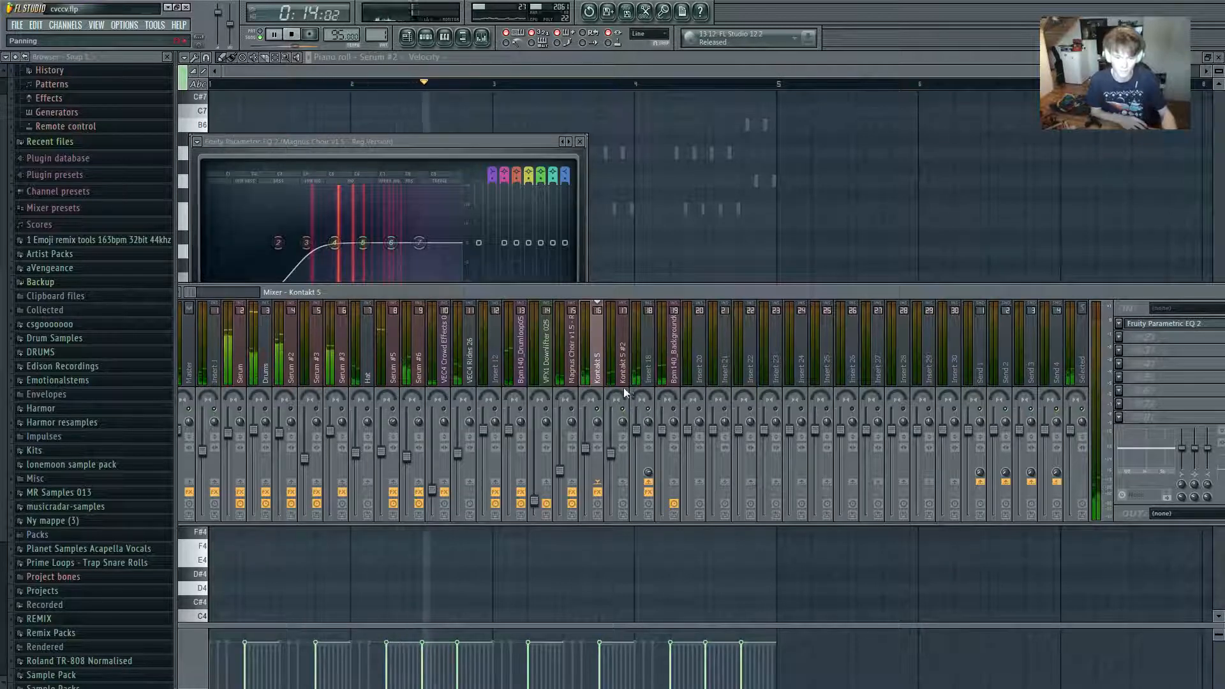
key(F5)
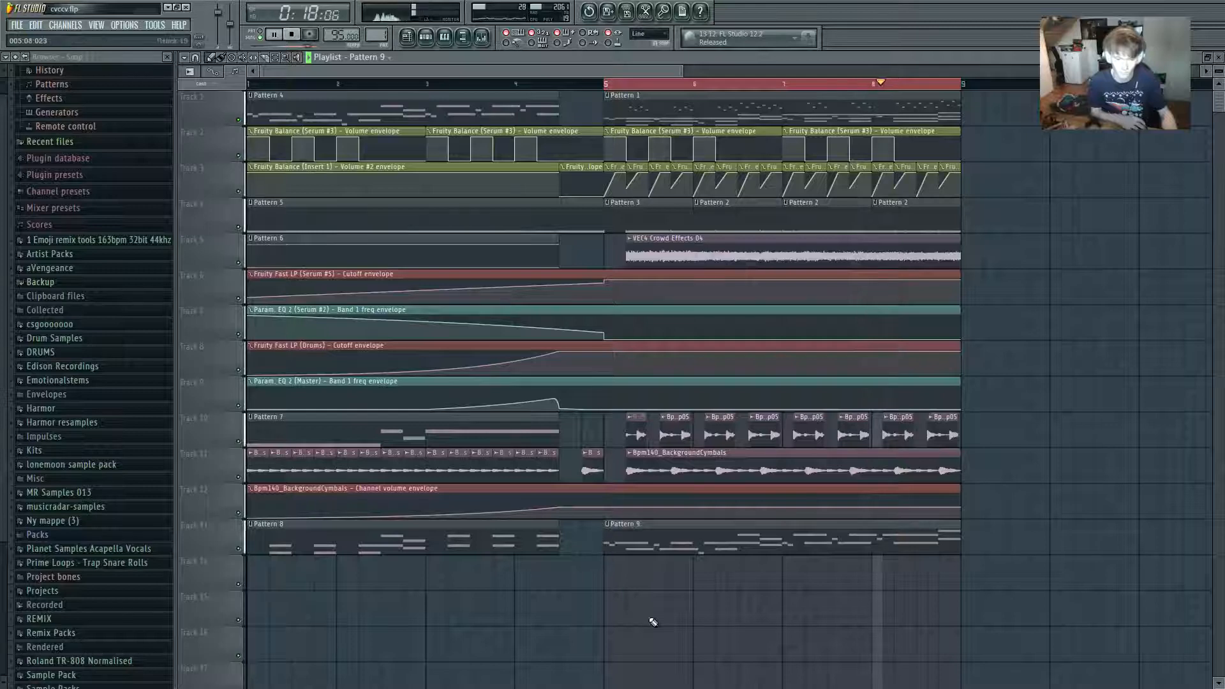
click(489, 38)
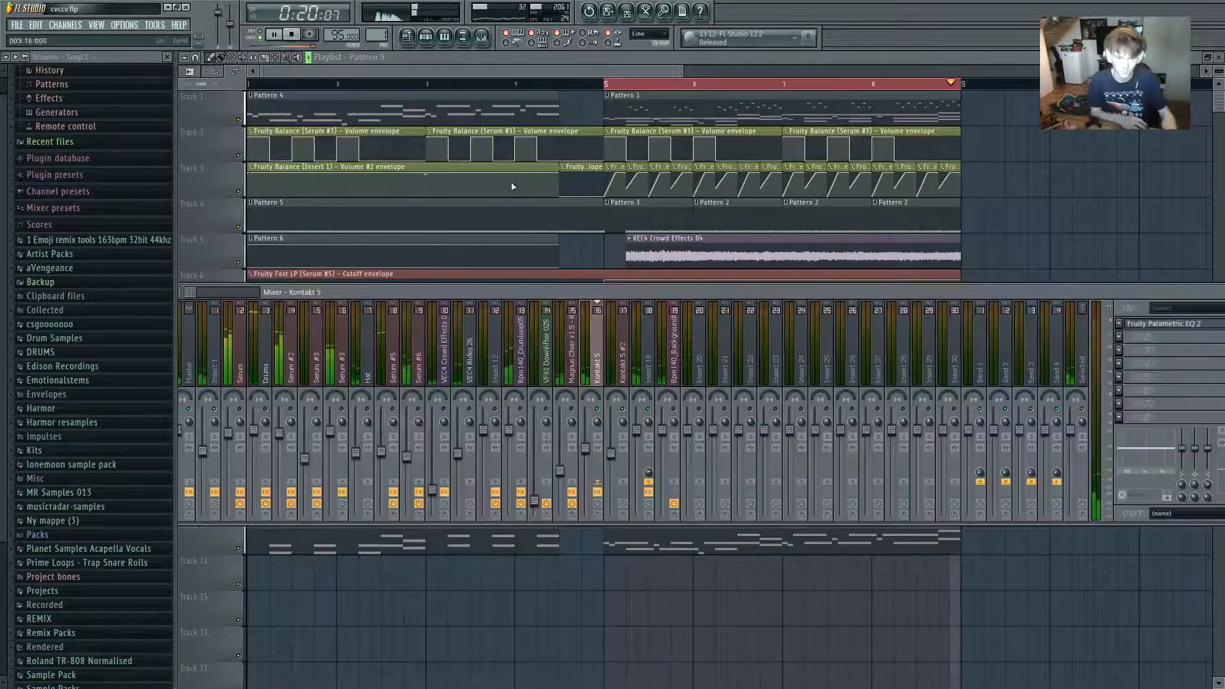
key(space)
Open the Kontakt 5 and Kontakt 5 #2 instruments from the channel rack to show their String Ensemble patches.
click(425, 37)
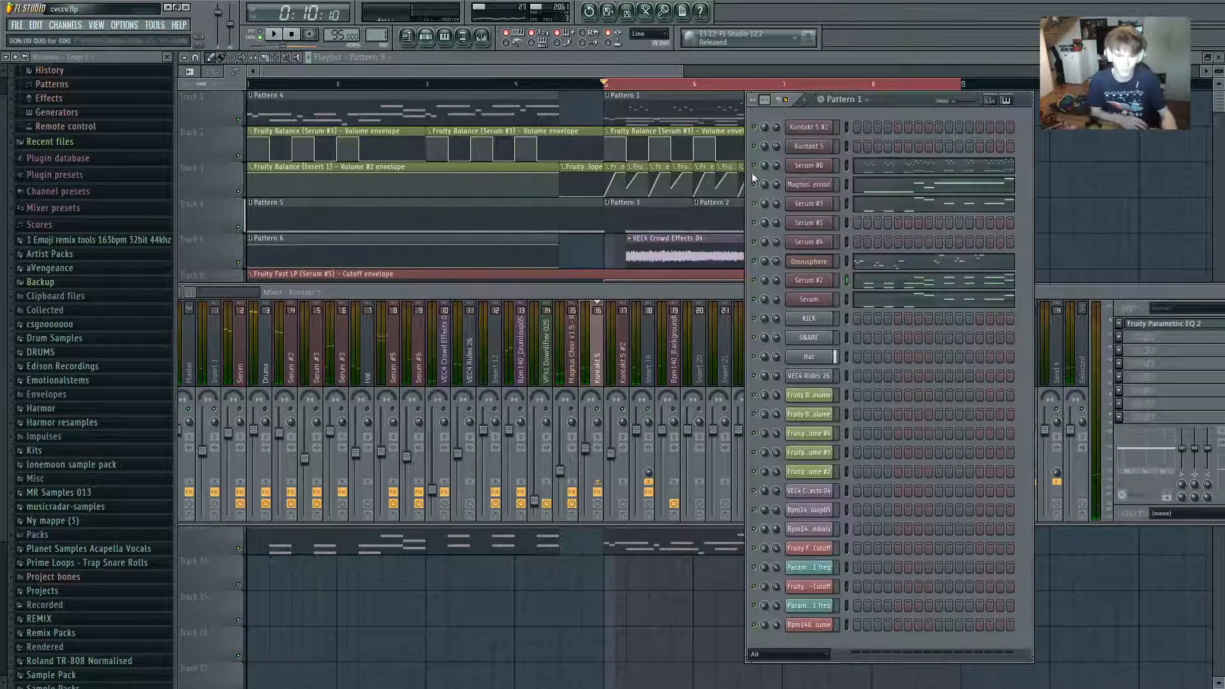
click(822, 148)
drag(777, 390, 729, 304)
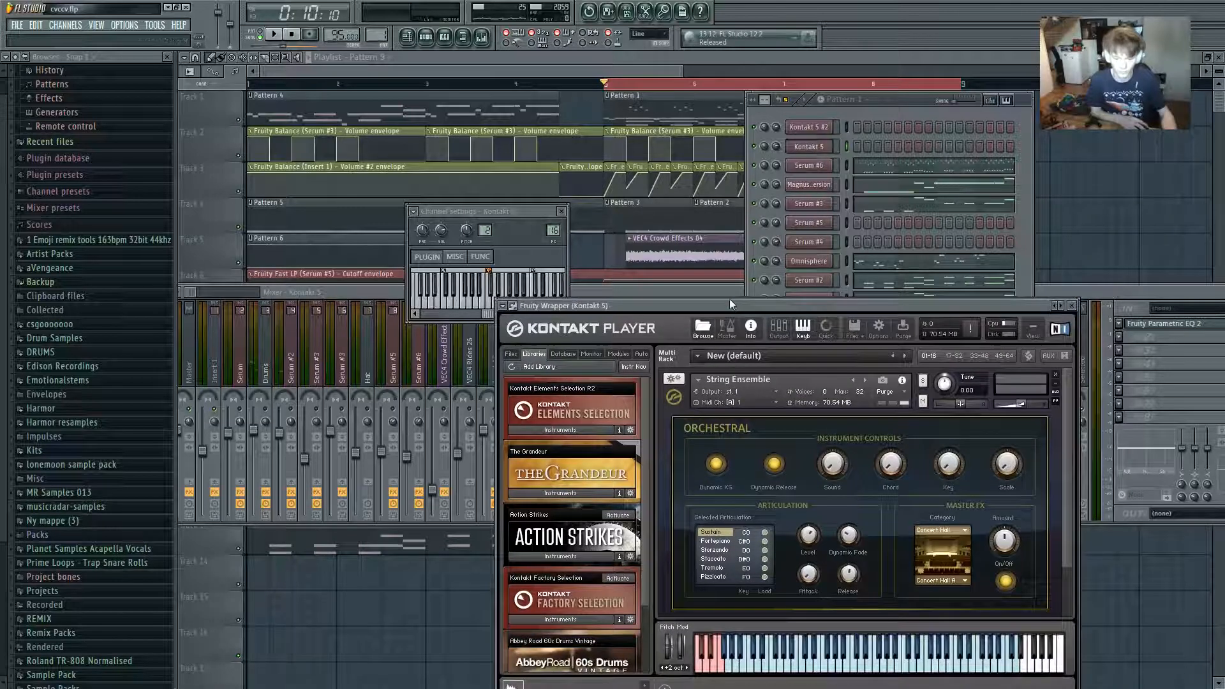
click(828, 130)
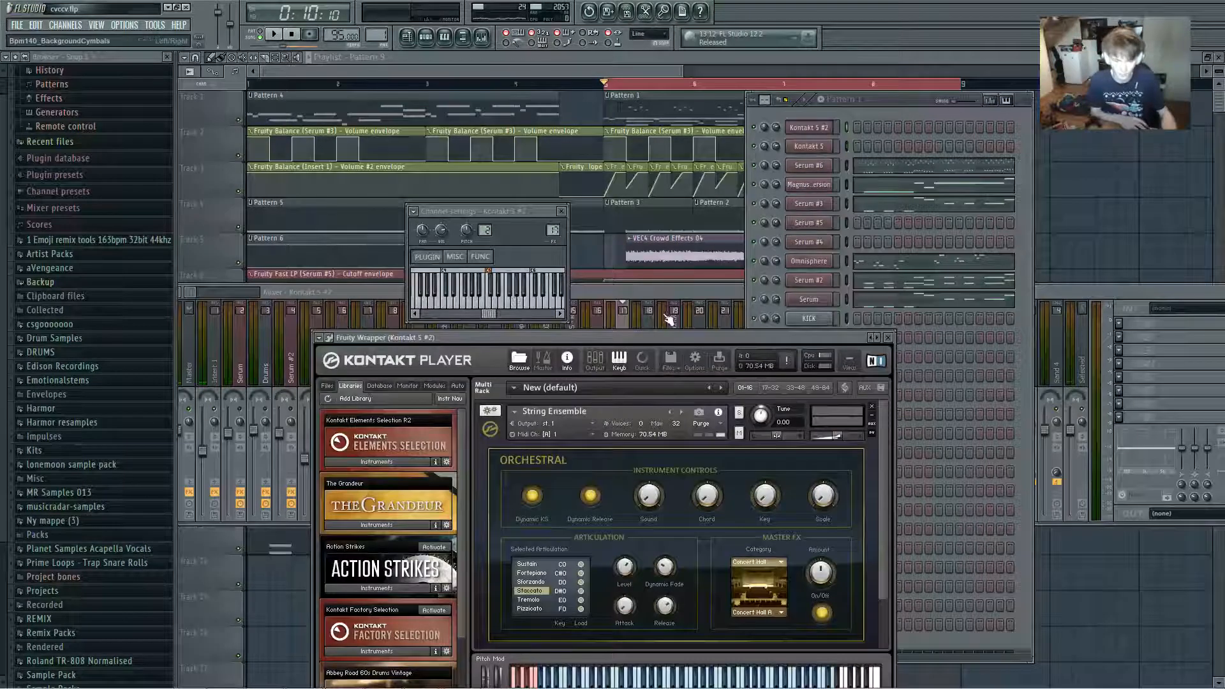
drag(670, 336, 683, 311)
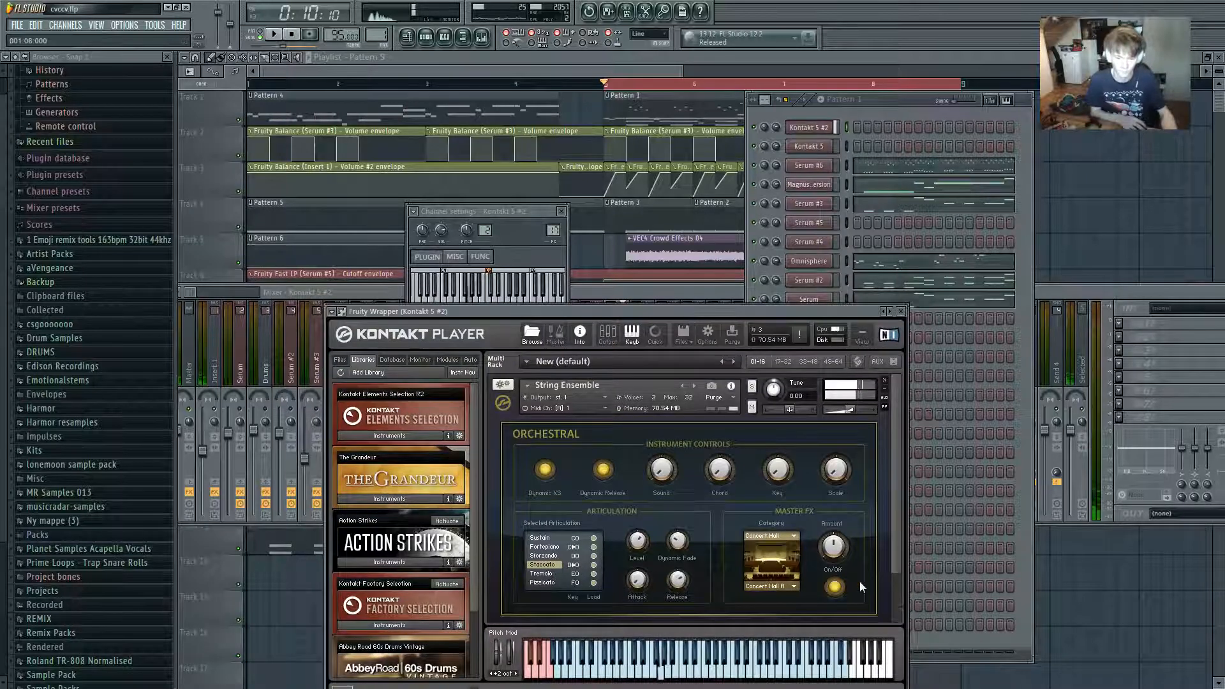
Turn off the Master FX in Kontakt 5 #2 and play the drop, clearing the open windows before stopping.
click(835, 587)
click(1091, 303)
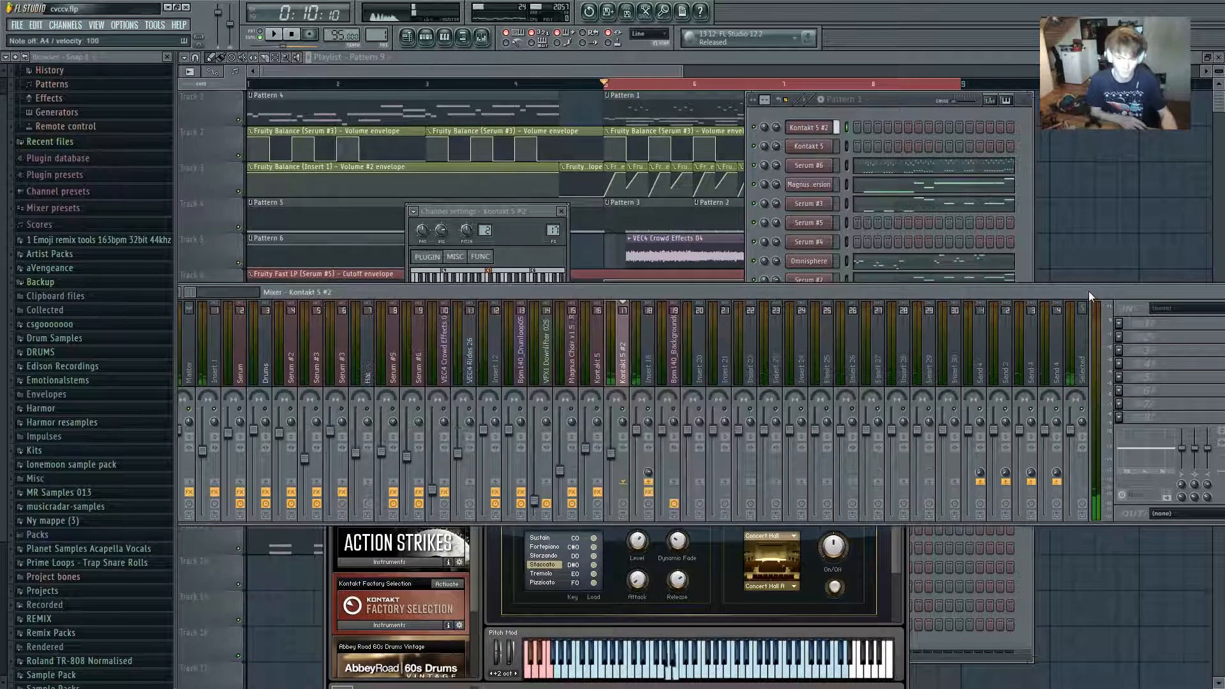
key(space)
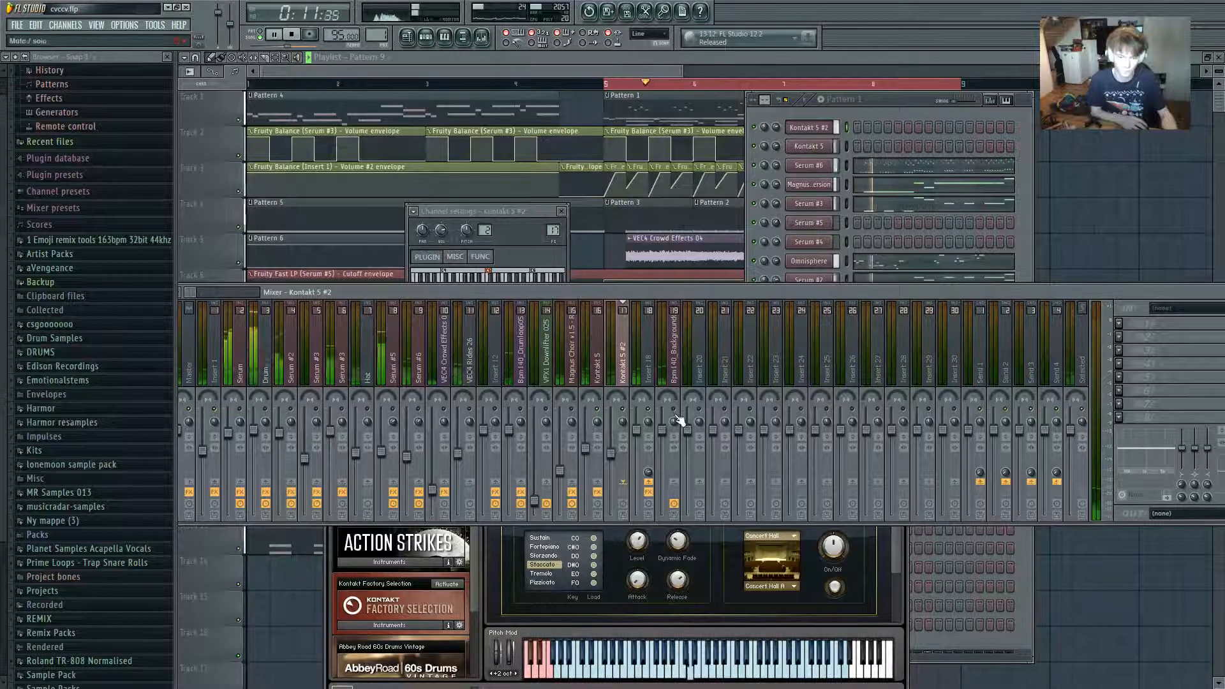
key(F12)
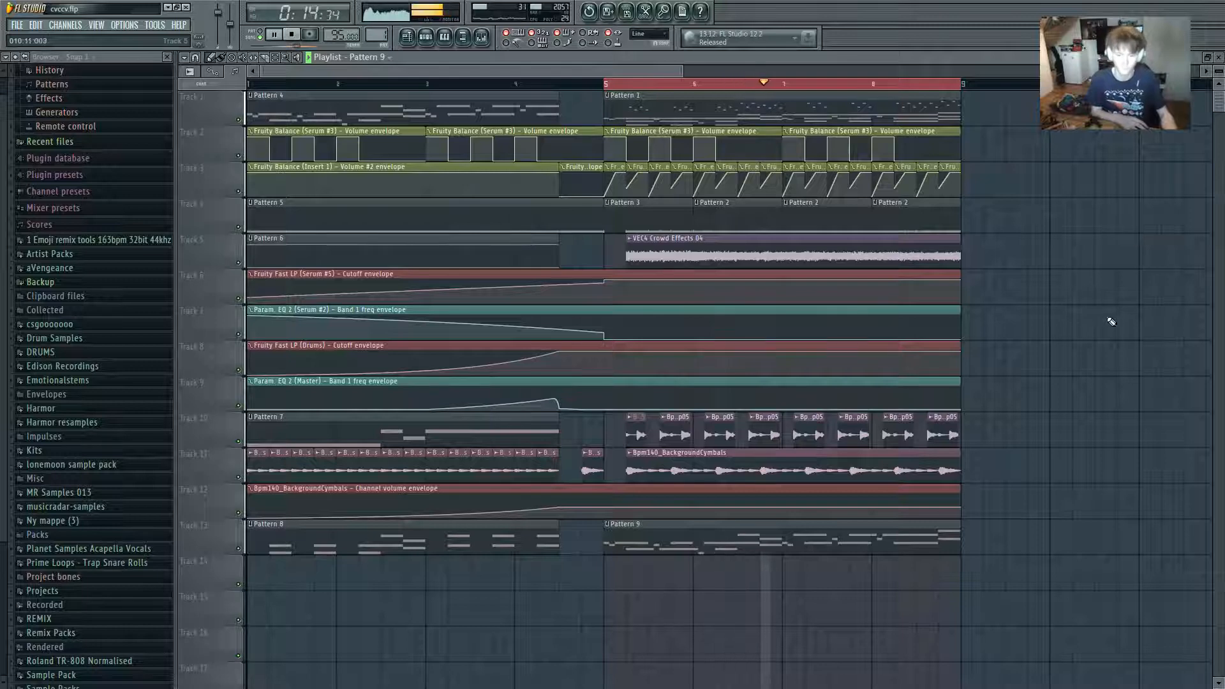
key(space)
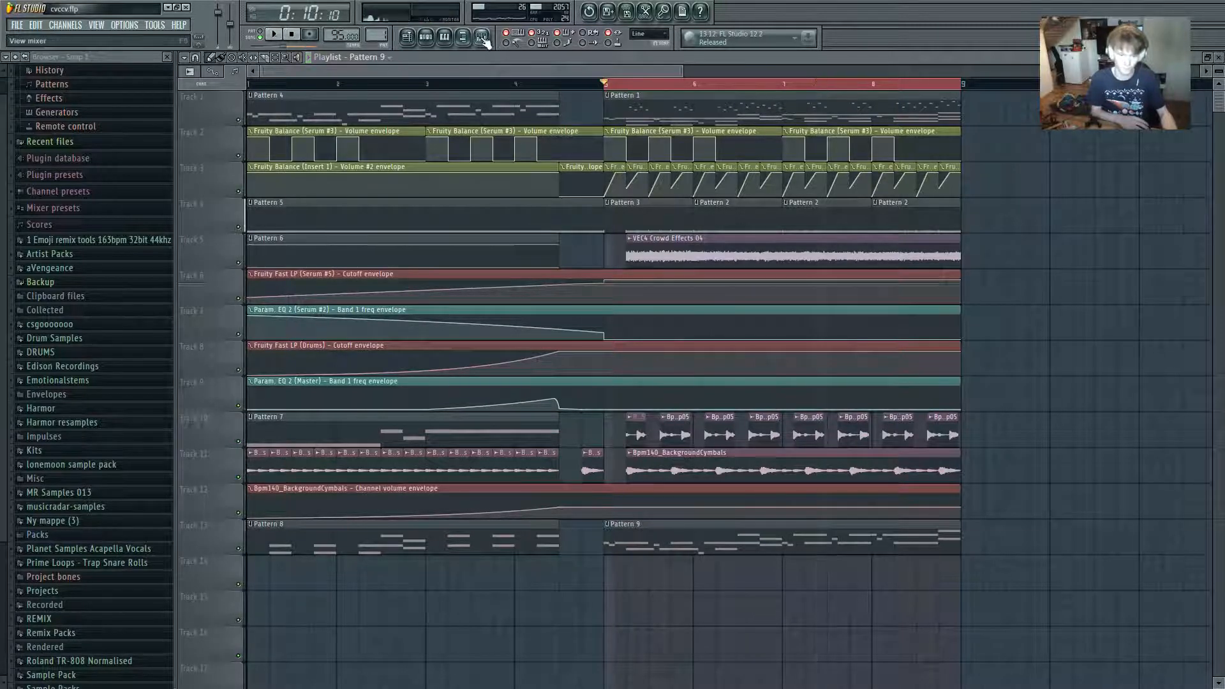
Lower the Bpm140_Drumloop05 mixer track's volume slightly while playing the drop, and restart playback.
click(482, 36)
key(space)
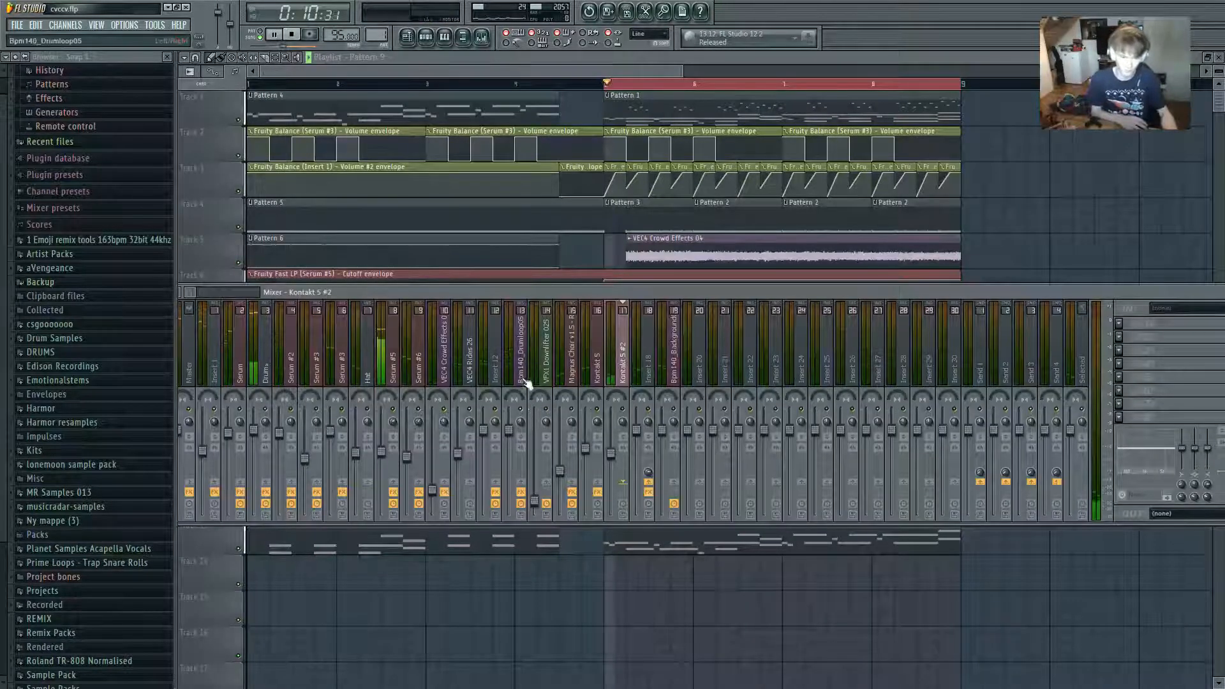
click(524, 381)
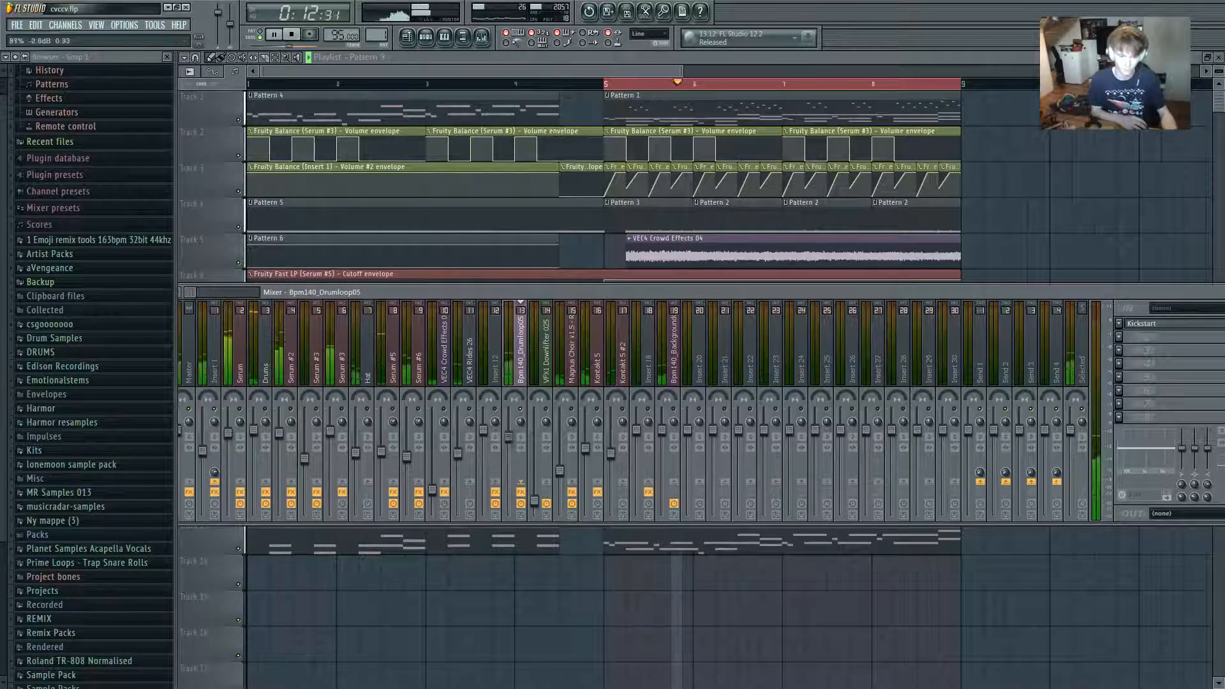
drag(508, 430, 508, 442)
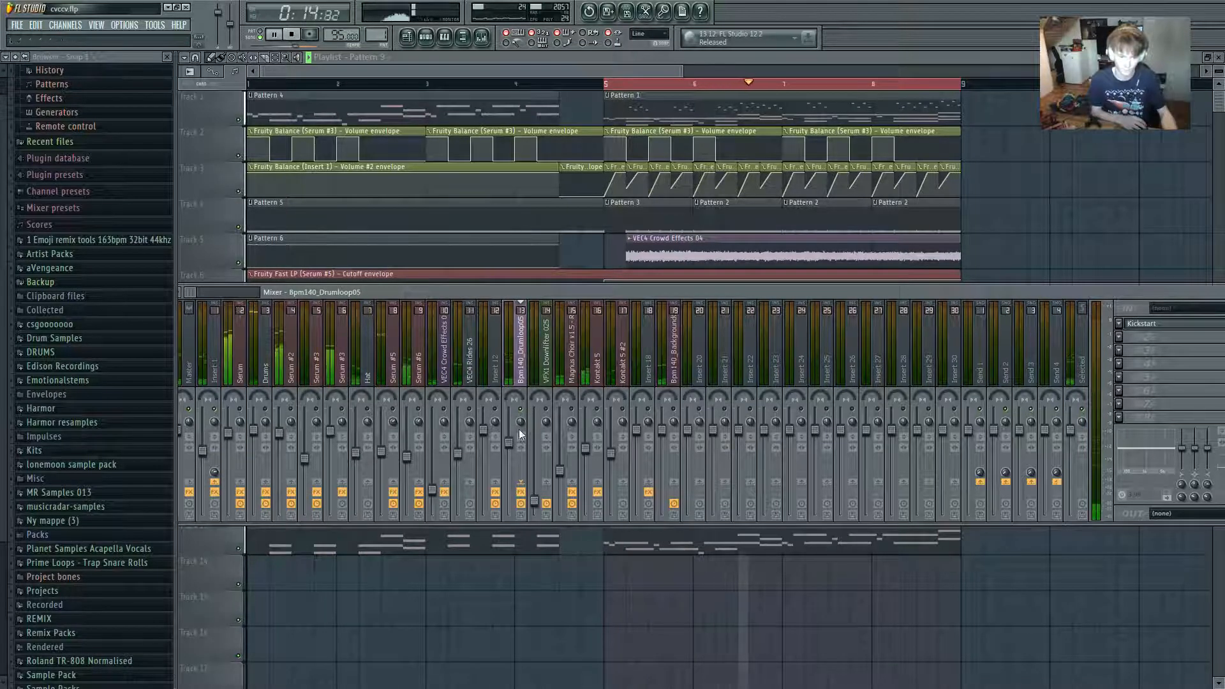
key(space)
key(space)
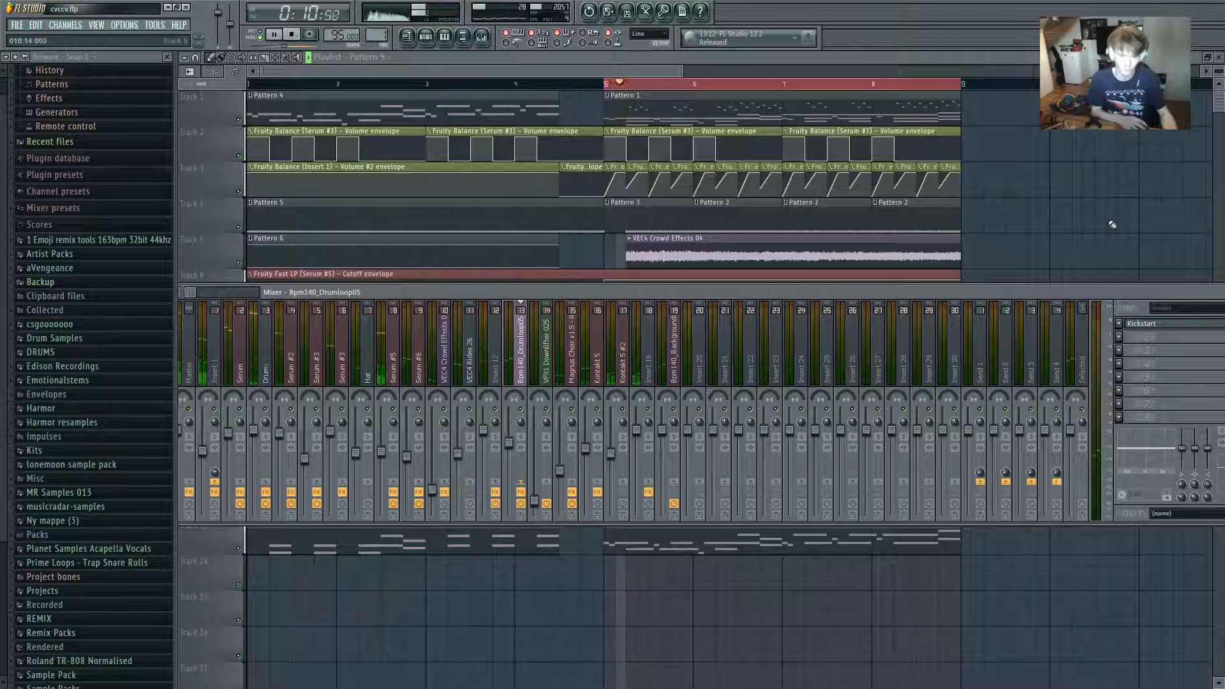
Hide the mixer, save the project, and stop playback.
key(F9)
click(14, 26)
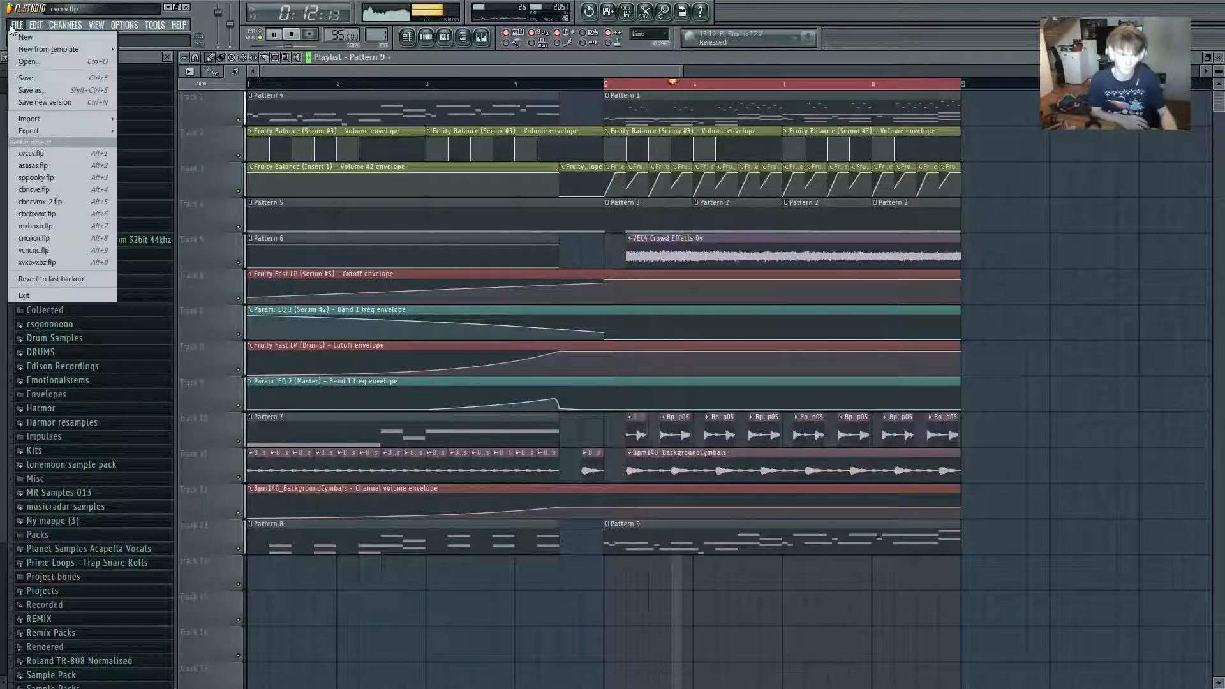
click(35, 79)
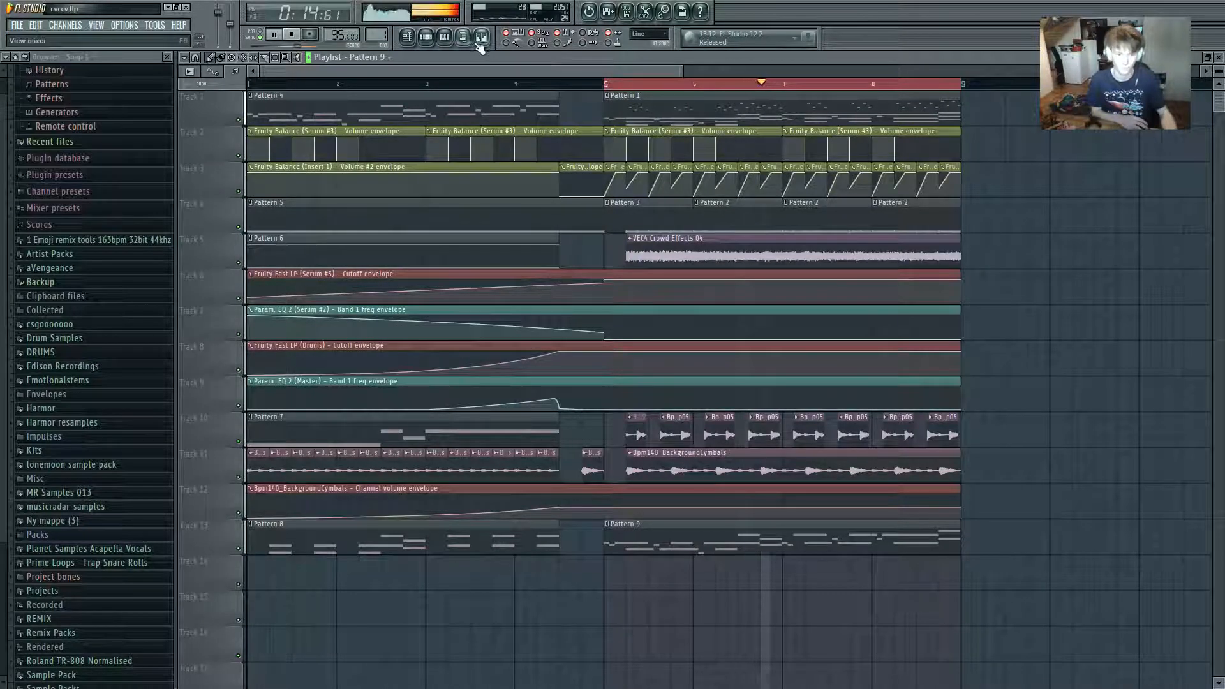
key(space)
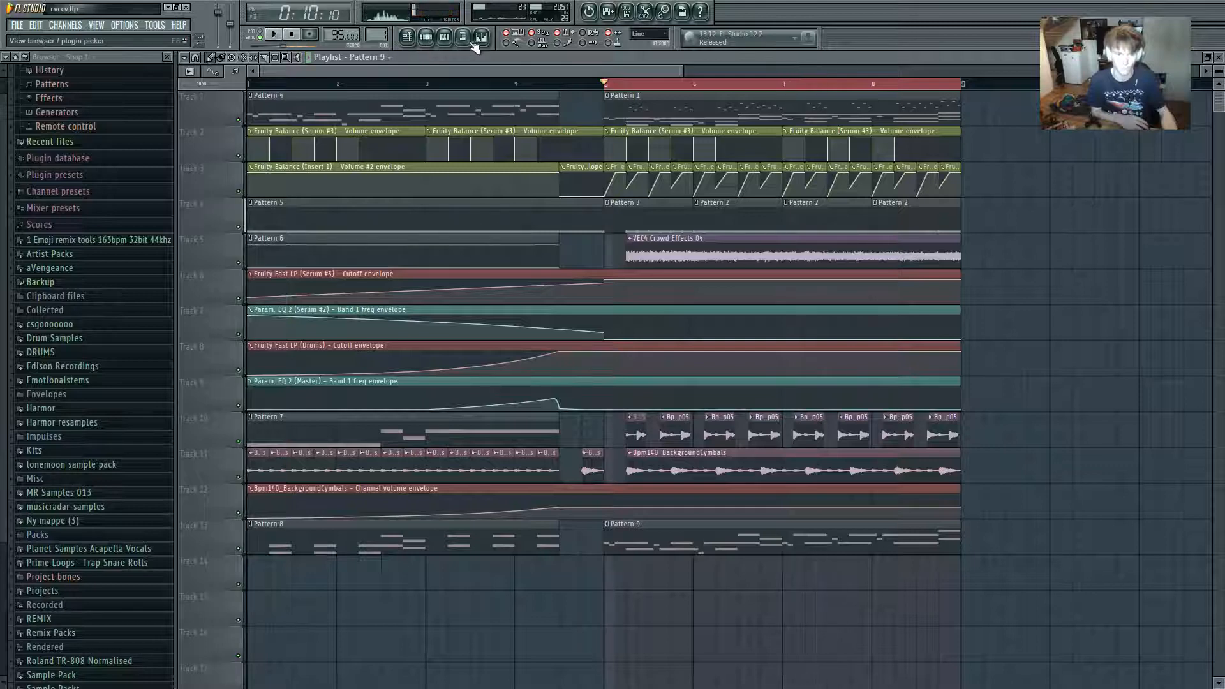
Open the Serum #6 instrument from the channel rack and reposition its window to show the Lead 2 patch and its voicing settings.
key(F9)
key(F6)
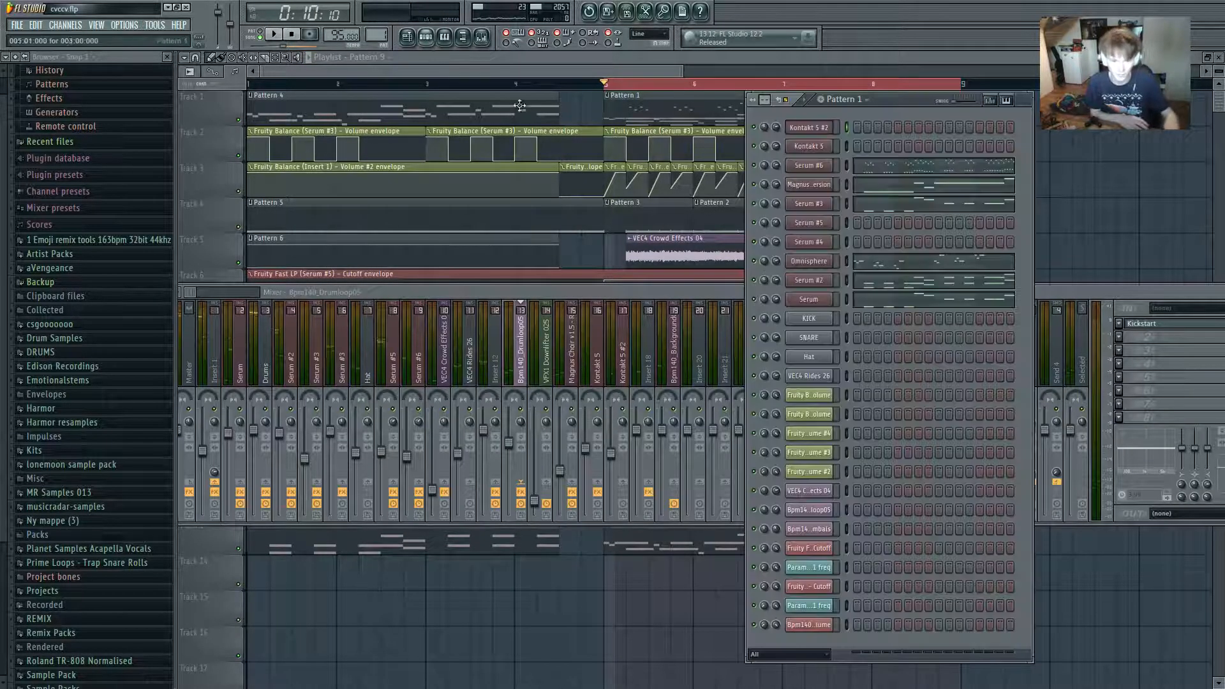
click(823, 167)
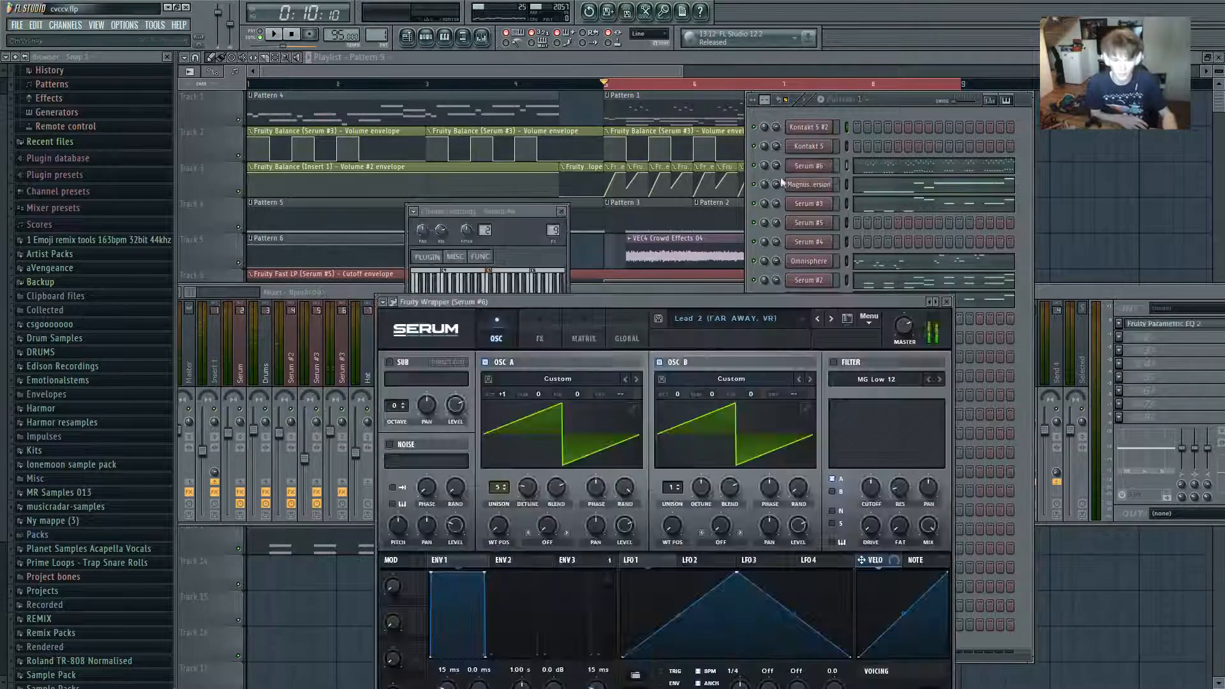
drag(643, 281, 522, 189)
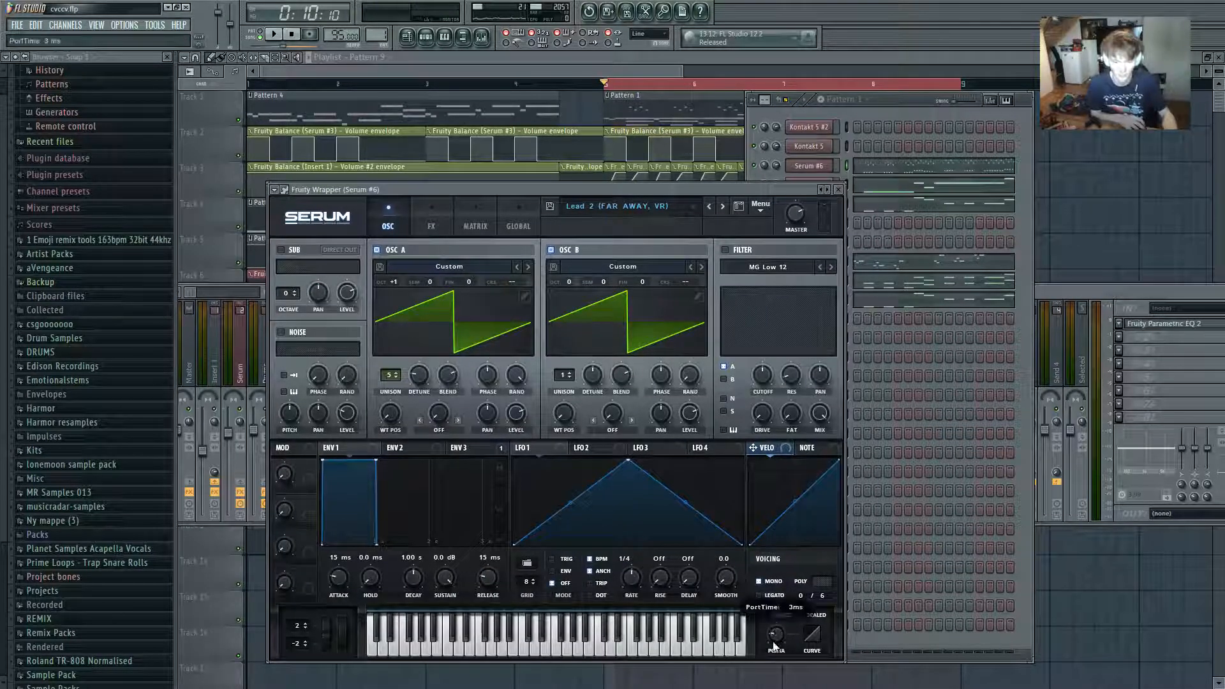
Show the Serum channel's Pattern 1 notes in the piano roll, bring up the channel rack, and return to the playlist.
click(906, 111)
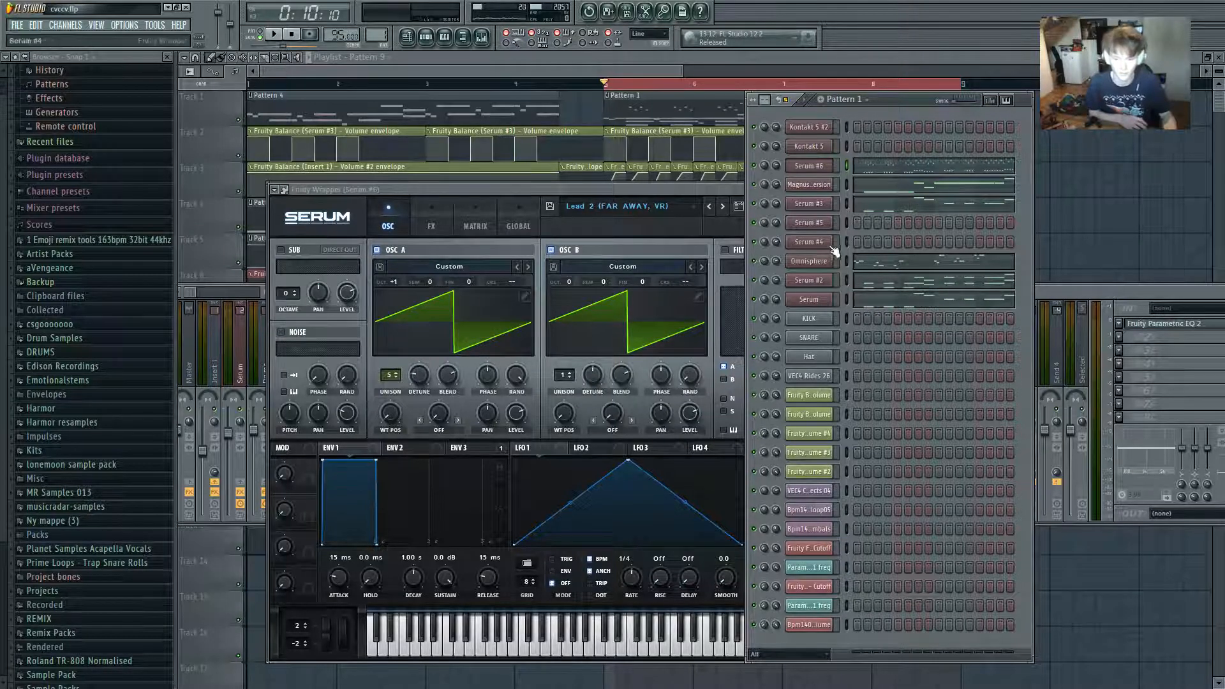
click(879, 303)
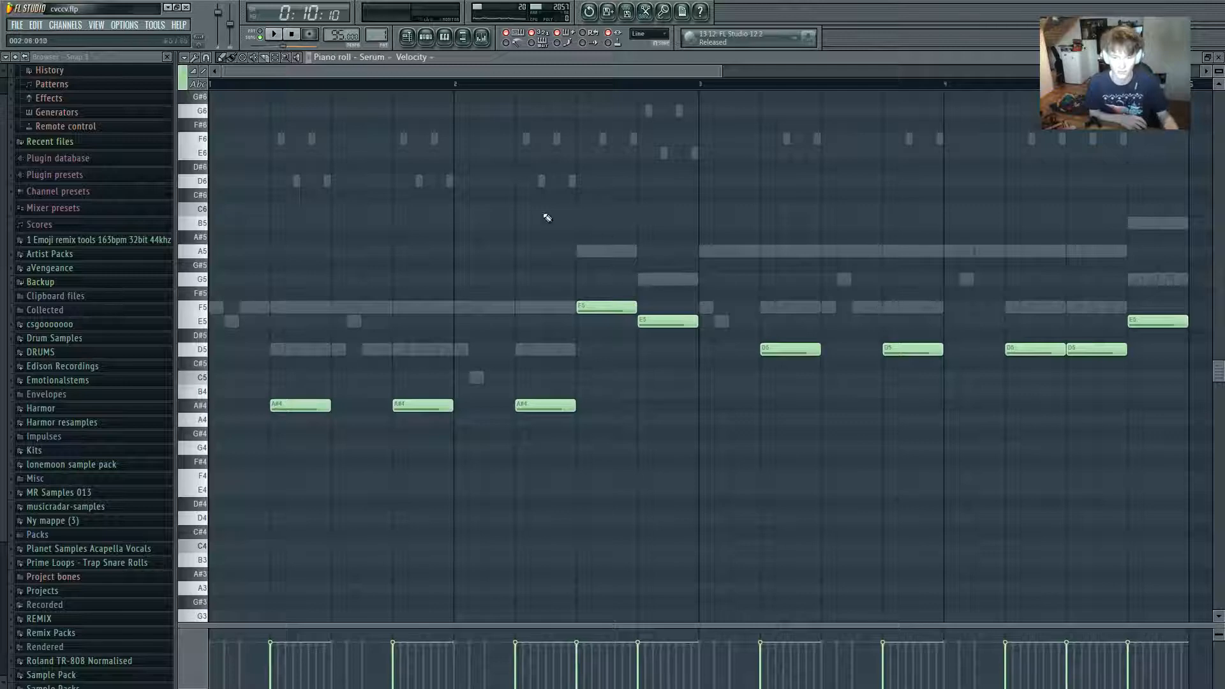
click(425, 36)
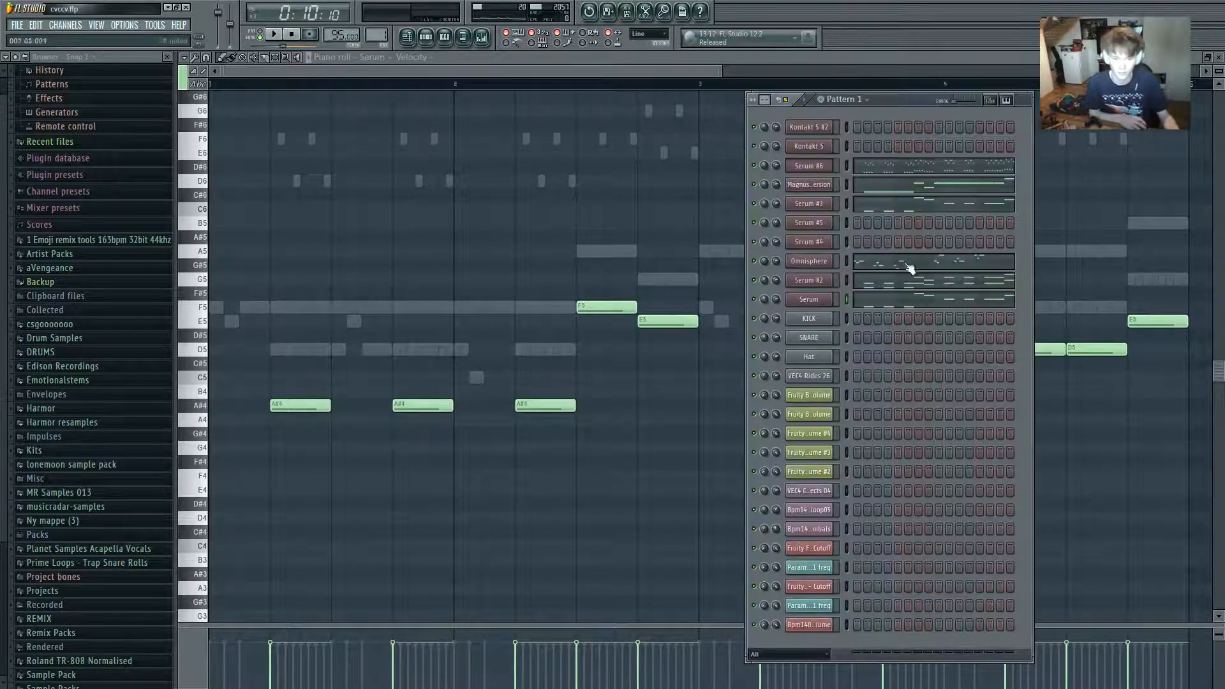
click(407, 38)
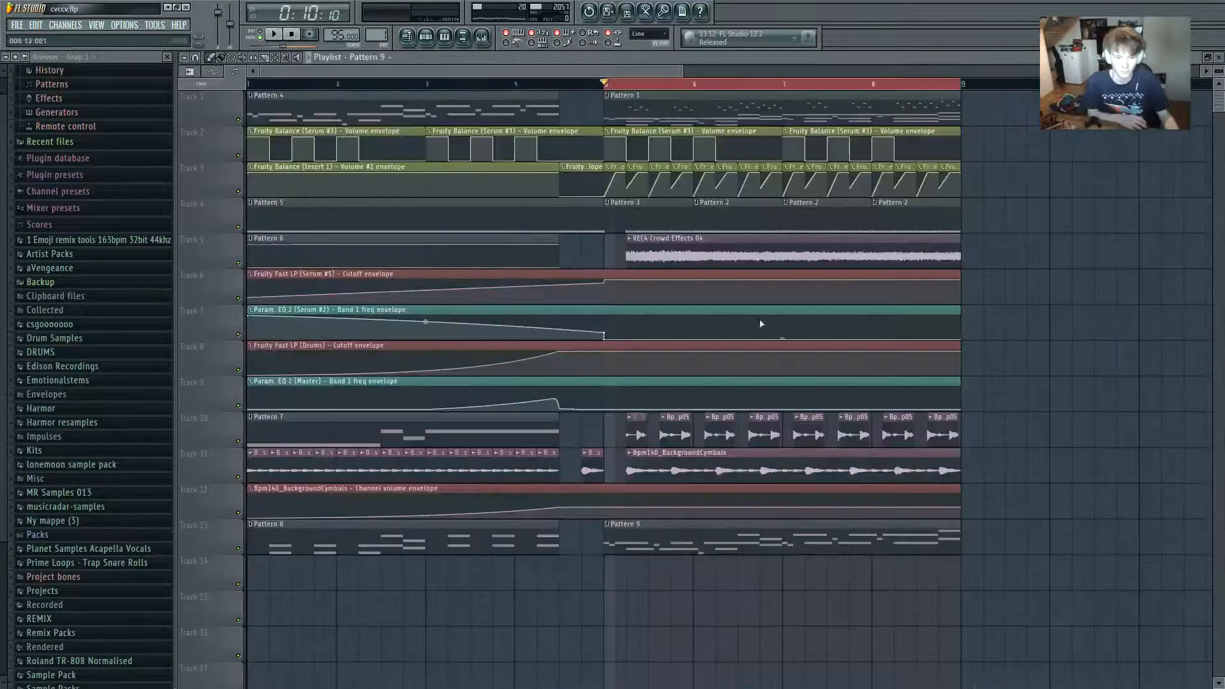
Clear the playlist's drop selection and play the song from the start, bringing up the mixer during playback.
click(559, 84)
click(292, 36)
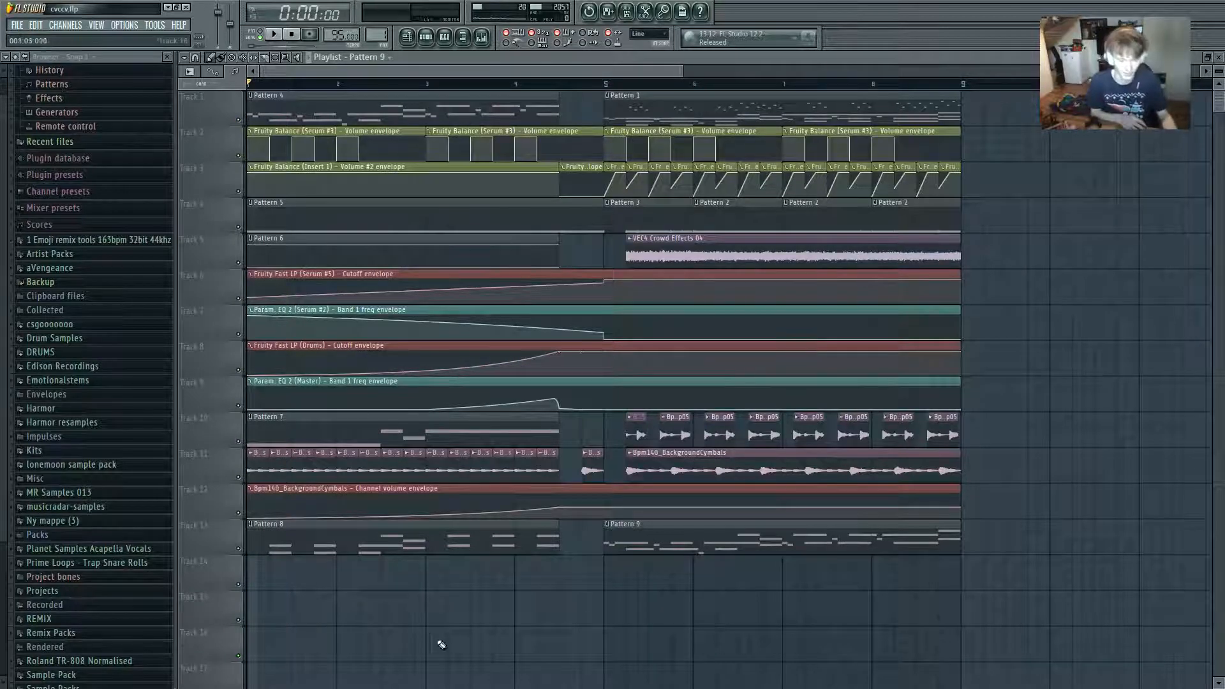
key(space)
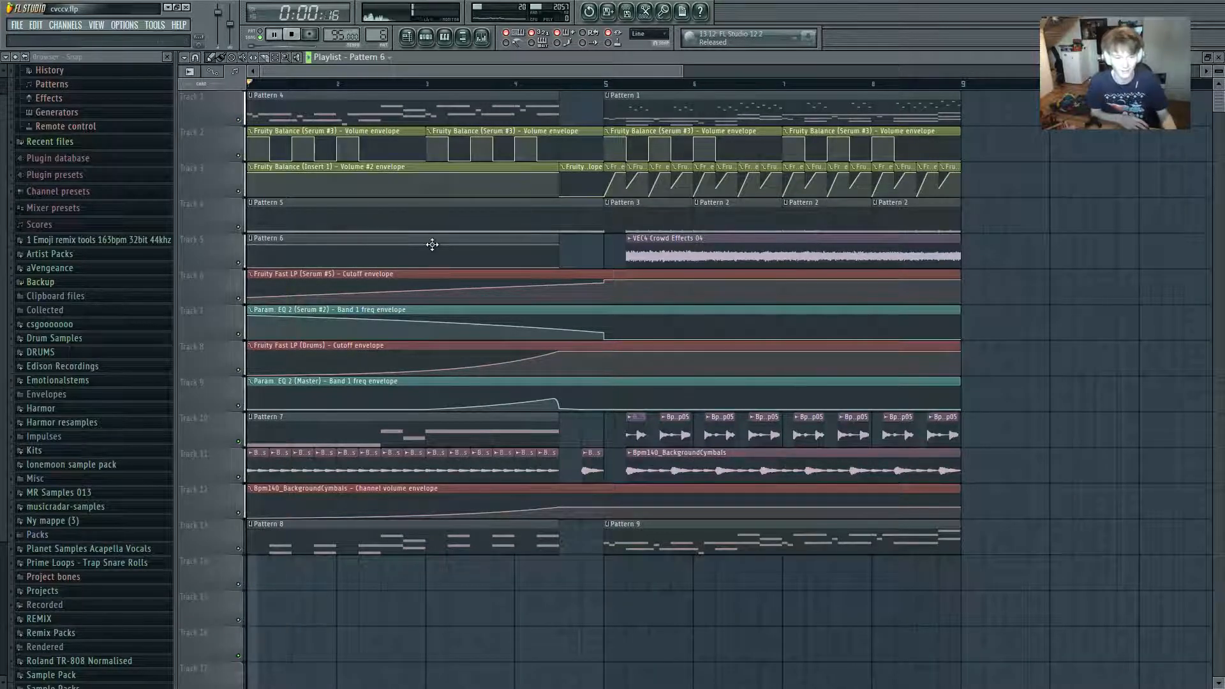
click(481, 36)
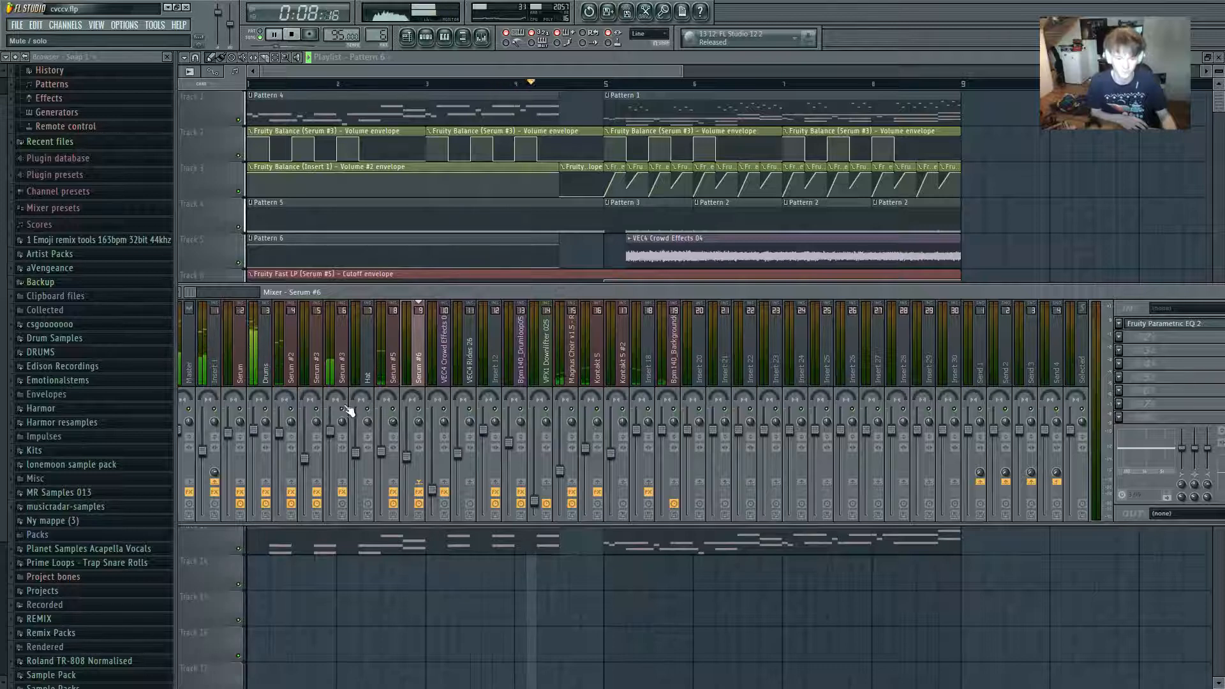
Lower the peak of the Param. EQ 2 (Master) Band 1 freq envelope just before the drop, and stop playback.
key(F9)
mouse_move(555, 397)
mouse_down()
mouse_move(634, 398)
mouse_move(559, 398)
mouse_up()
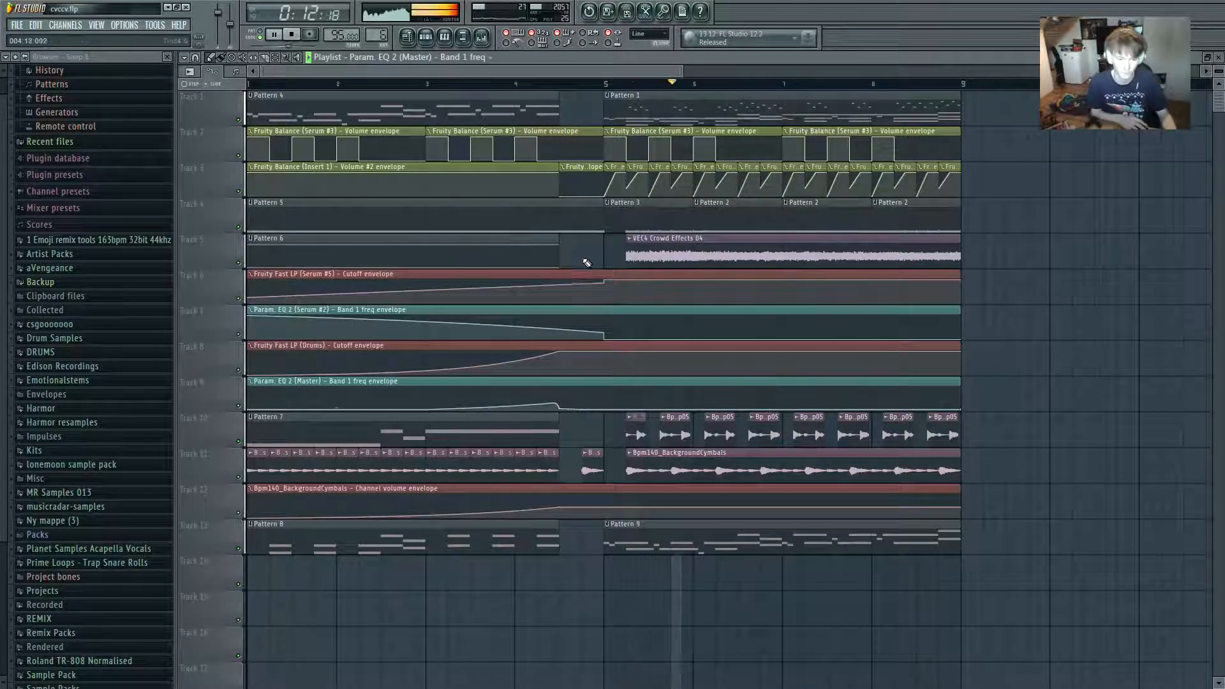
click(292, 35)
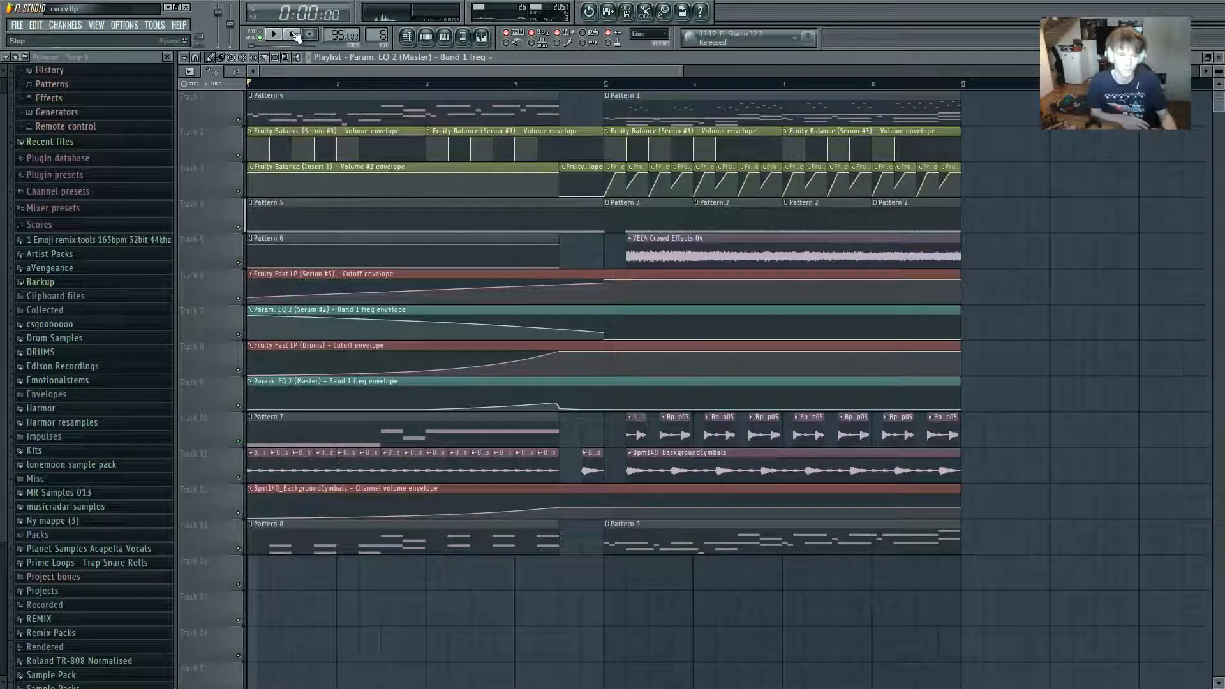
Play the build-up from the start with the mixer open, selecting the Serum #3 track with Maximus, and stop playback.
click(484, 42)
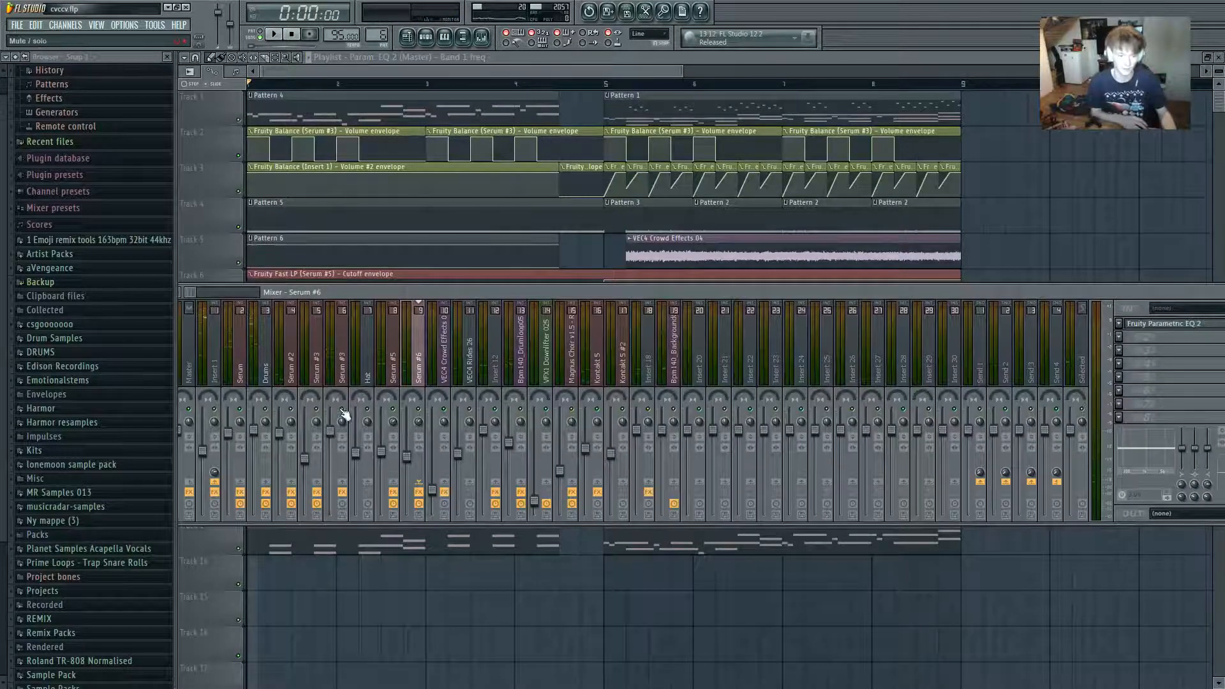
key(space)
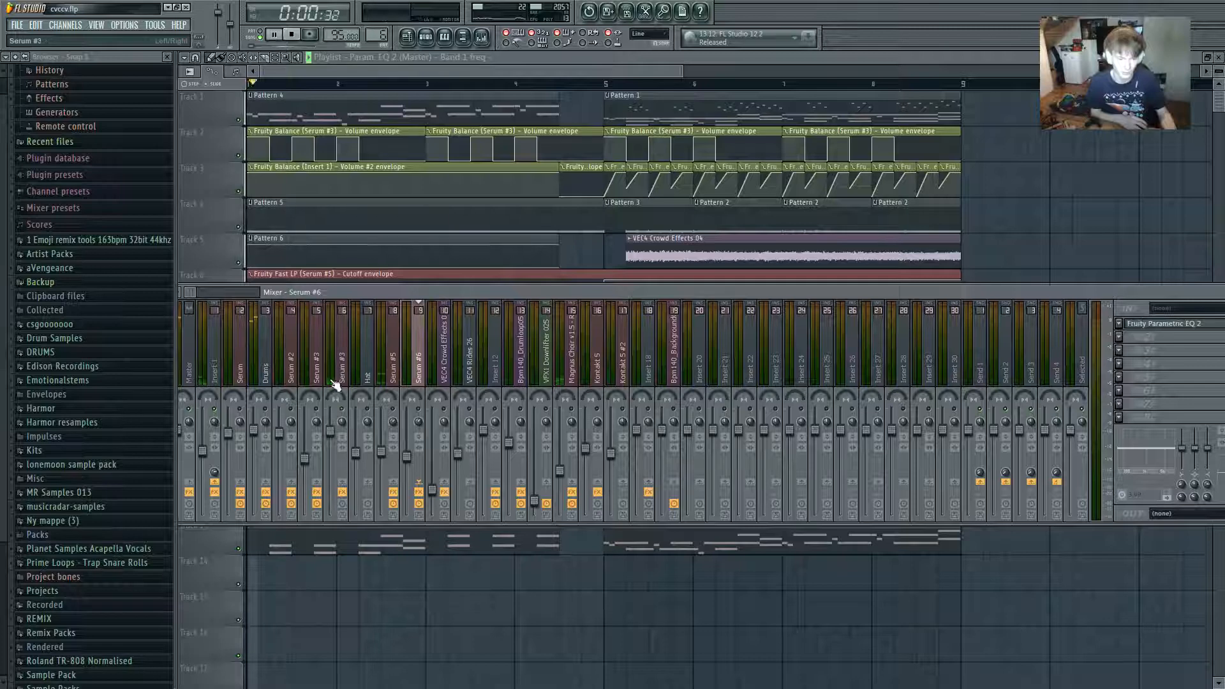
click(339, 382)
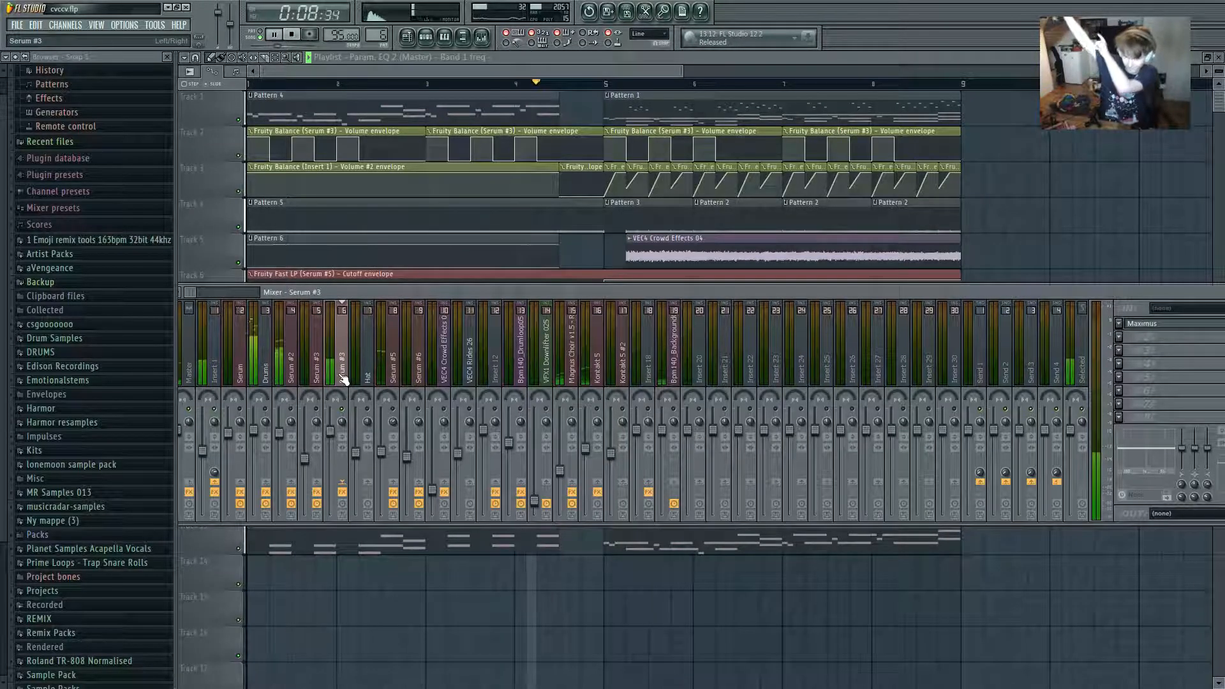
key(space)
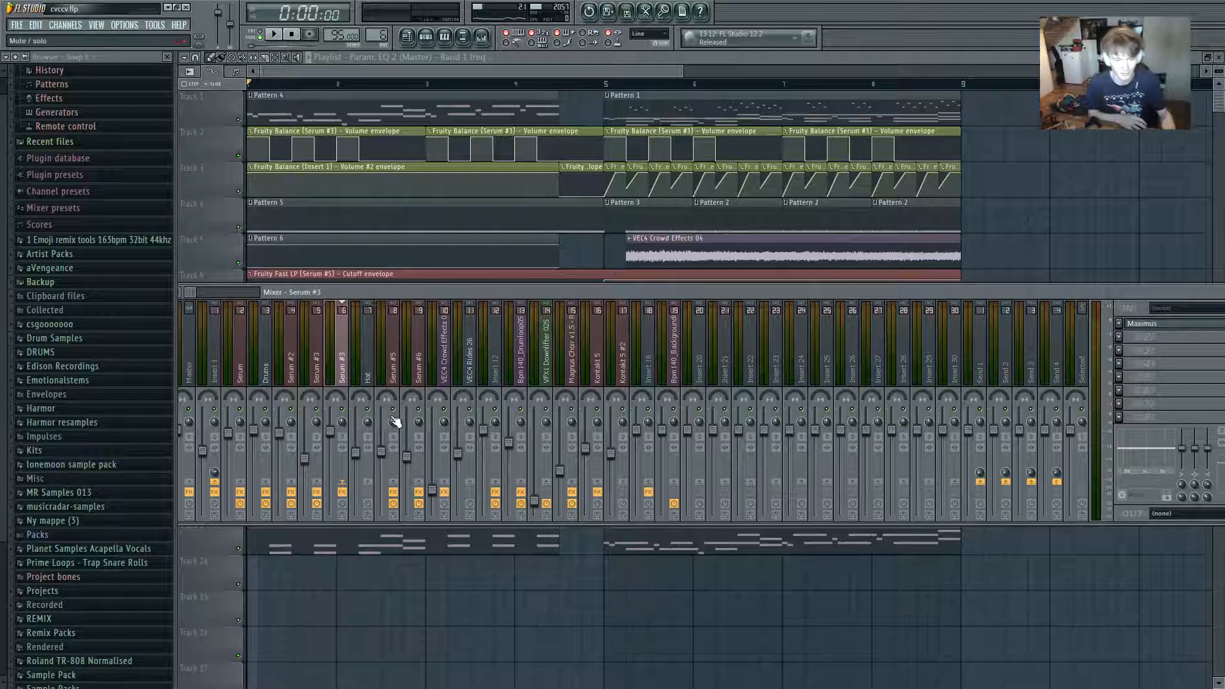
Open the Fruity Fast LP effect on the Drums mixer track.
drag(350, 293, 376, 293)
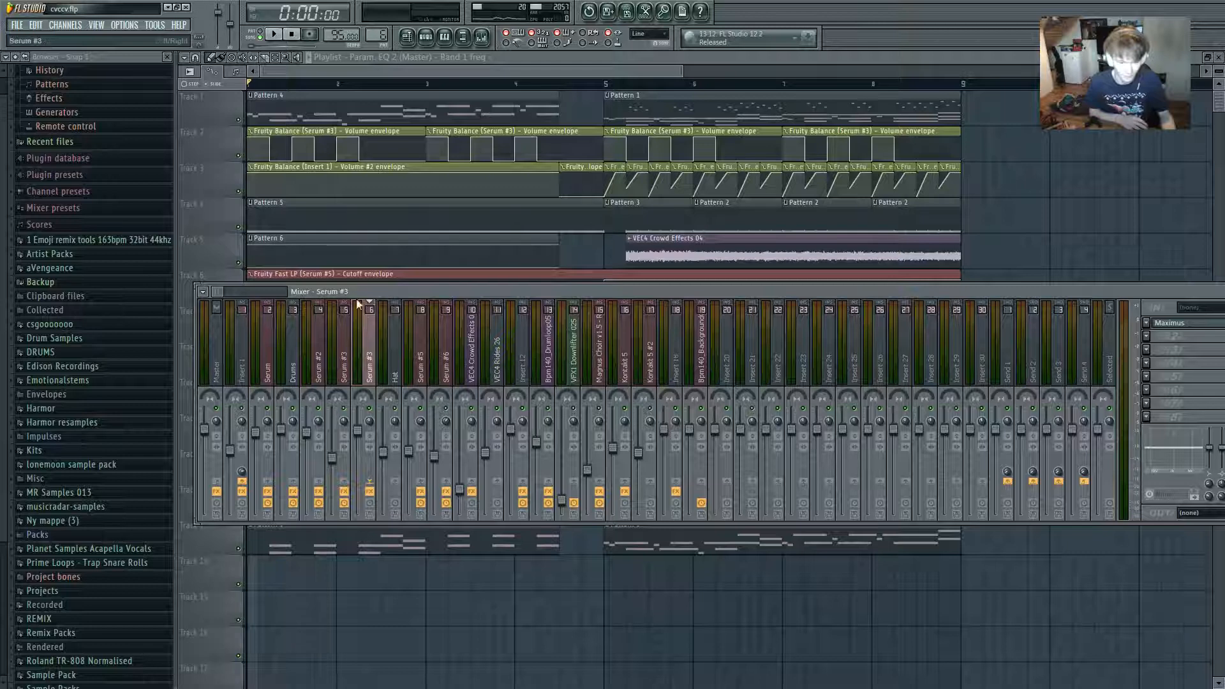
key(F9)
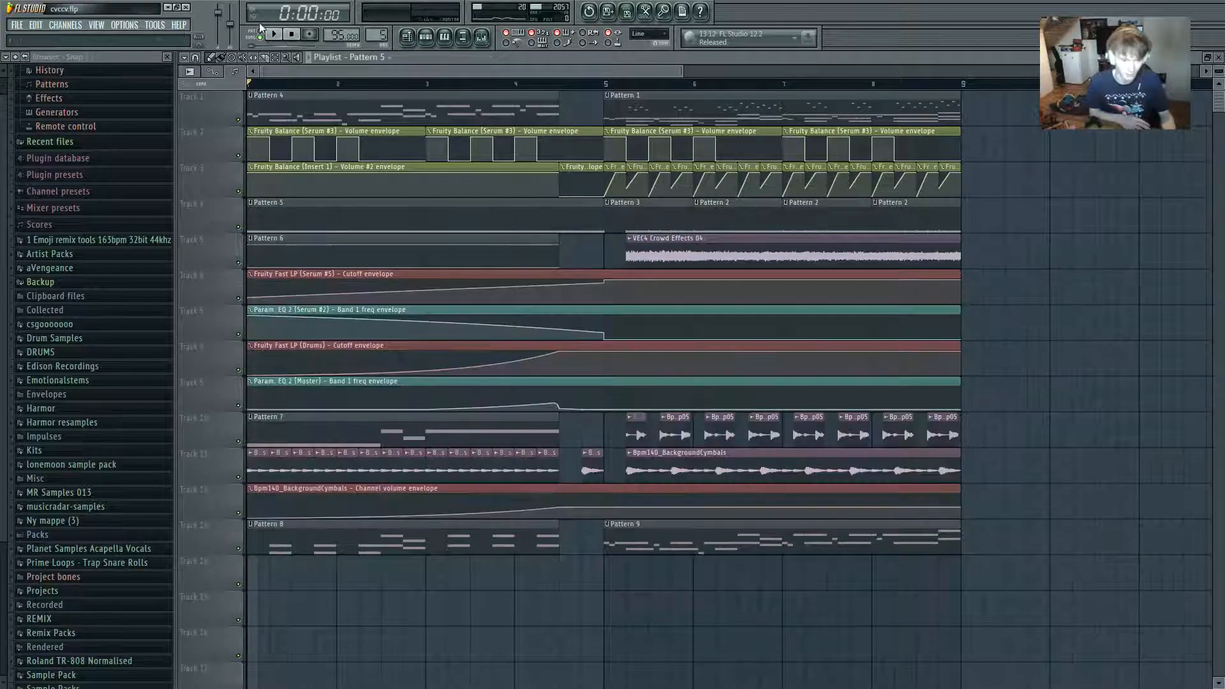
click(482, 36)
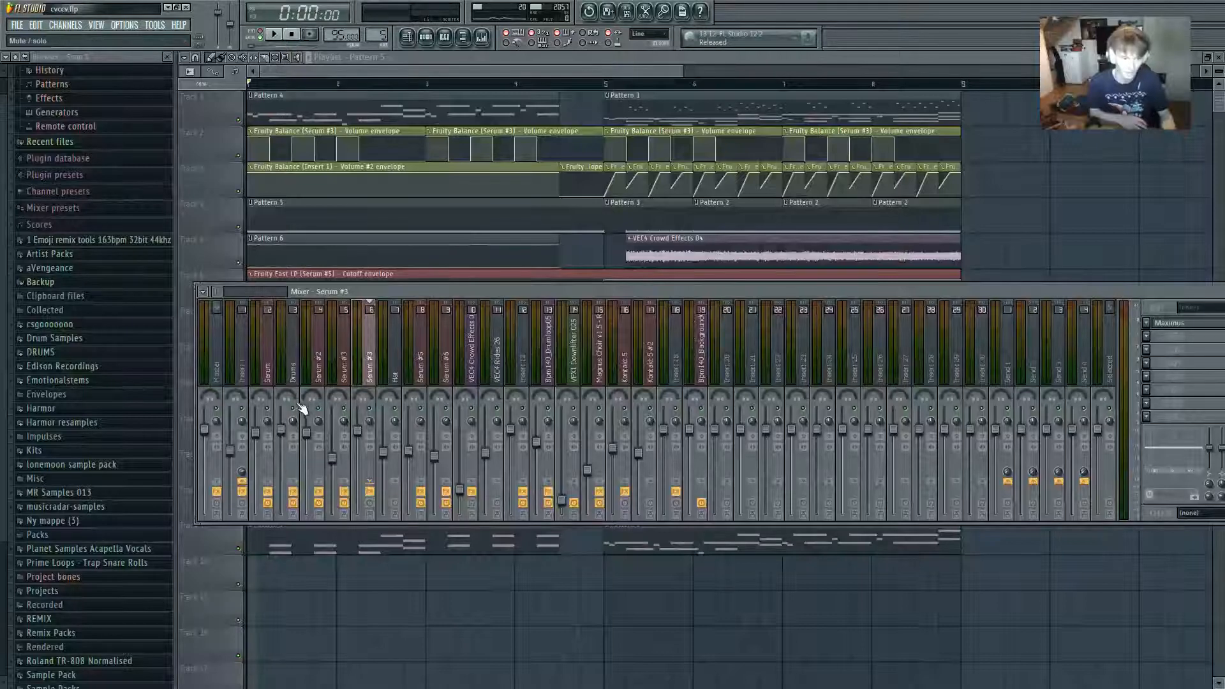
click(292, 381)
click(1195, 337)
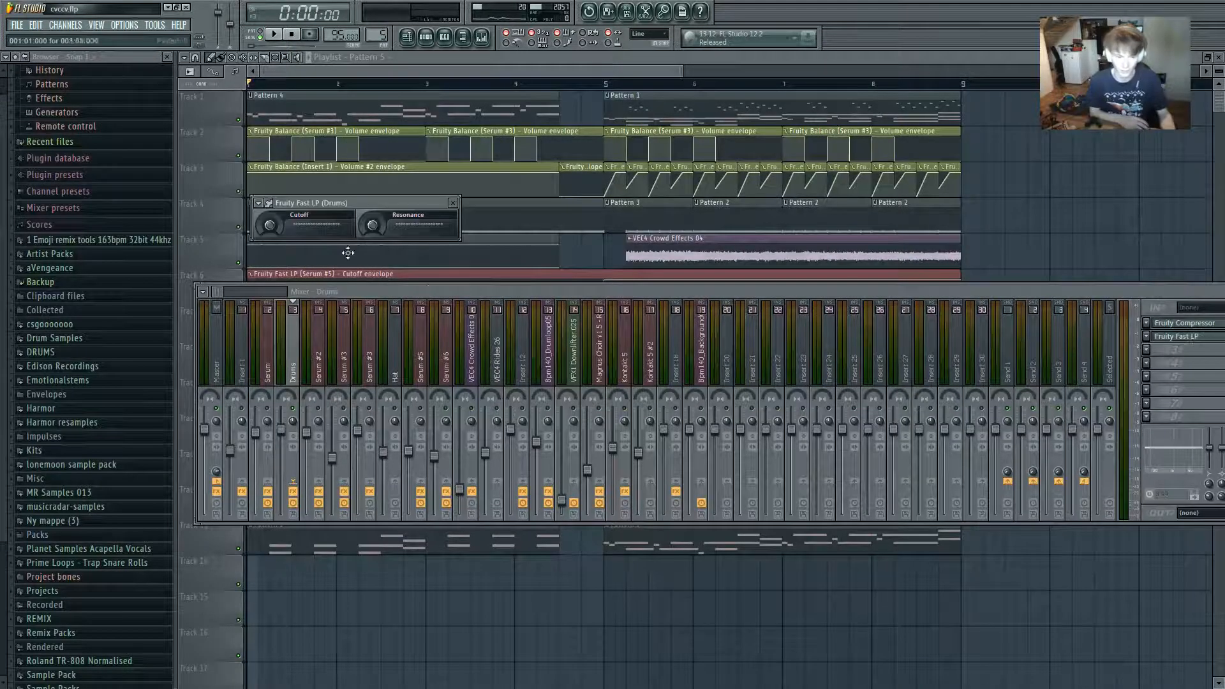
Move the mixer lower and play the build-up to show the Drums filter cutoff automation, stopping before the drop.
drag(463, 295, 485, 332)
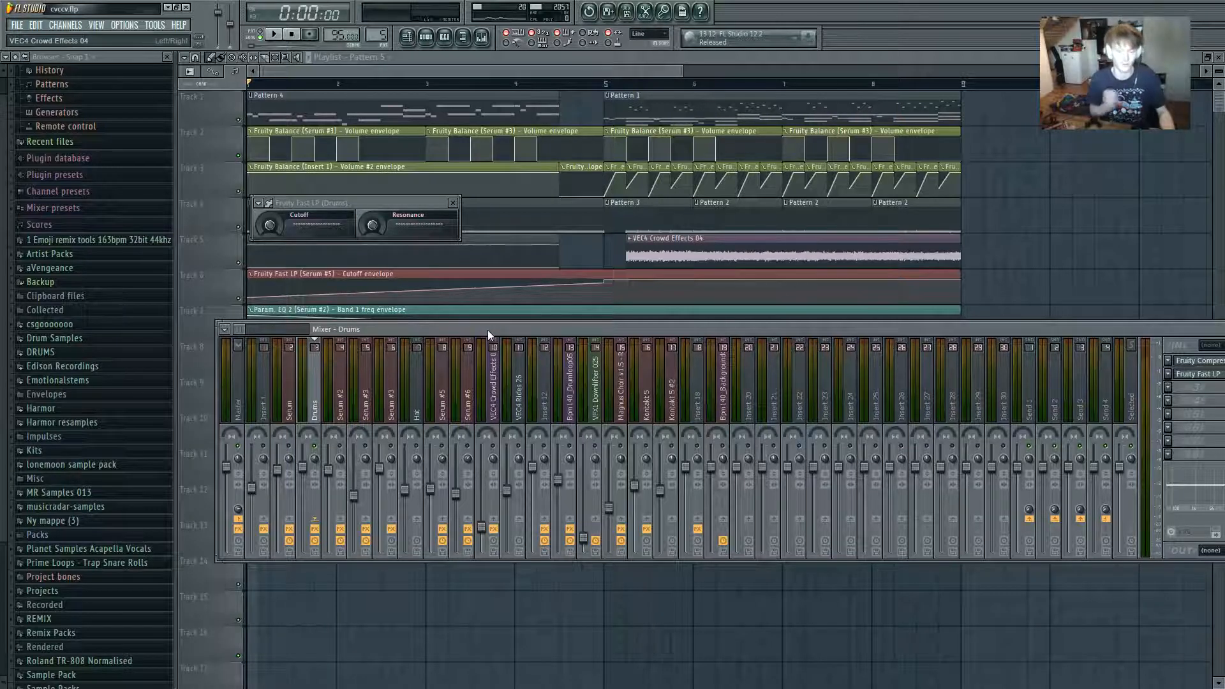
key(space)
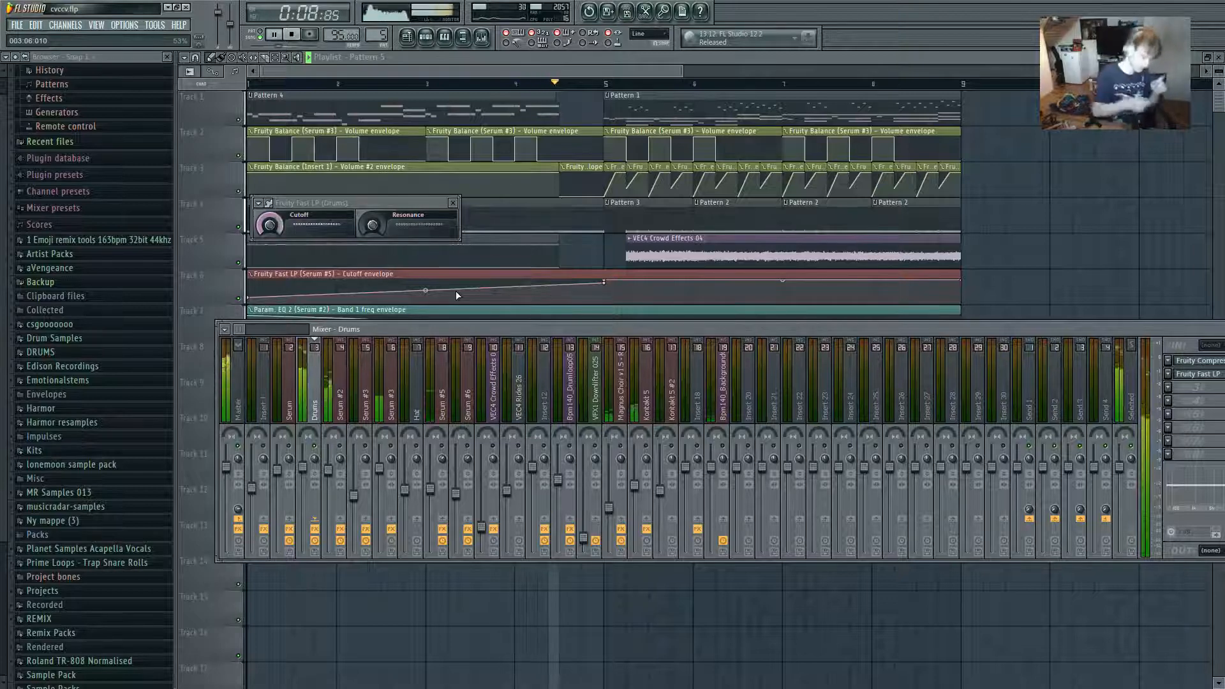
key(space)
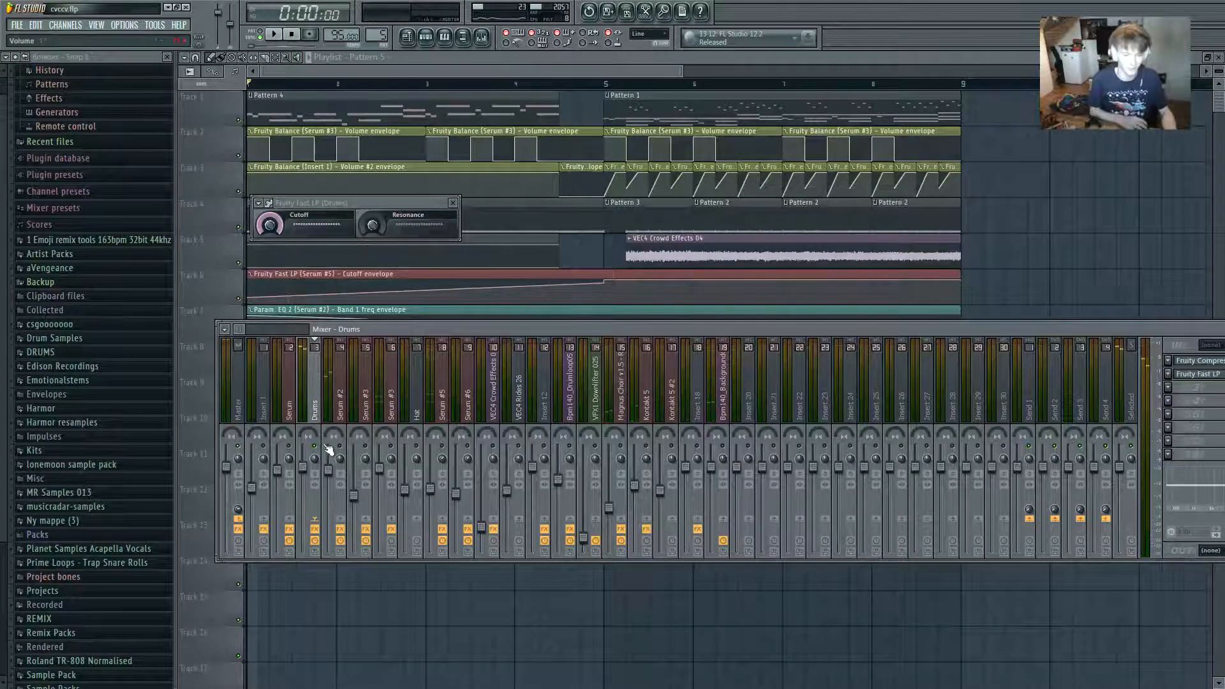
Show Pattern 5's KICK notes in the piano roll and the SNARE channel settings, and return to the playlist.
click(572, 269)
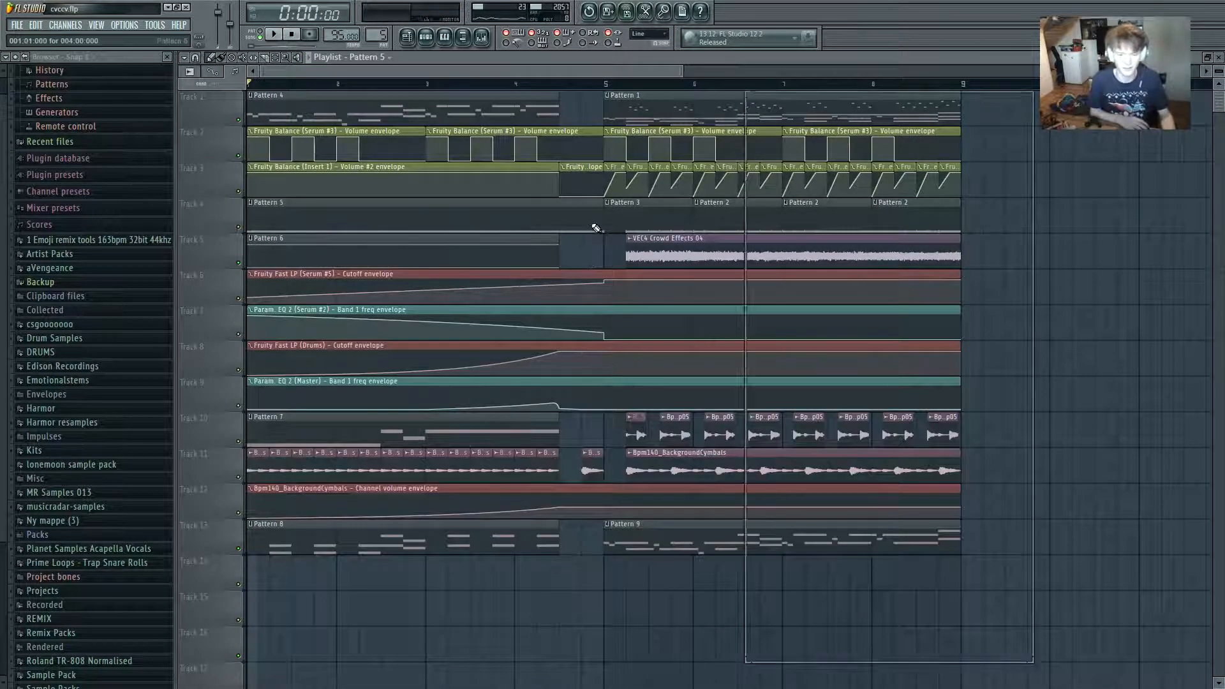
click(446, 41)
click(463, 36)
click(809, 339)
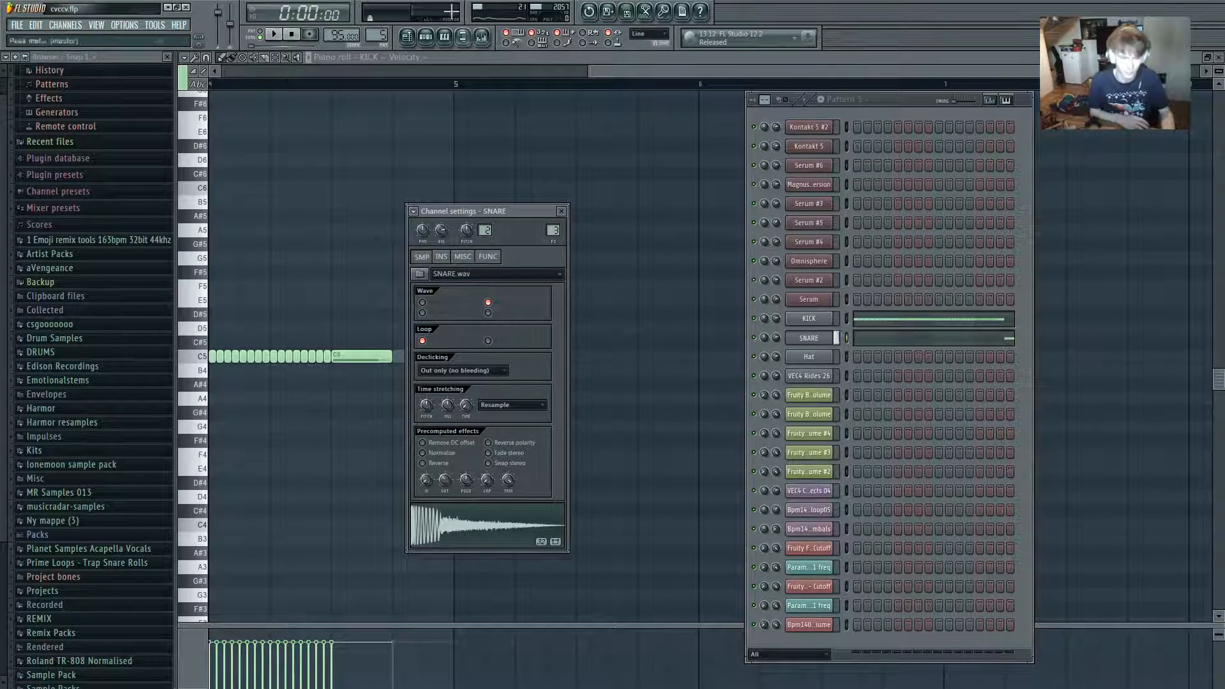
click(408, 38)
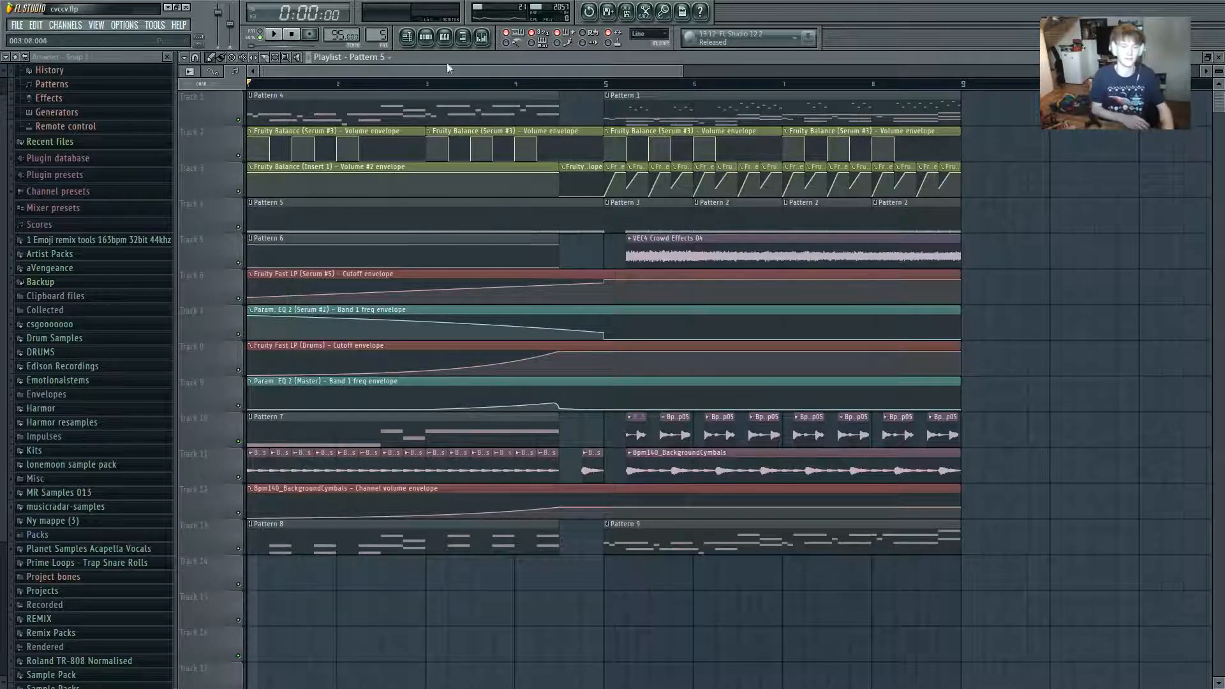
Open the Master track's Fruity Parametric EQ 2 and play from bar 3 to show its automated low cut, stopping playback at the end.
click(427, 84)
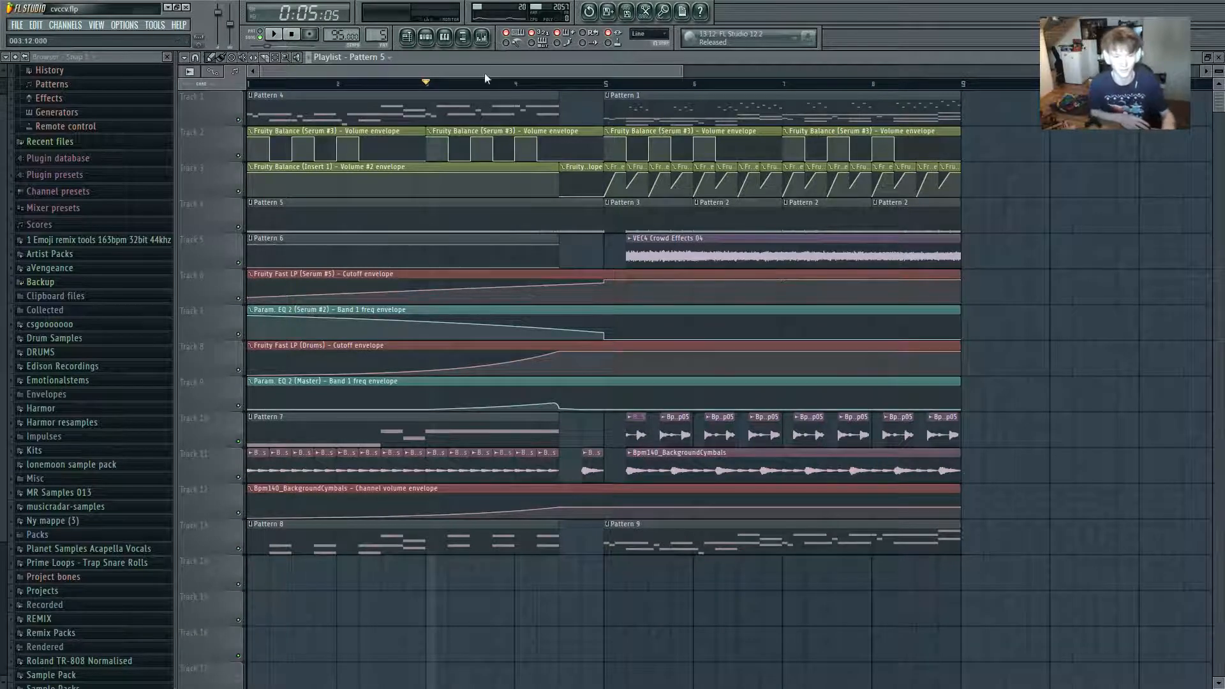
click(482, 38)
click(239, 389)
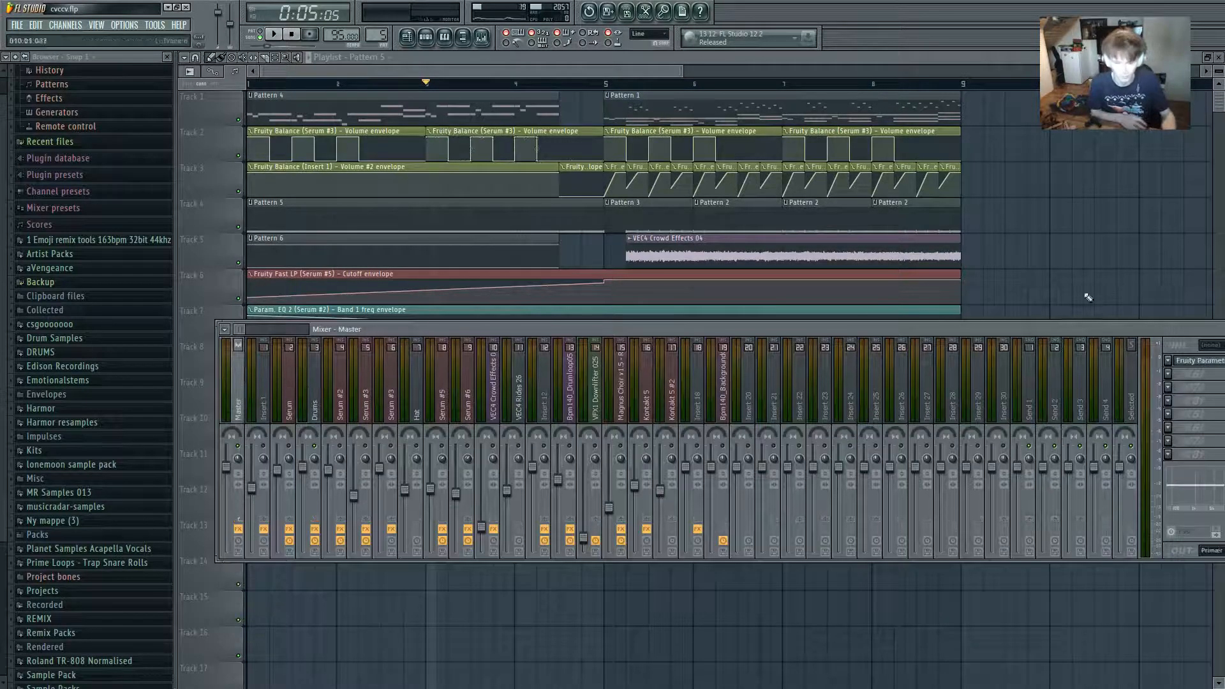
click(1199, 361)
key(space)
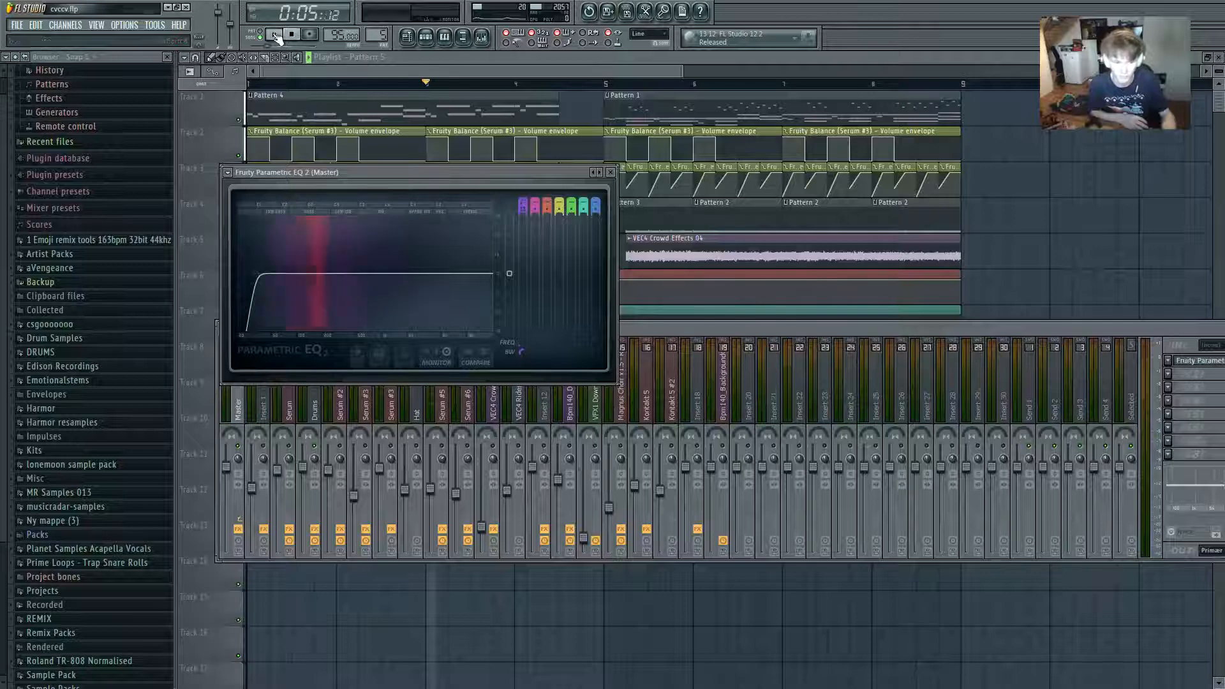
drag(298, 293, 359, 291)
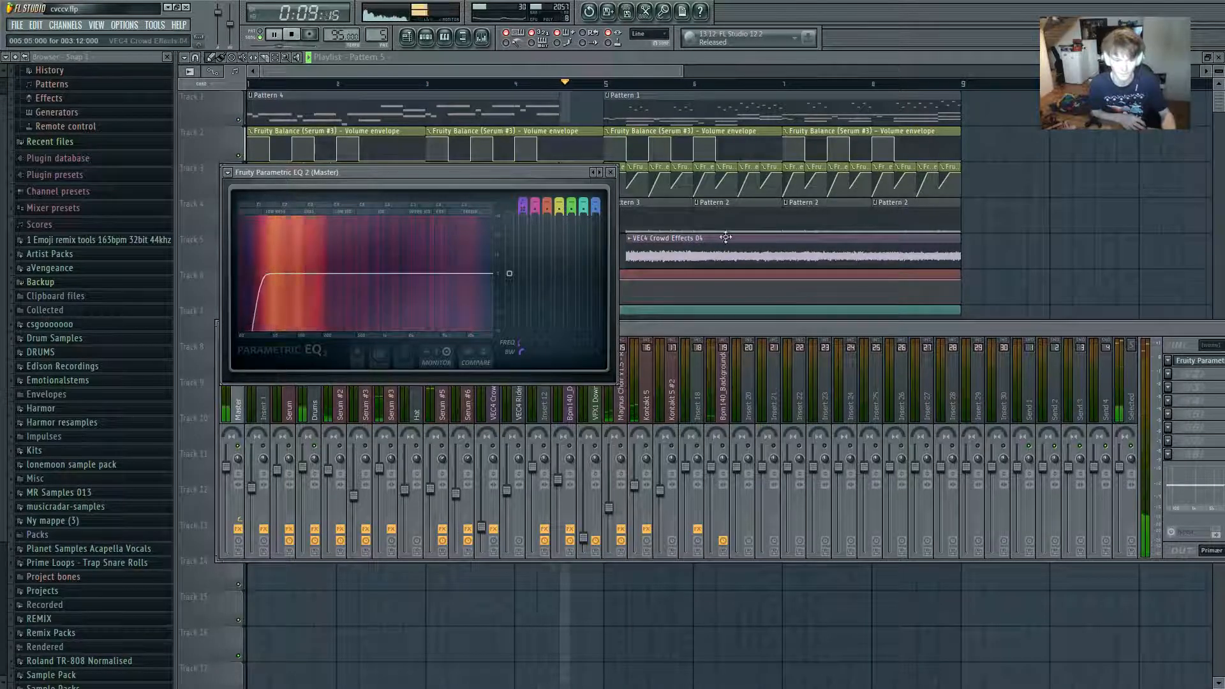
key(space)
Close the open windows, reset the master volume and create an automation clip for it in the playlist.
key(F12)
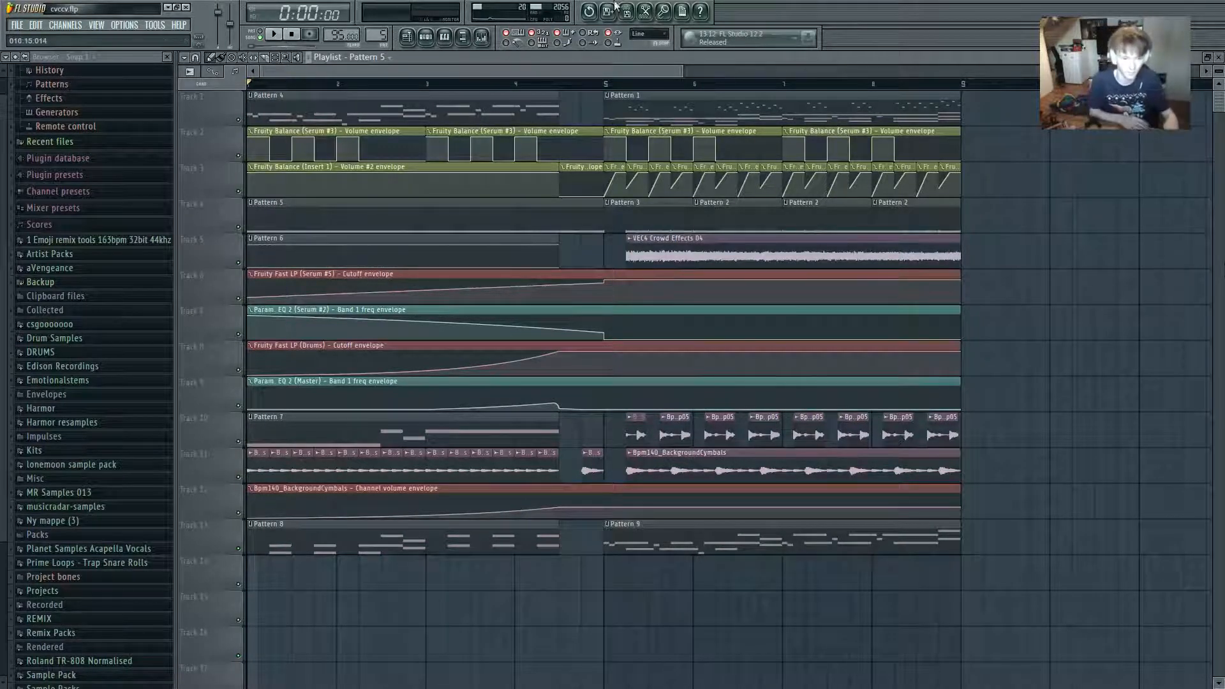
right_click(220, 14)
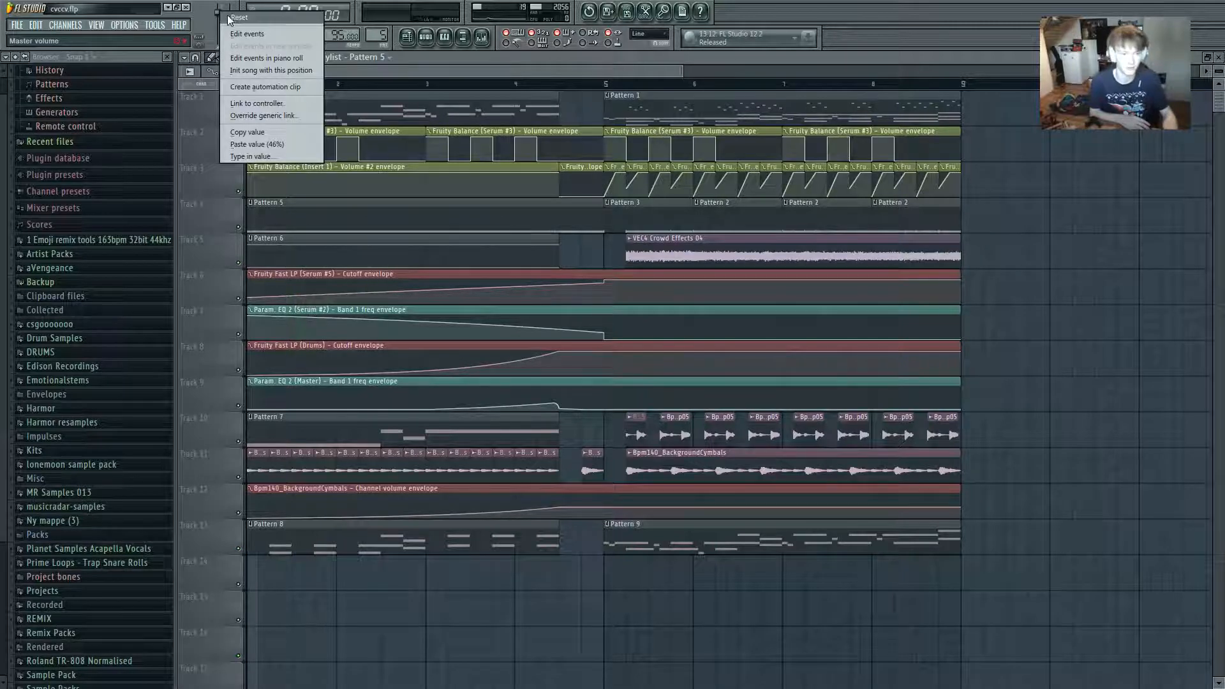
click(229, 19)
right_click(221, 16)
click(279, 92)
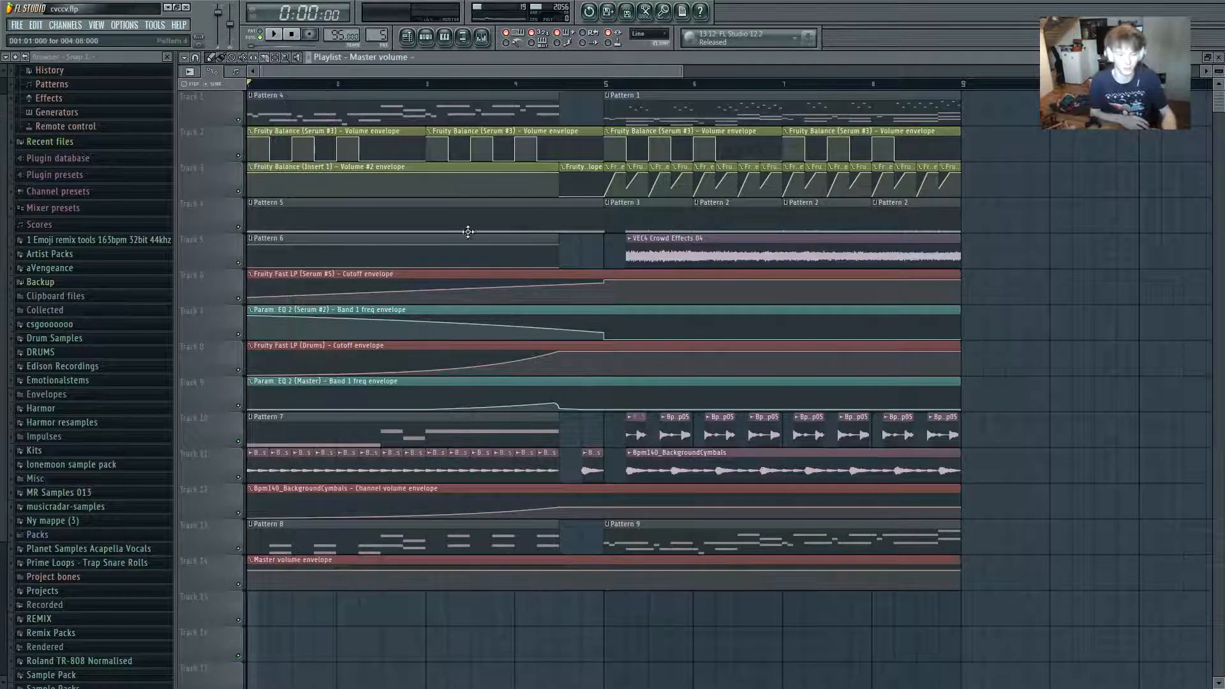
Enlarge Track 14, lower the Master volume envelope's first point to 74% and add a point at bar 5 with the same value.
drag(229, 587, 231, 683)
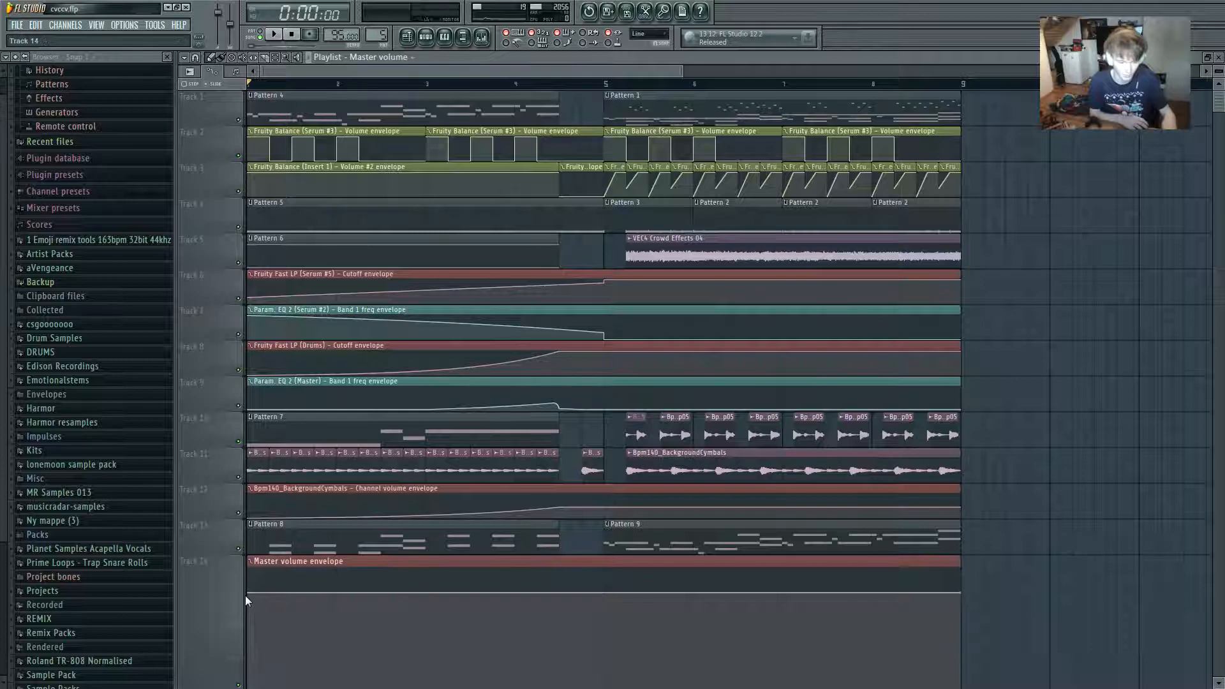
drag(252, 596, 252, 600)
right_click(252, 600)
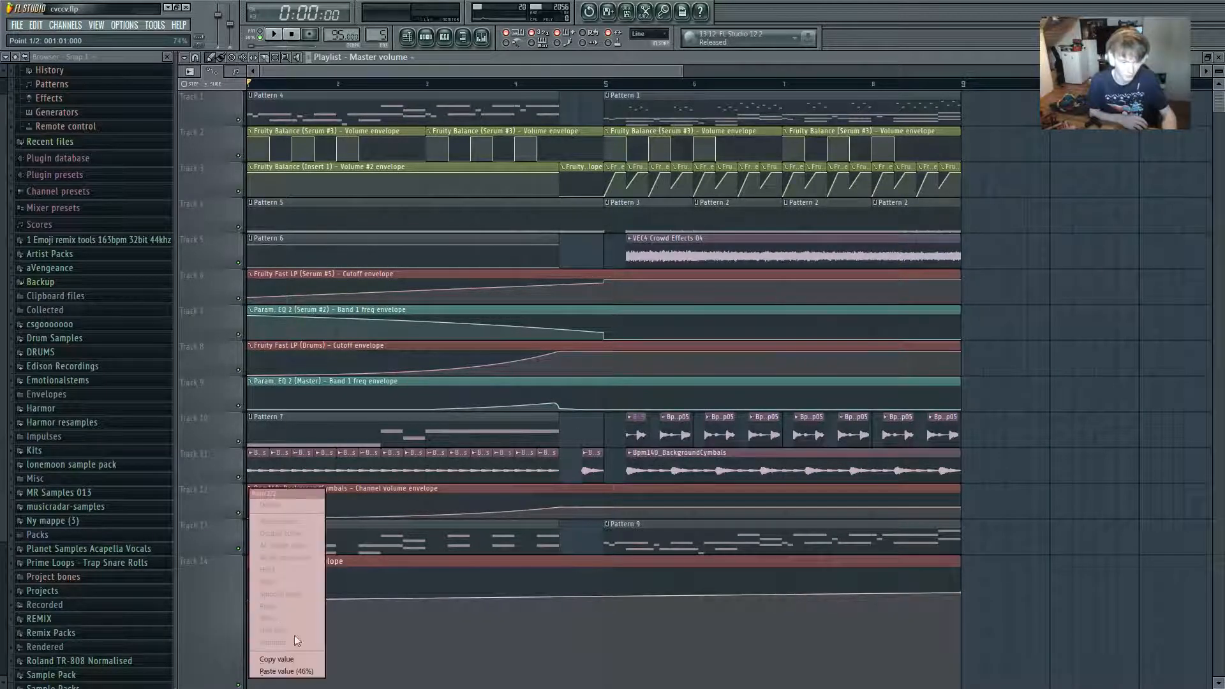
click(292, 658)
right_click(608, 608)
right_click(607, 607)
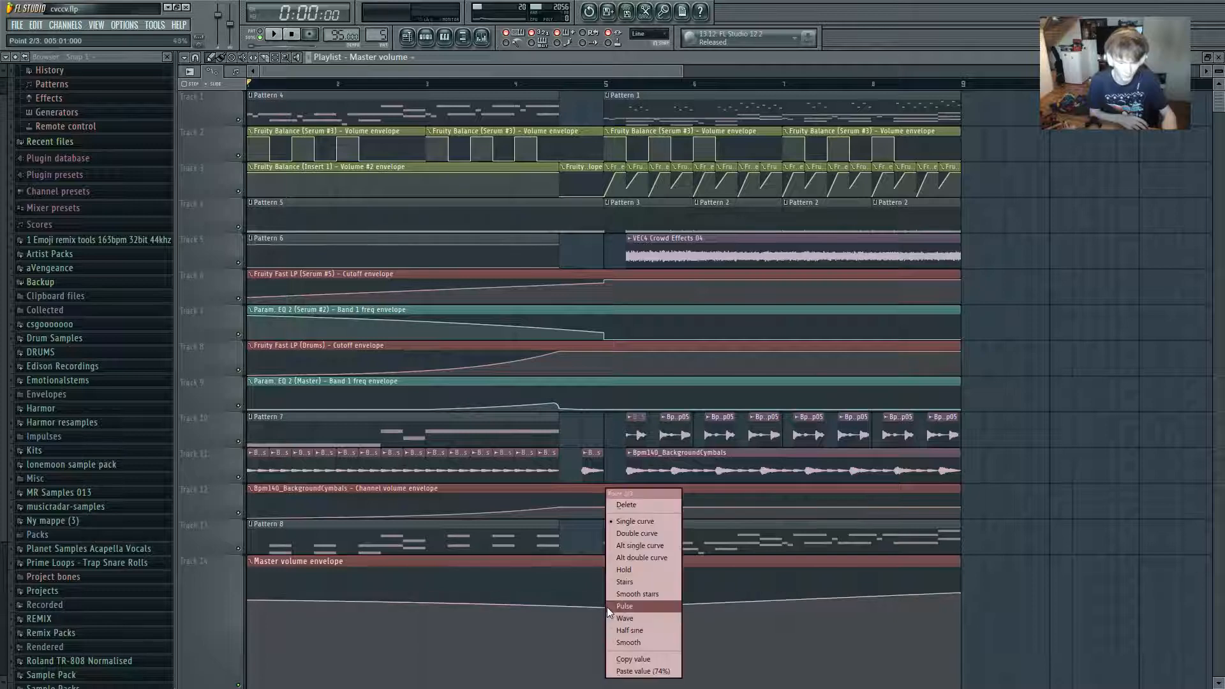
click(645, 671)
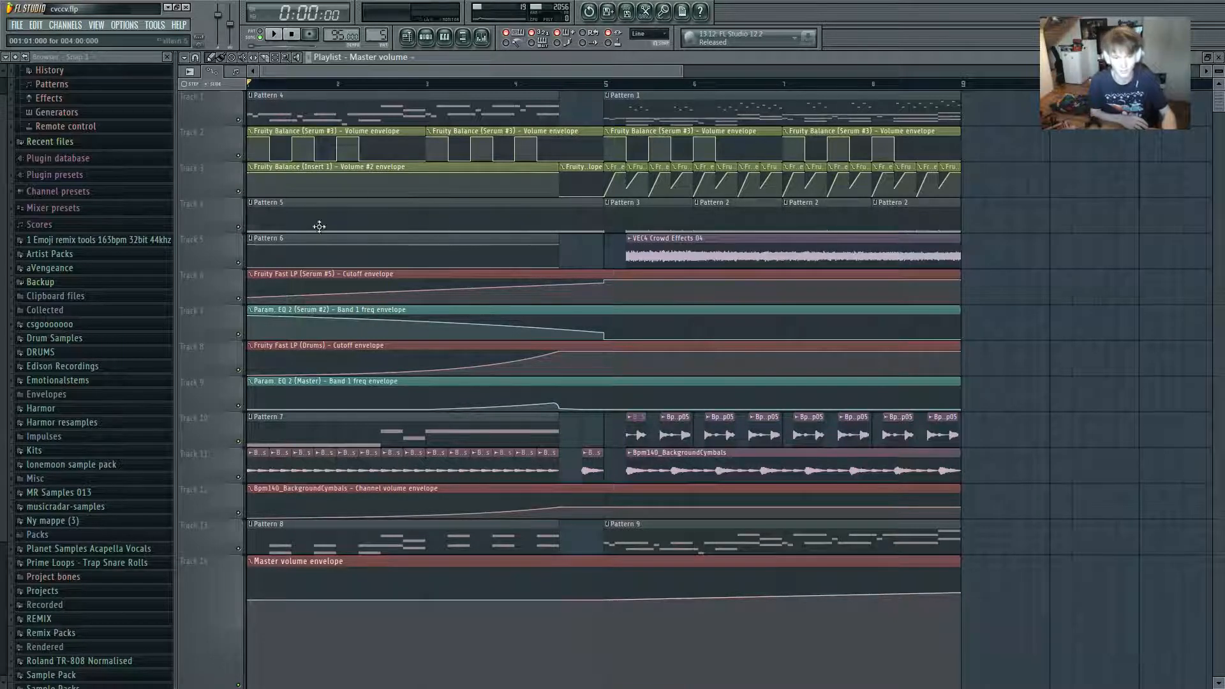
Add a second point at bar 5 of the Master volume envelope and give it the end point's value, 80%.
right_click(961, 593)
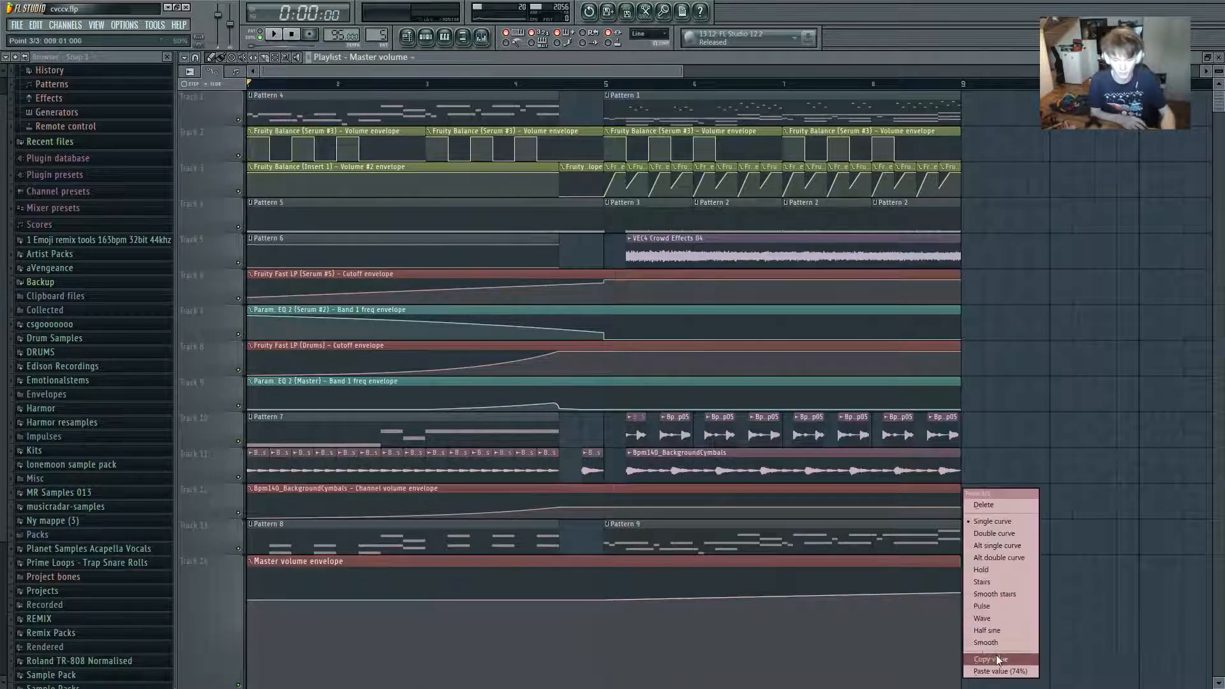
click(997, 658)
right_click(604, 599)
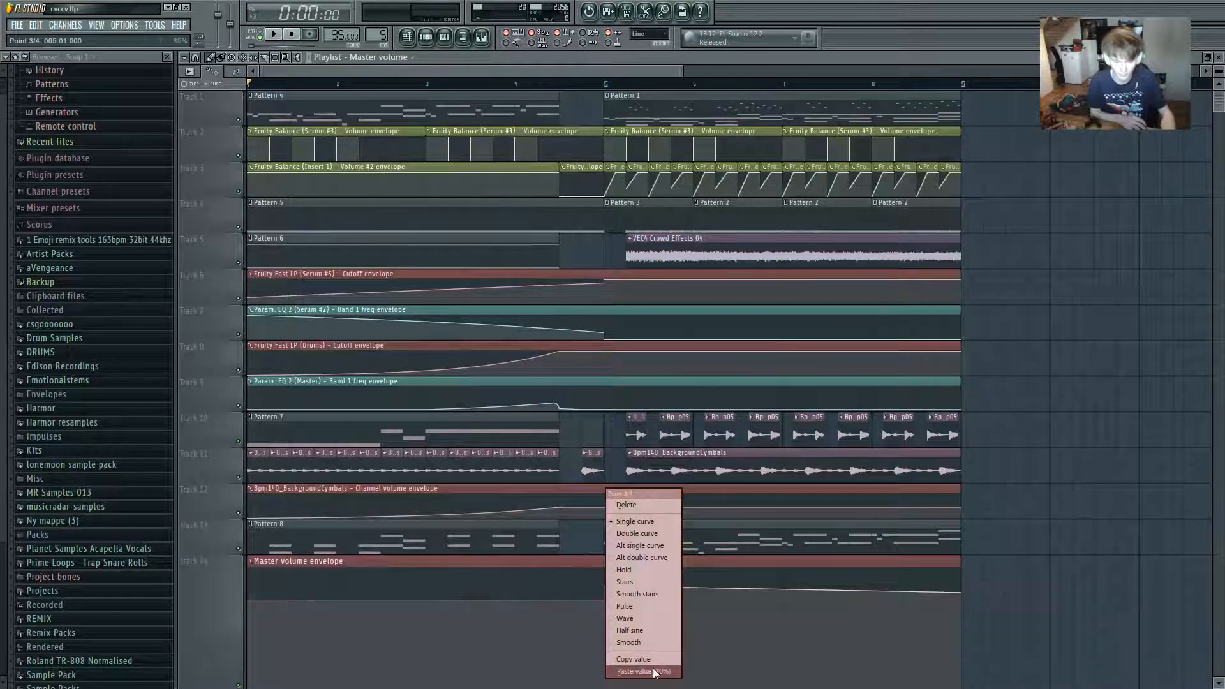
click(645, 669)
Play from around bar 4 into the drop to check the master volume automation.
click(526, 83)
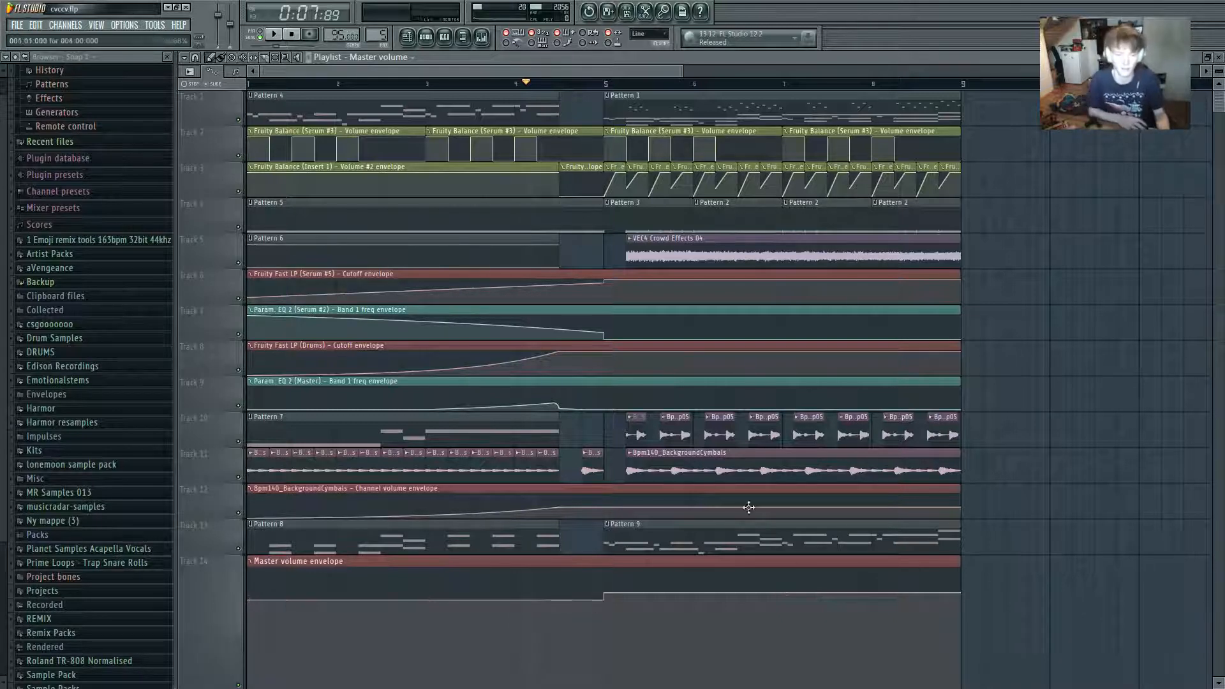
click(504, 83)
key(space)
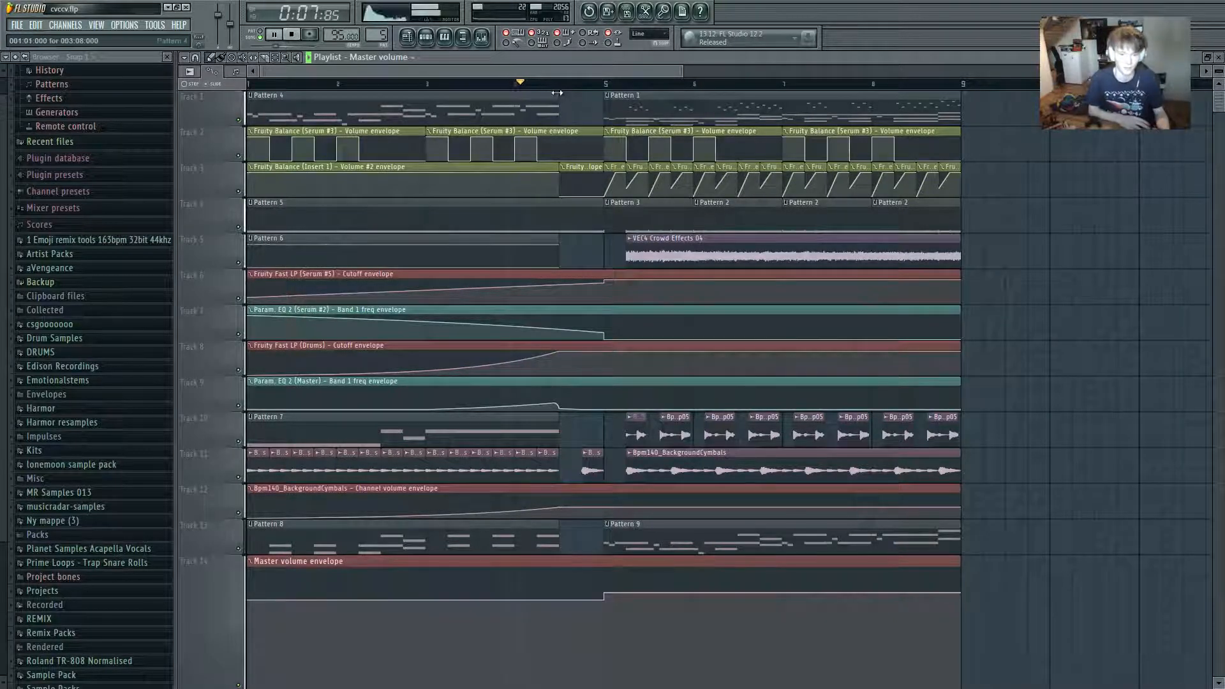
key(space)
click(483, 39)
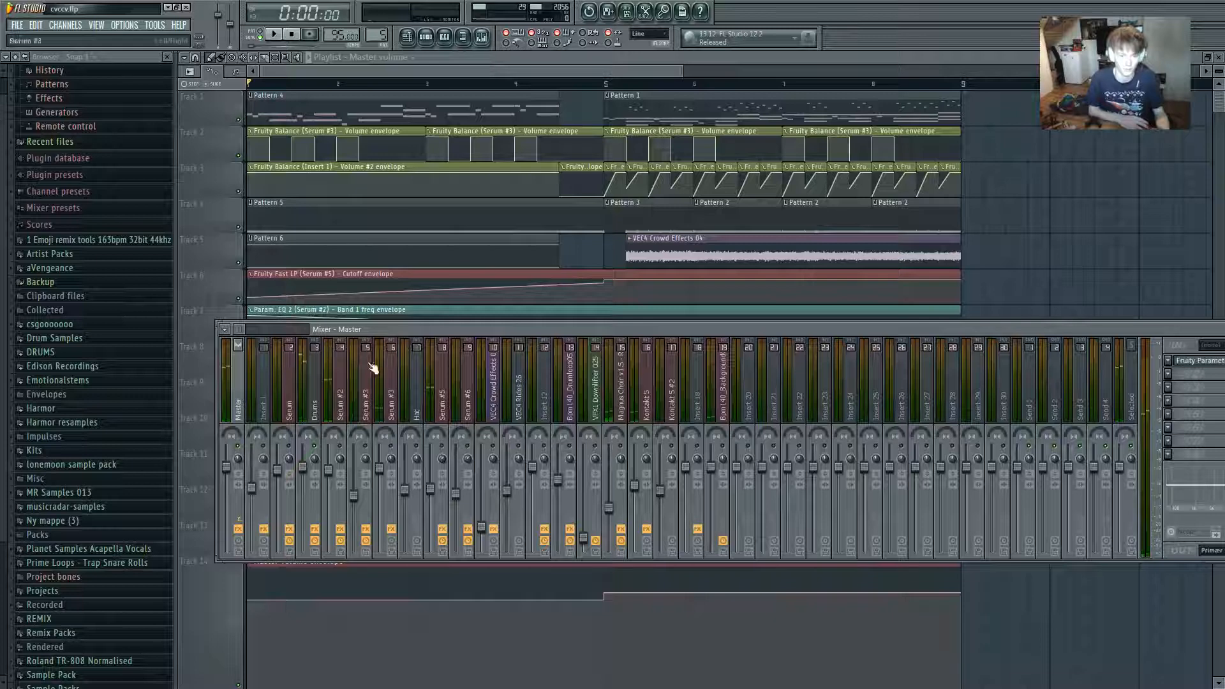
click(514, 83)
key(space)
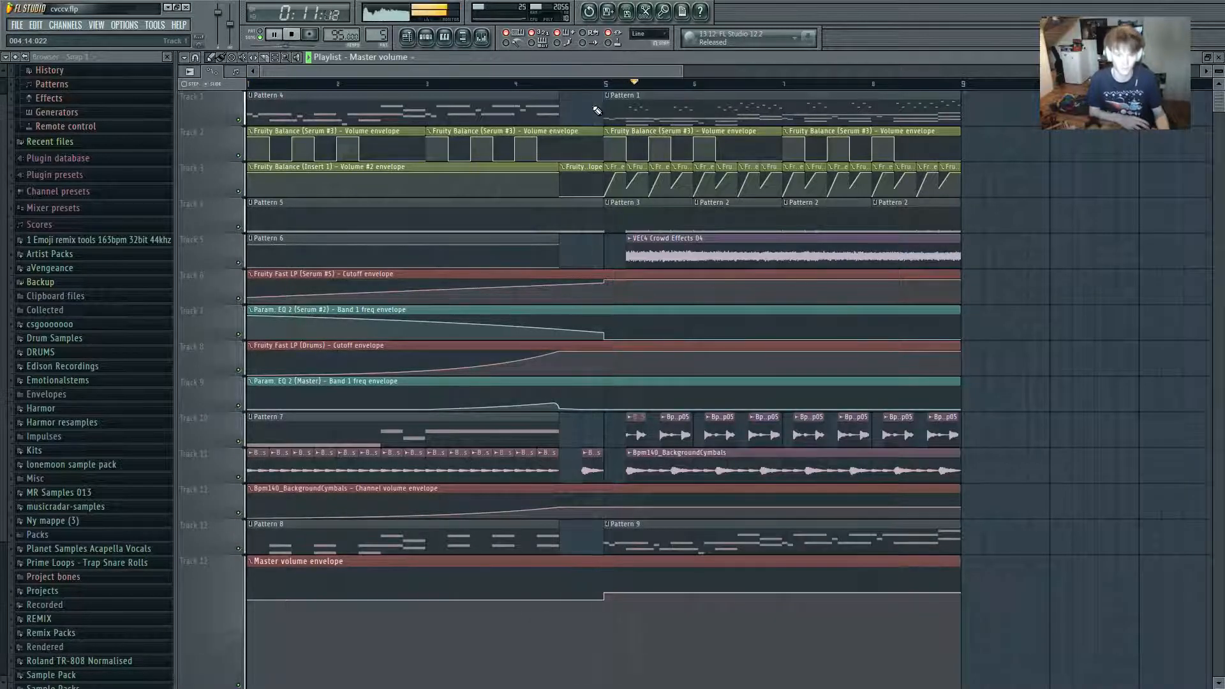
Save the project and show the mixer levels during the drop, stopping playback at the end.
click(17, 26)
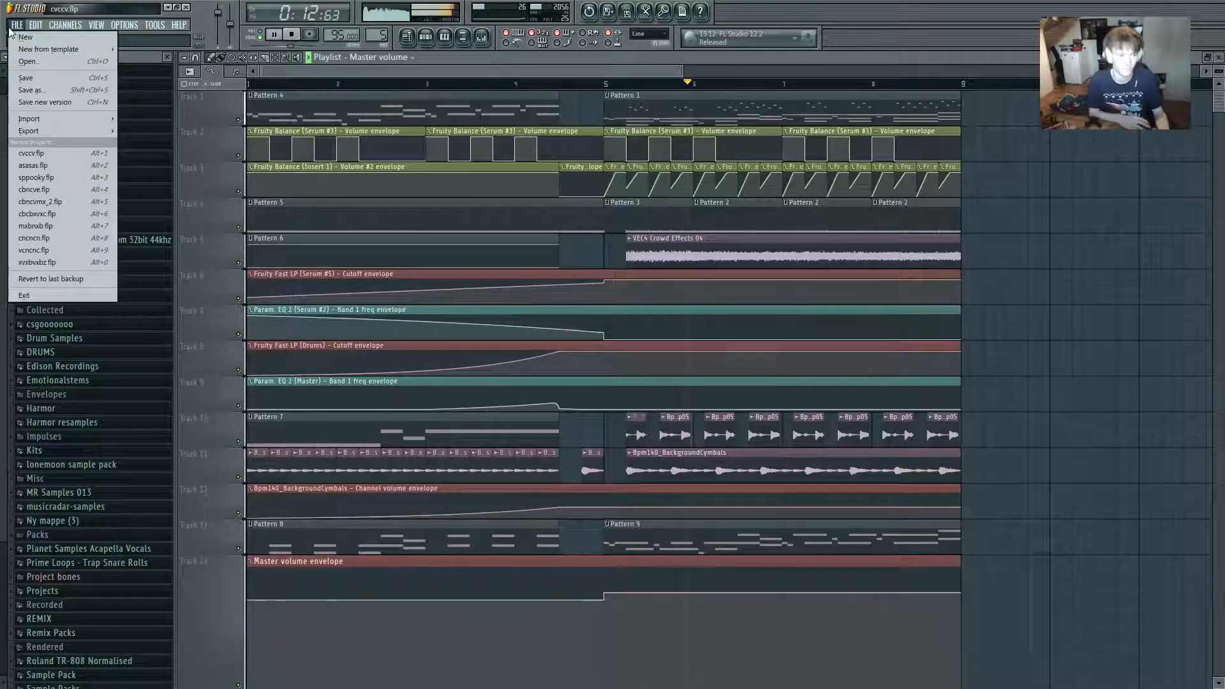
click(45, 76)
click(482, 38)
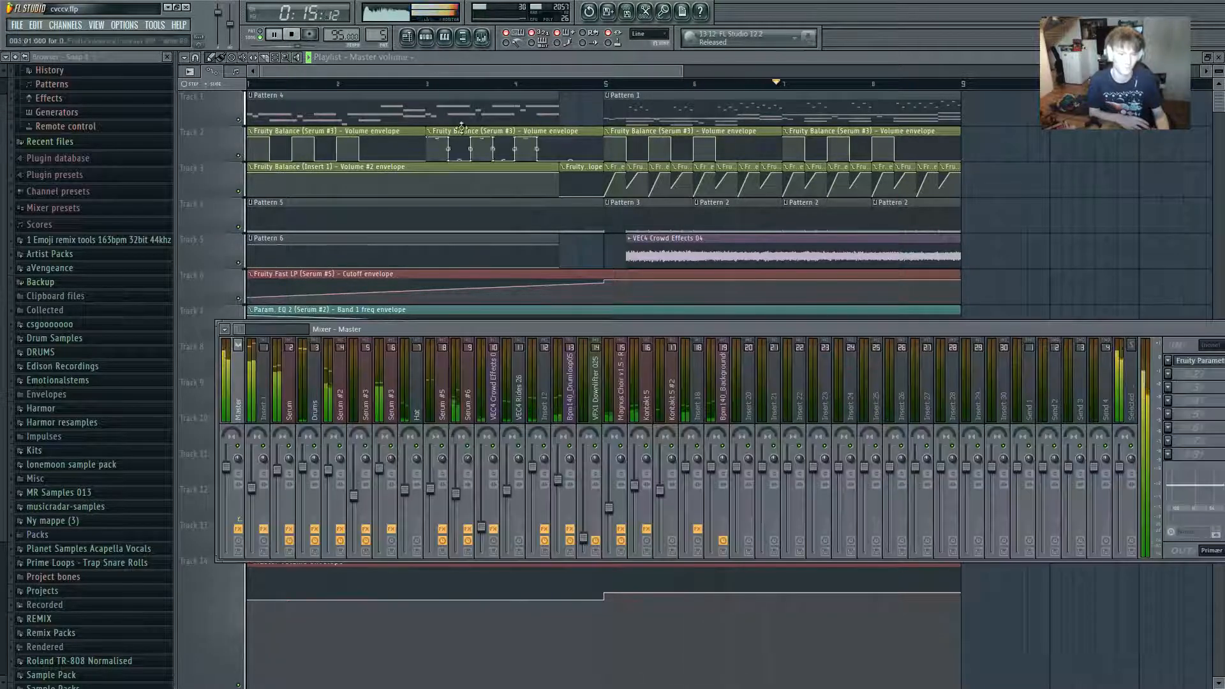
click(294, 35)
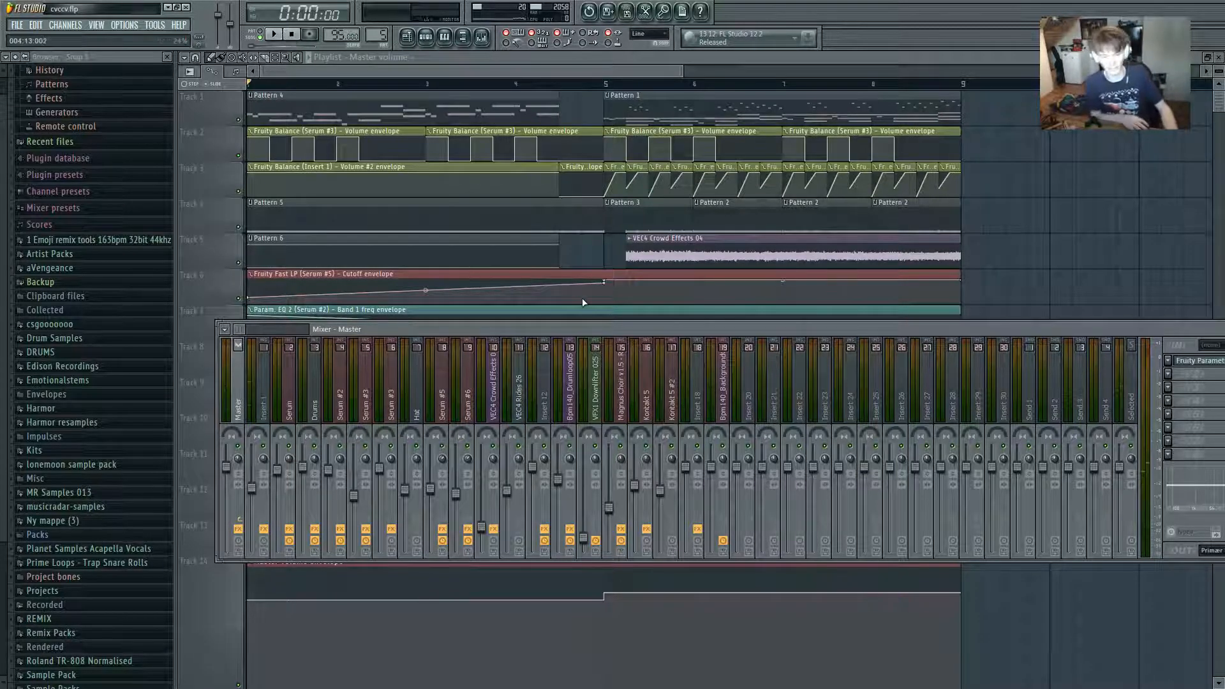
Reset the height of Track 14, which holds the Master volume envelope, to its default size.
right_click(208, 613)
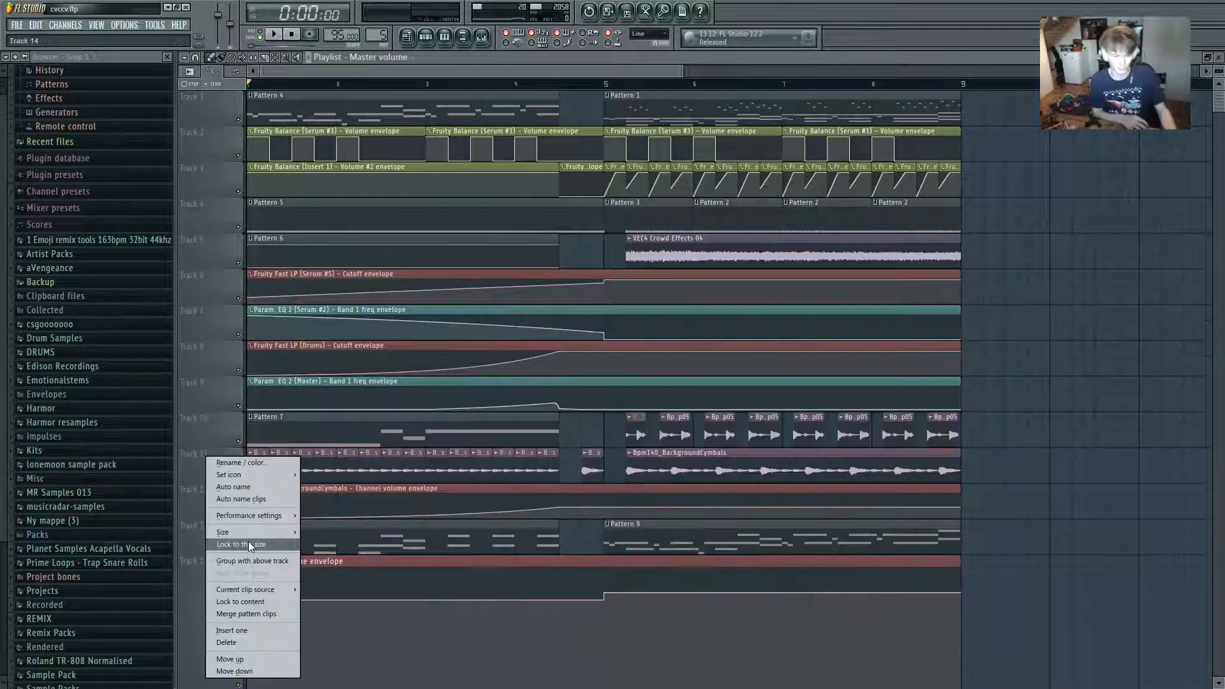
mouse_move(249, 536)
click(322, 557)
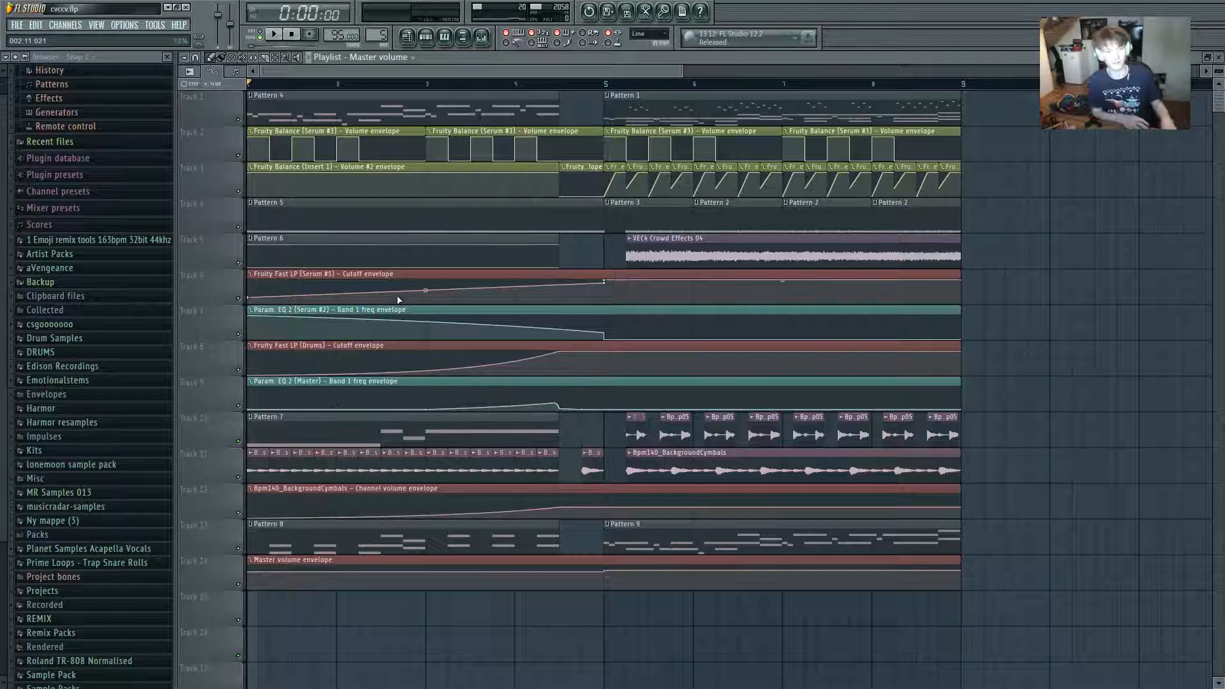
key(super)
click(305, 676)
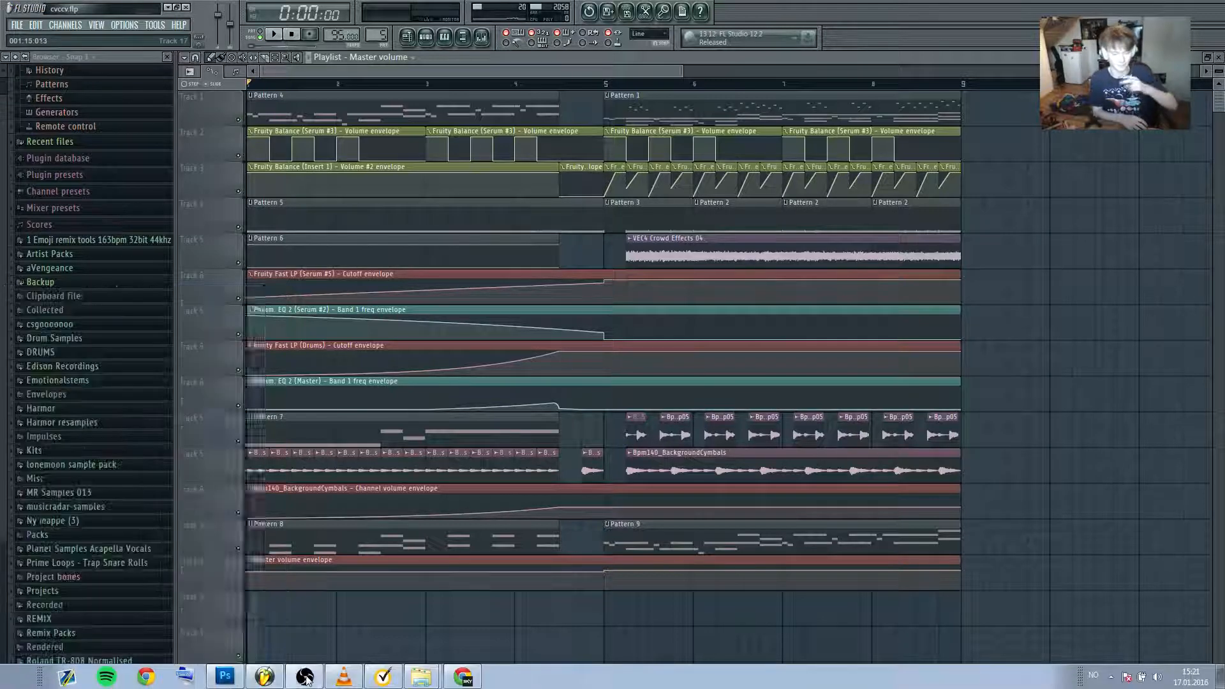